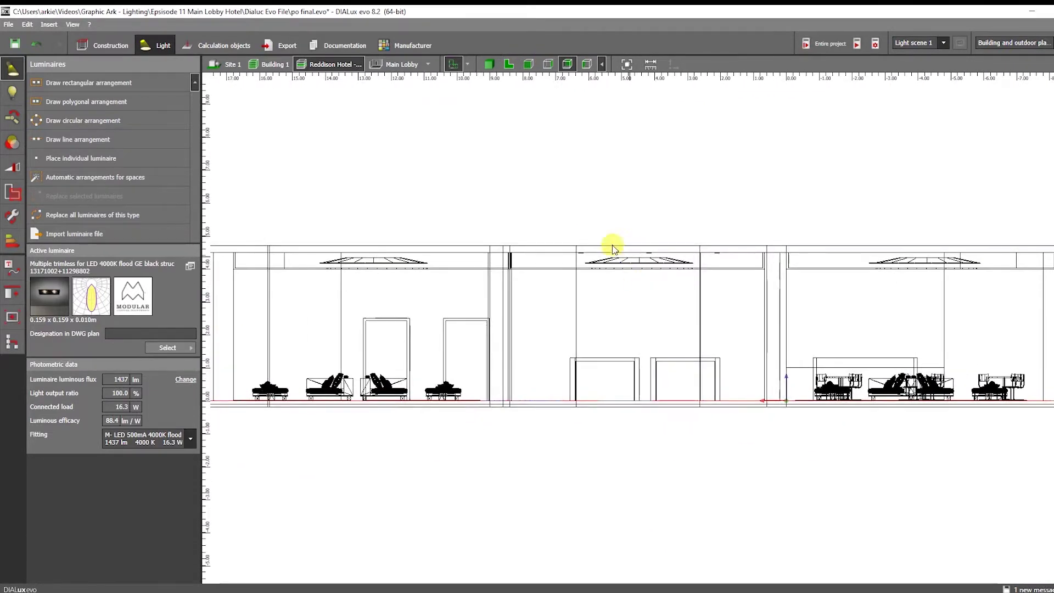
- Switch from the elevation to the plan view and select the line of luminaires in the reception area
left_click(528, 64)
scroll(531, 313, "up", 3)
scroll(630, 307, "up", 3)
scroll(756, 251, "up", 3)
scroll(756, 251, "up", 3)
left_click(736, 218)
scroll(732, 217, "down", 3)
scroll(693, 255, "down", 3)
scroll(735, 276, "down", 2)
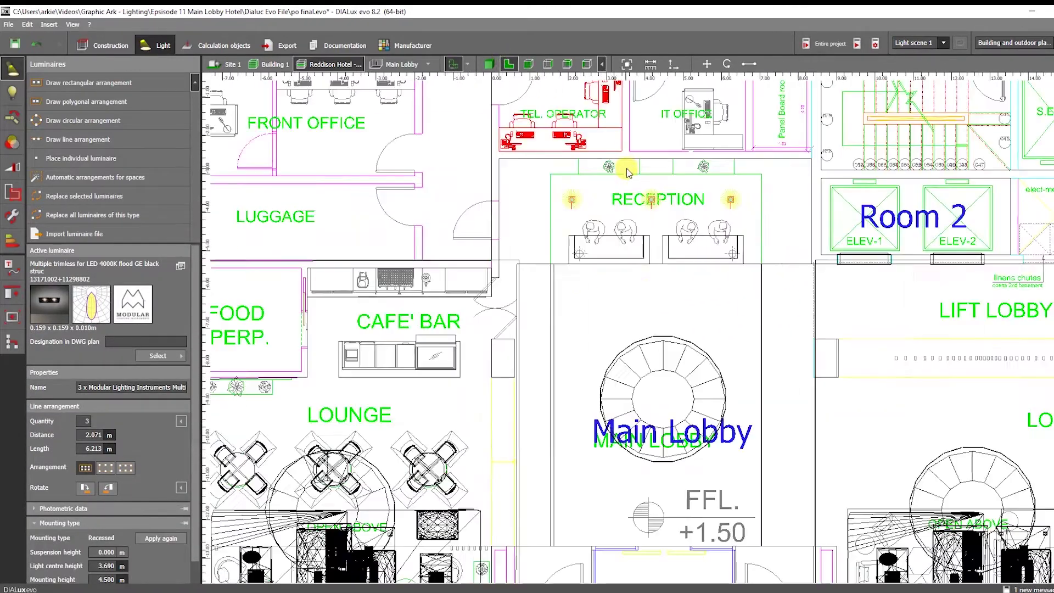
- Draw a horizontal luminaire line arrangement about 4.15 m long across the cafe bar
scroll(636, 275, "down", 2)
scroll(439, 341, "up", 3)
middle_click_drag(439, 341, 525, 184)
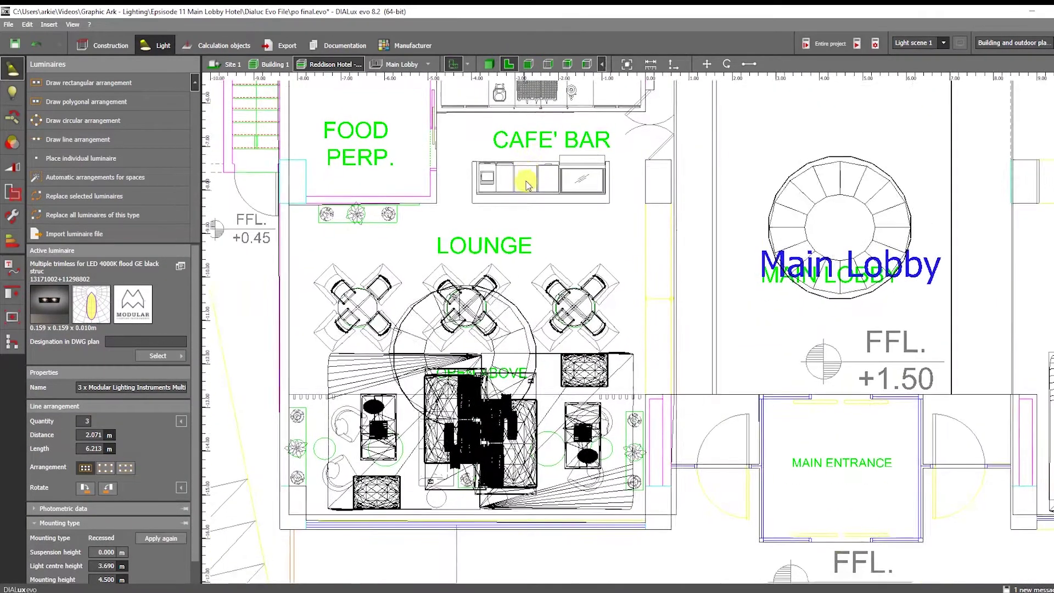
scroll(525, 188, "down", 1)
left_click(78, 139)
scroll(412, 277, "up", 1)
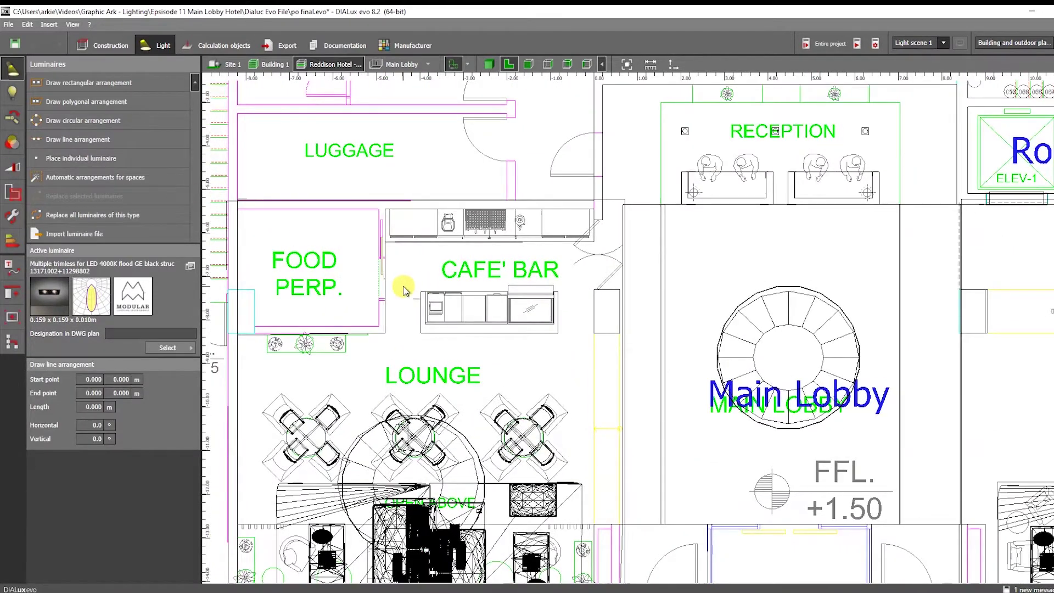
left_click(407, 267)
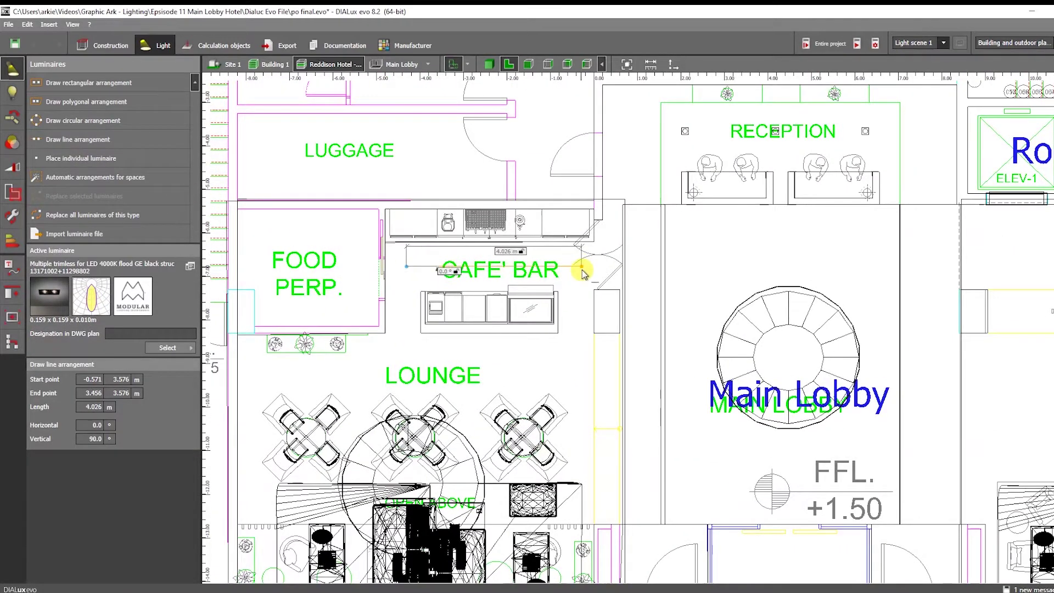
left_click(587, 268)
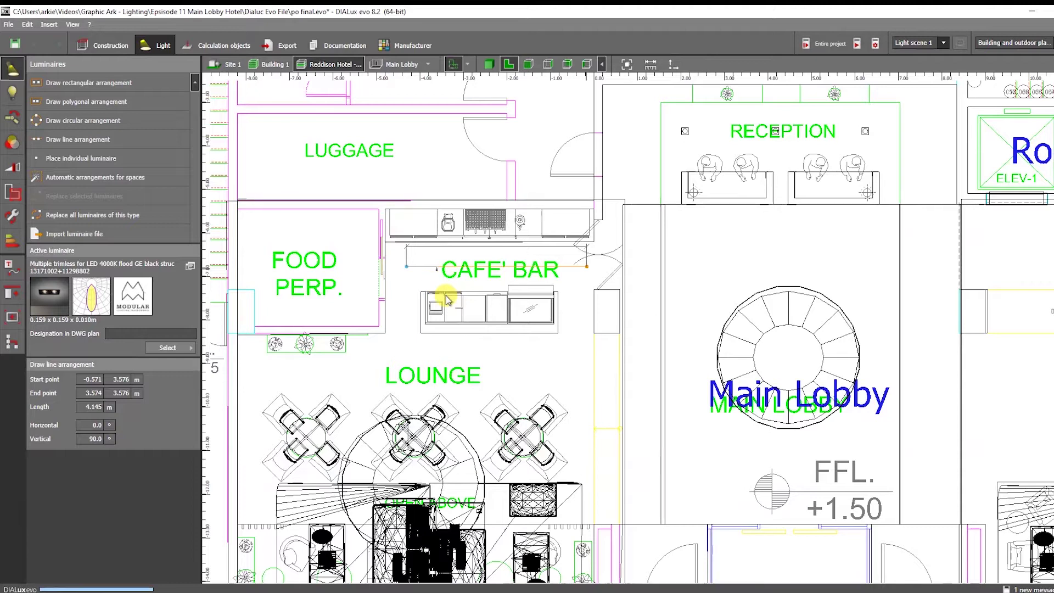
- Set the cafe bar line to 2 luminaires with outer-edge spacing and shorten it to about 3.07 m
left_click(125, 467)
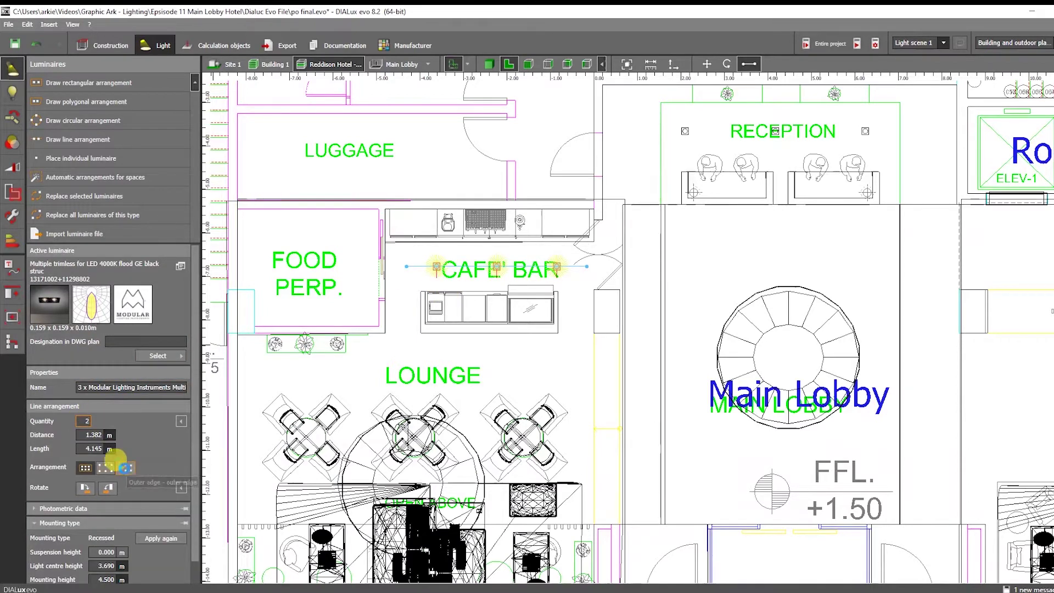
scroll(412, 277, "down", 1)
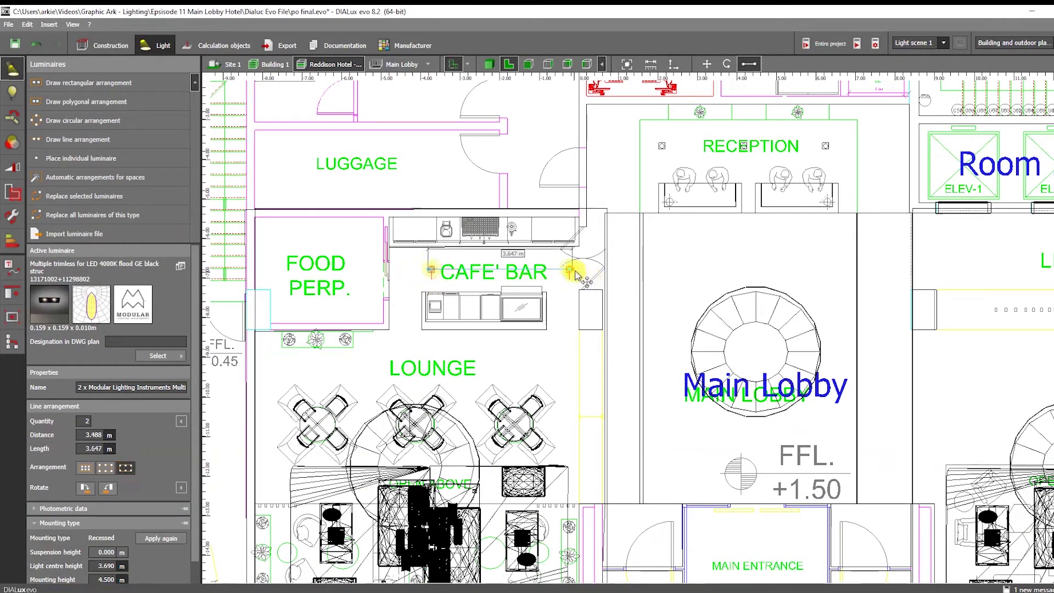
left_click_drag(555, 267, 545, 268)
- Draw a horizontal line of 3 luminaires about 5.74 m long across the lift lobby, with outer-edge spacing
scroll(545, 268, "down", 7)
middle_click_drag(790, 288, 637, 366)
scroll(642, 273, "up", 5)
scroll(639, 362, "up", 2)
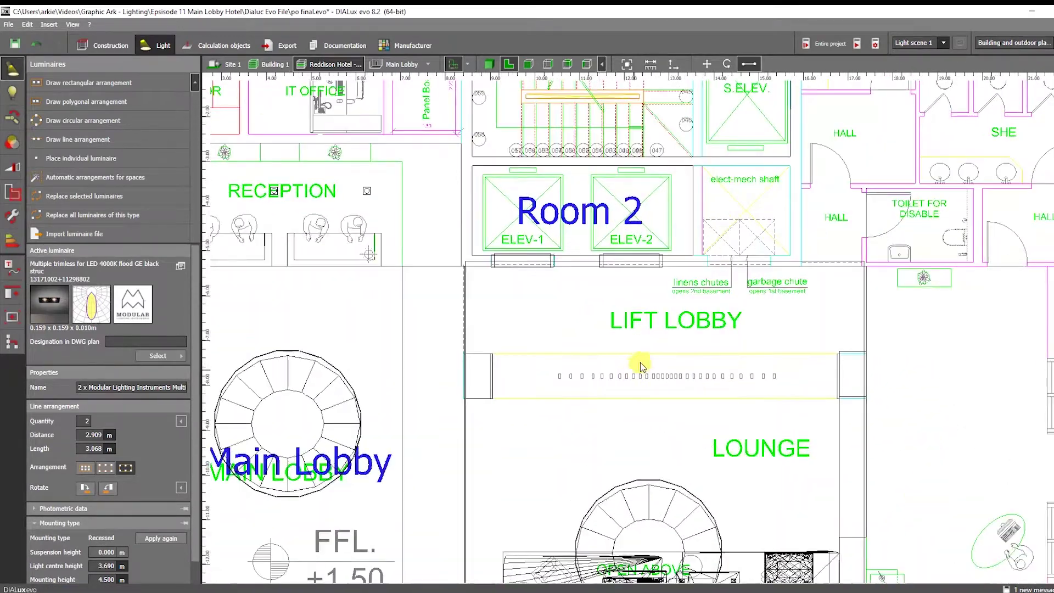
left_click(105, 140)
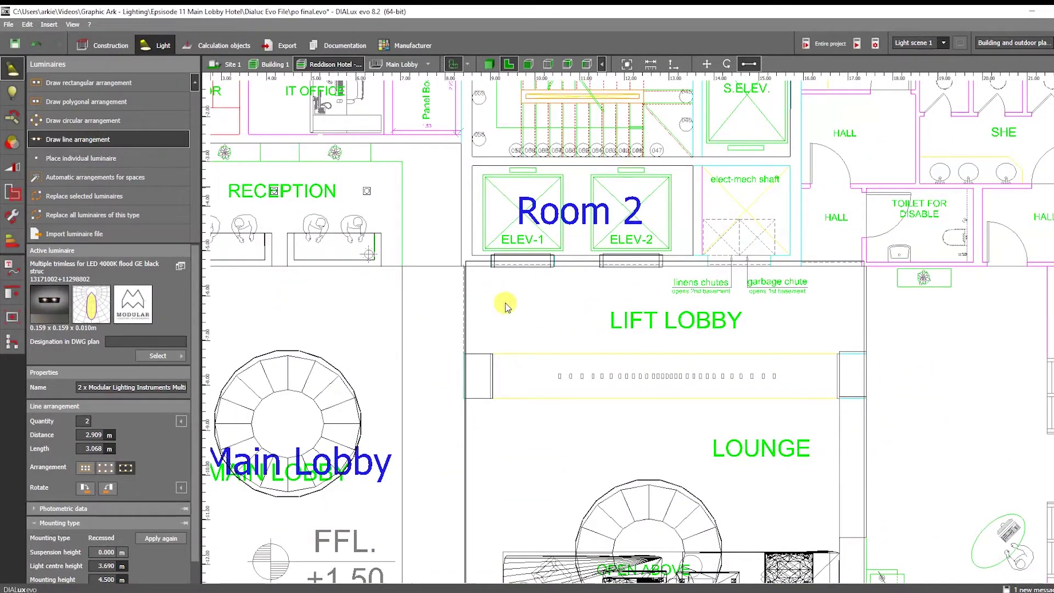
left_click(795, 317)
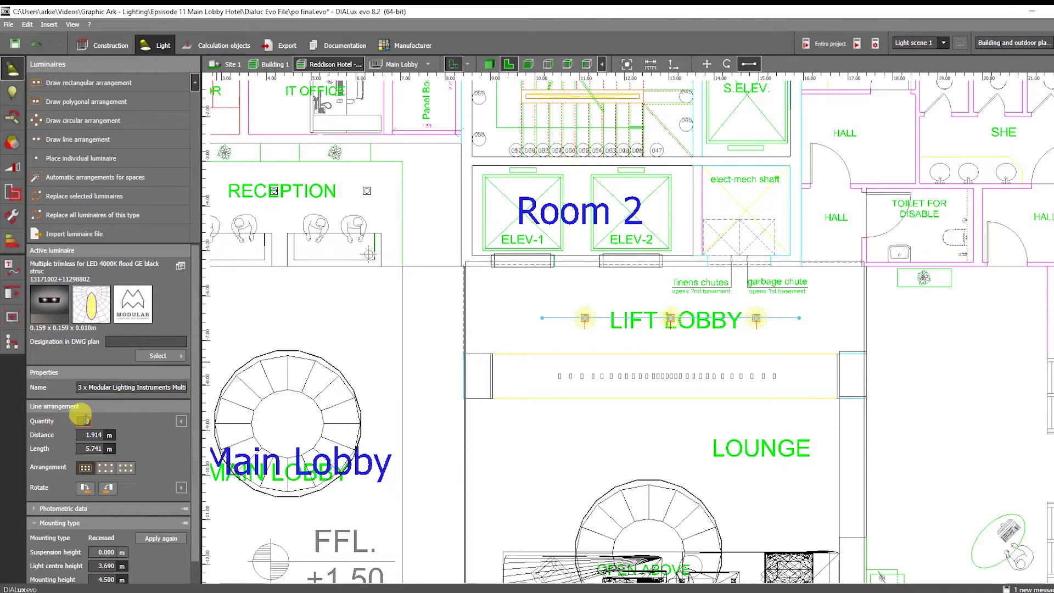
left_click(126, 467)
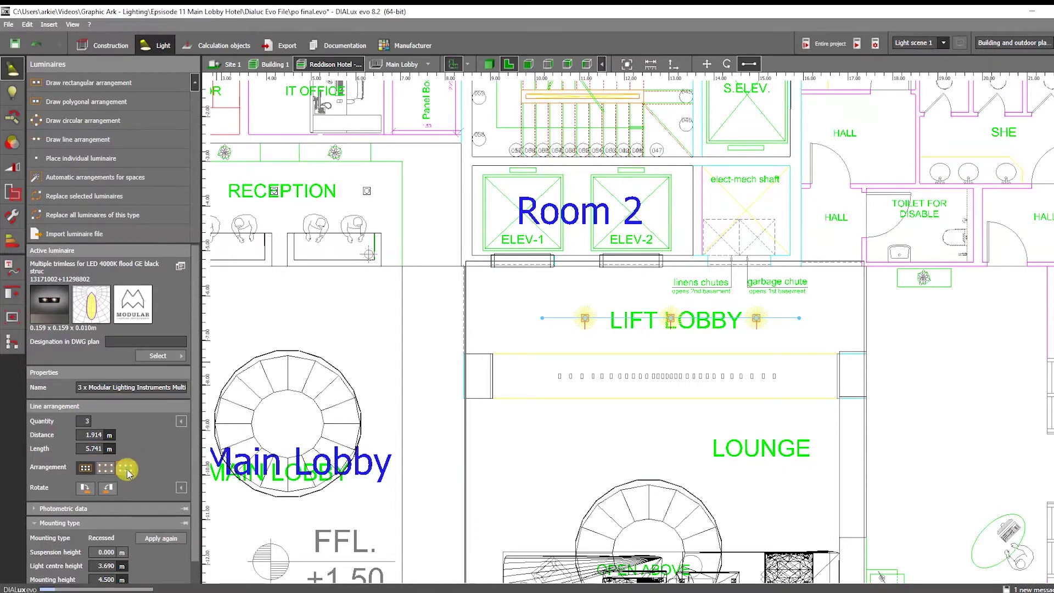
- Move the lift lobby's luminaire line slightly toward the lounge
scroll(537, 339, "down", 3)
scroll(537, 339, "down", 2)
scroll(675, 324, "up", 5)
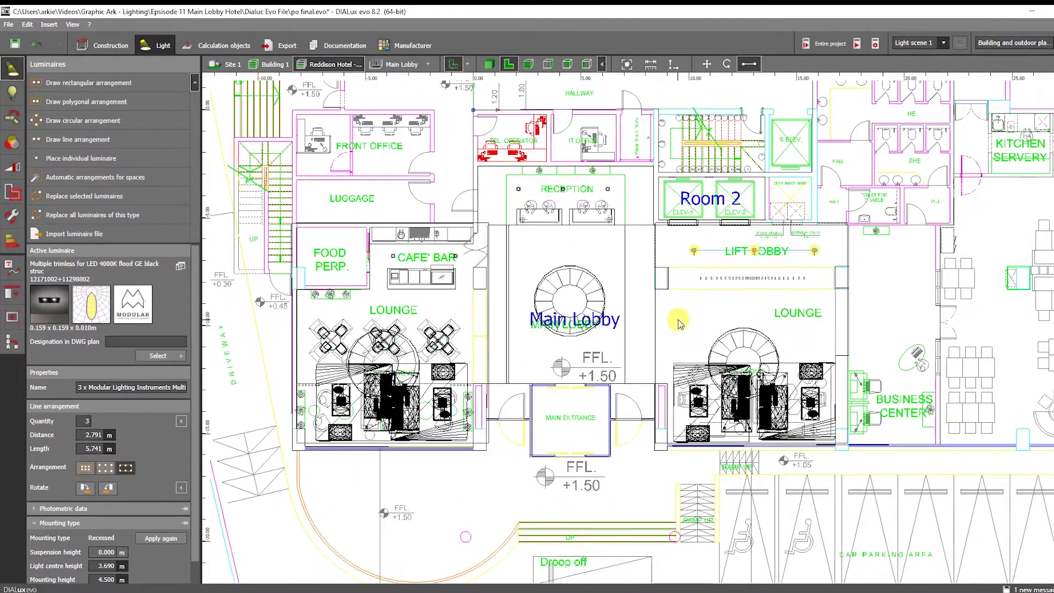
scroll(746, 349, "down", 2)
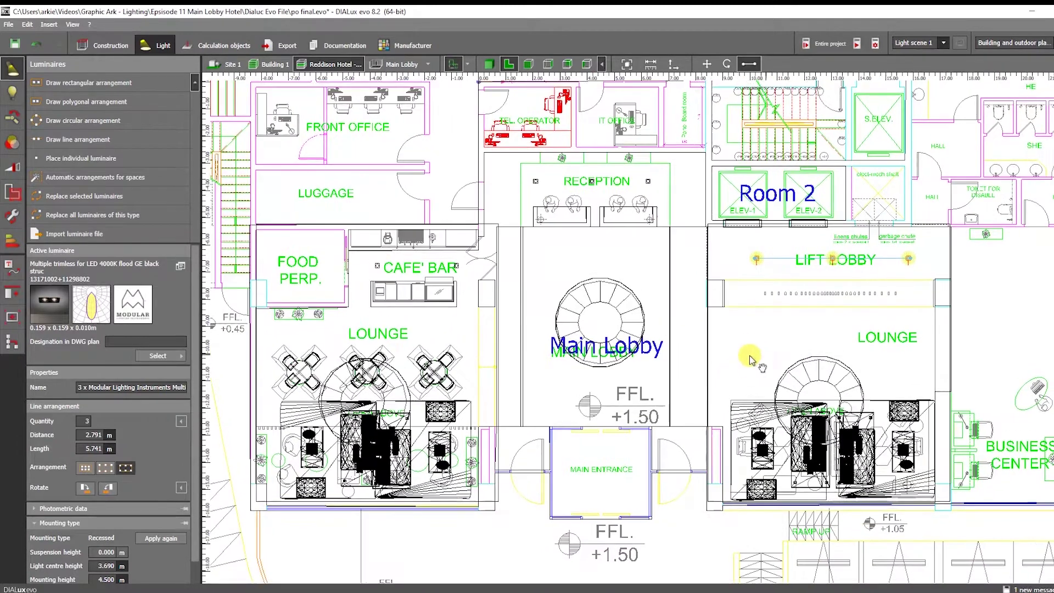
scroll(749, 354, "up", 2)
left_click(707, 64)
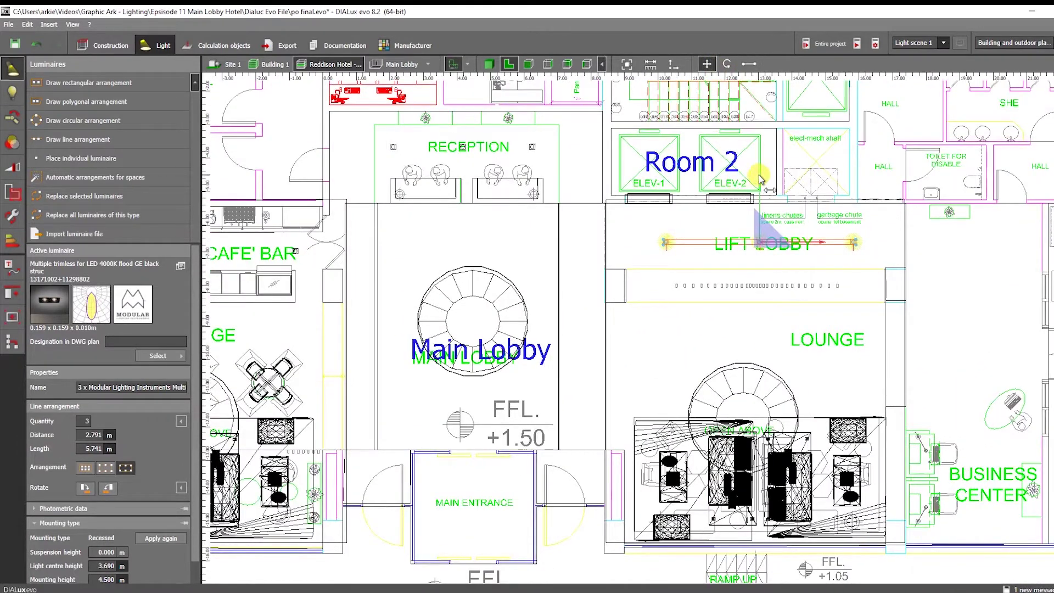
left_click_drag(759, 175, 761, 182)
- Draw a horizontal luminaire line arrangement about 6.26 m long across the seating area of the lounge below the lift lobby
middle_click_drag(763, 249, 732, 164)
scroll(758, 258, "up", 1)
middle_click_drag(759, 247, 911, 250)
scroll(844, 275, "down", 3)
middle_click_drag(844, 275, 834, 277)
scroll(825, 279, "up", 1)
scroll(818, 278, "up", 3)
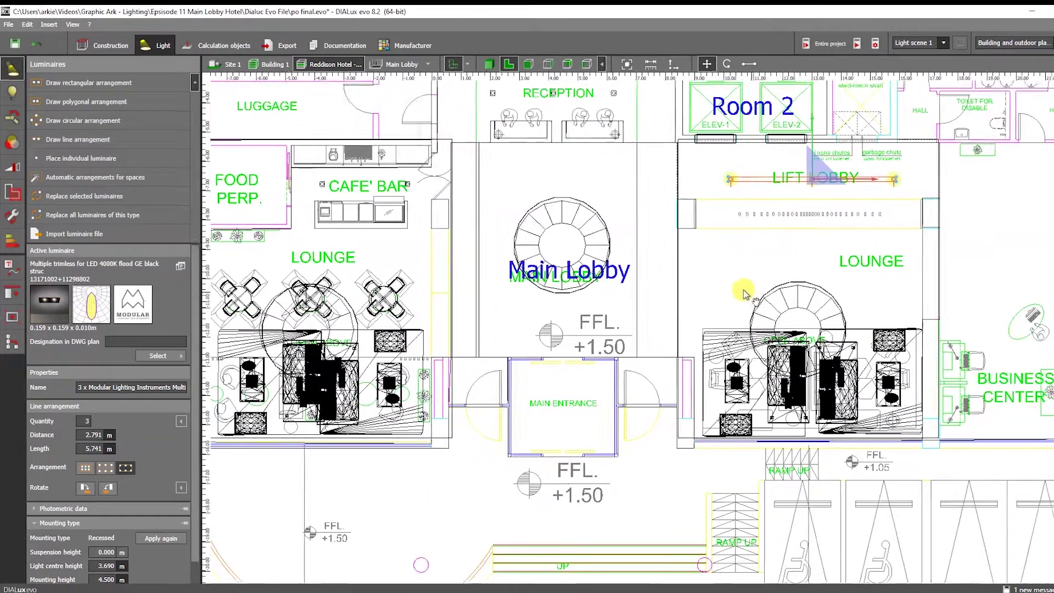
scroll(727, 316, "up", 2)
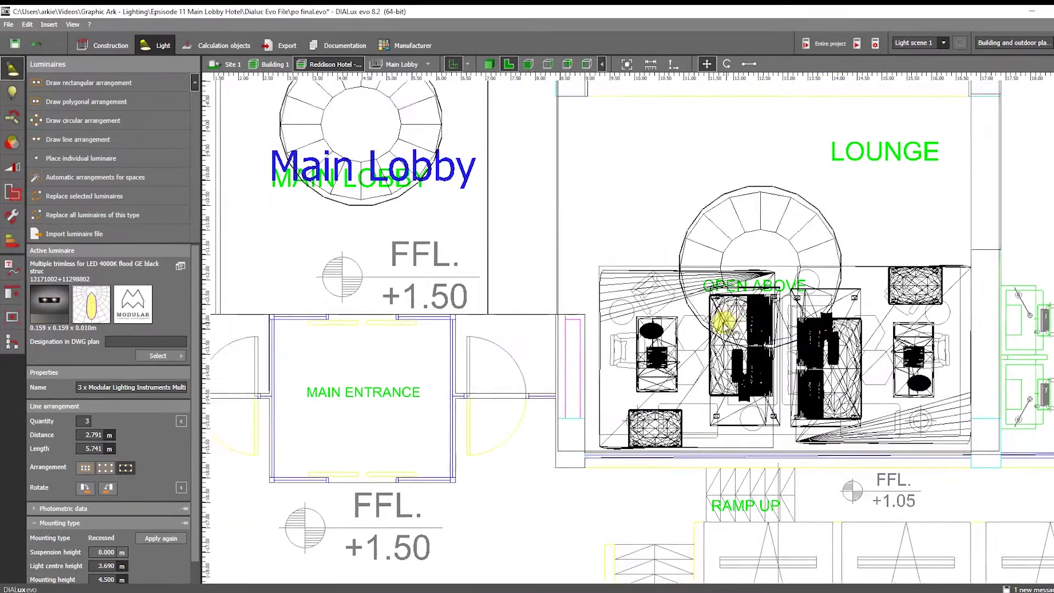
middle_click_drag(726, 321, 687, 294)
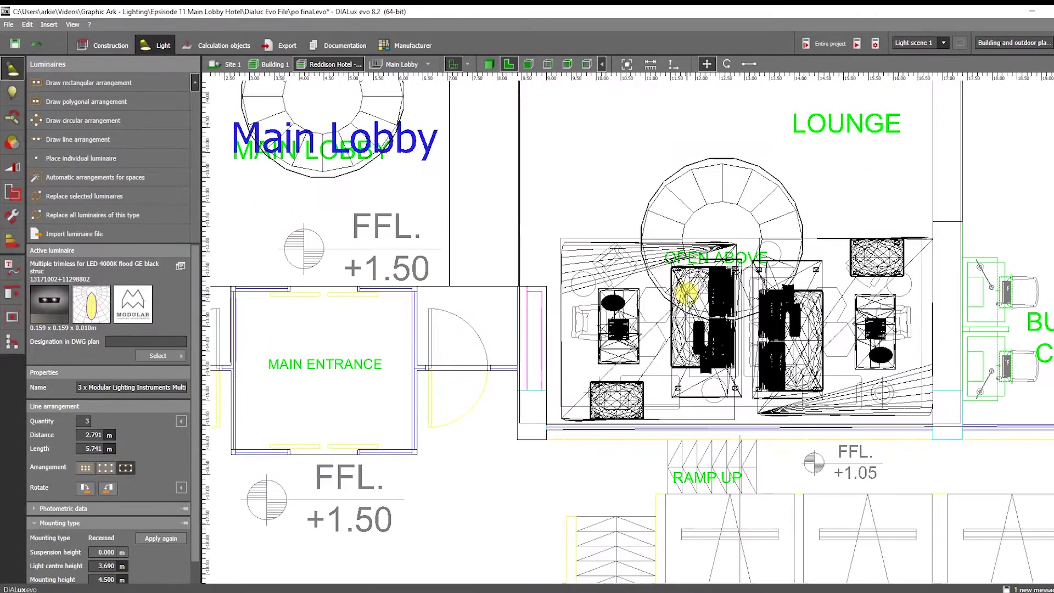
left_click(79, 139)
scroll(637, 387, "down", 1)
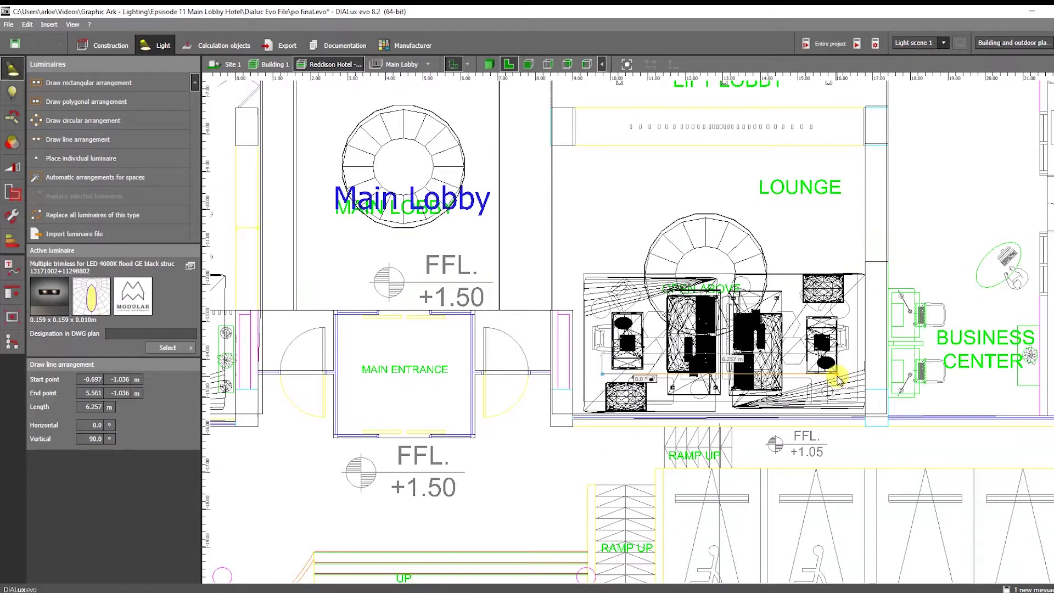
left_click(821, 395)
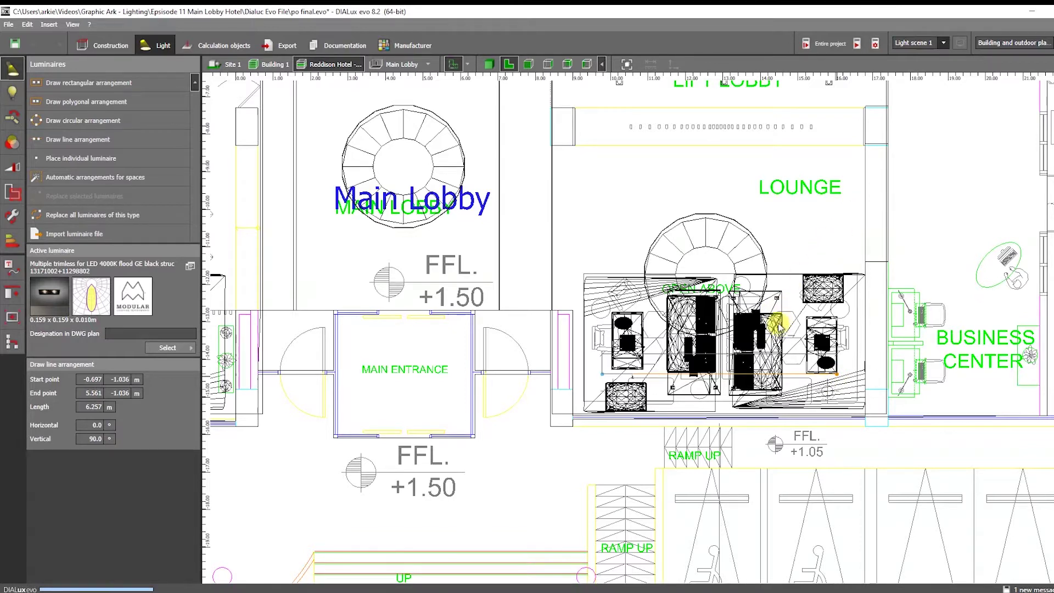
- Spread the 3 luminaires of the new lounge line with outer-edge spacing
scroll(776, 325, "down", 1)
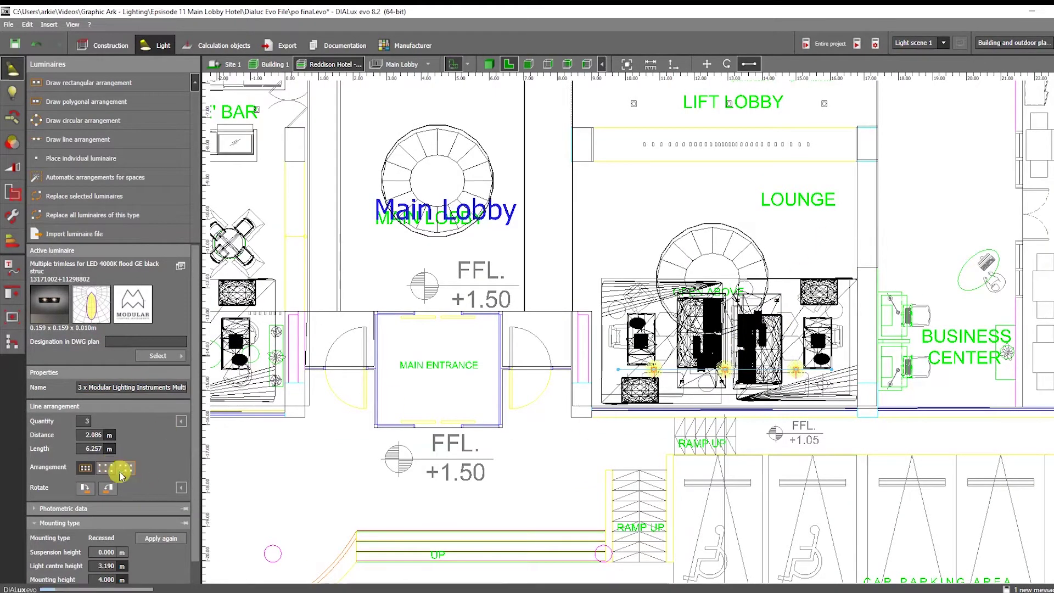
scroll(531, 407, "down", 1)
middle_click_drag(614, 396, 856, 362)
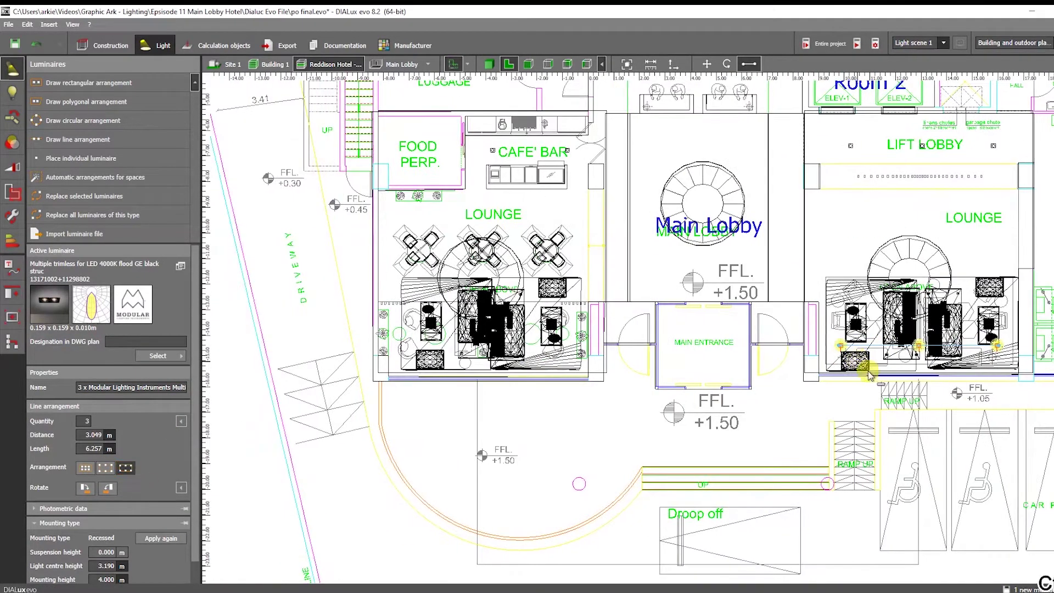
- Copy the lounge's three-luminaire line horizontally onto the seating area of the lounge below the cafe bar
key("ctrl+s")
left_click(908, 358)
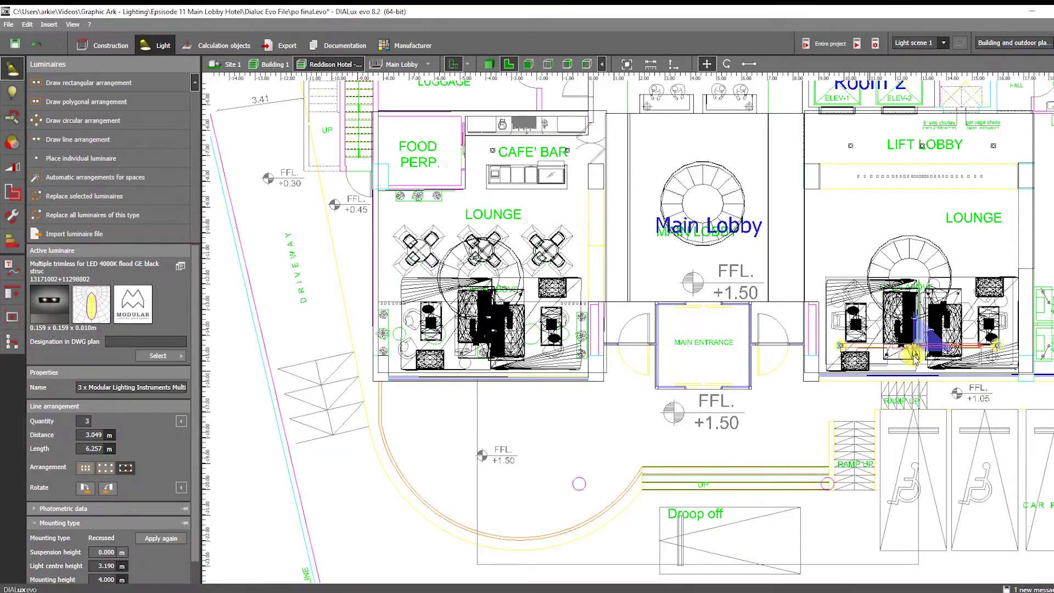
left_click_drag(979, 344, 430, 341)
scroll(638, 365, "up", 2)
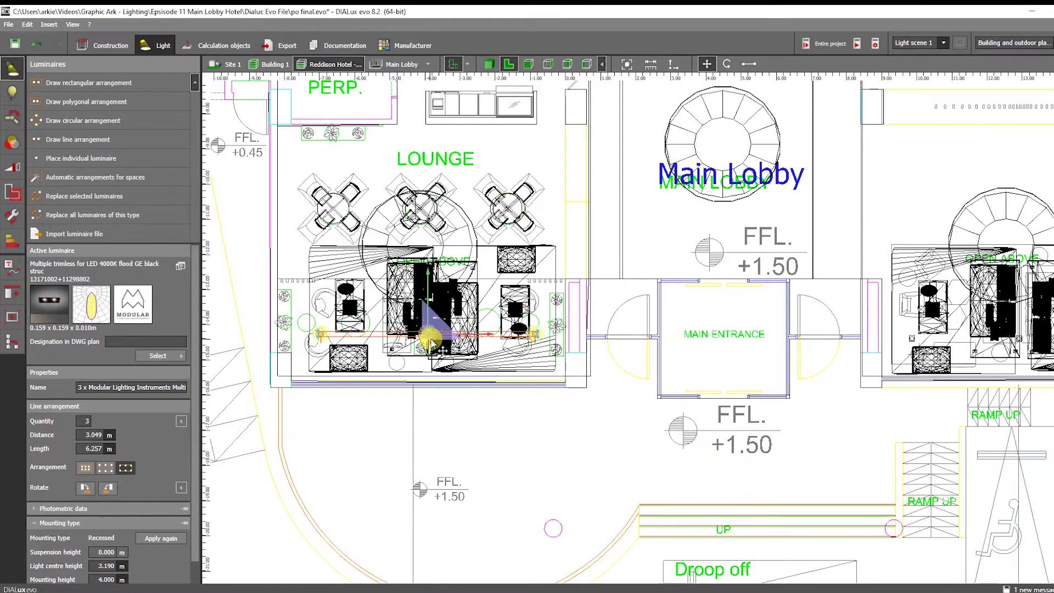
- Inspect the Main Lobby's ceiling, columns and luminaires in 3D, and return to the plan view of the room
left_click(492, 67)
scroll(614, 267, "down", 5)
scroll(649, 270, "up", 3)
scroll(567, 278, "up", 2)
middle_click_drag(734, 264, 681, 261)
left_click(566, 278)
scroll(644, 262, "up", 2)
right_click_drag(627, 265, 587, 266)
left_click(666, 284)
scroll(667, 284, "down", 3)
middle_click_drag(666, 285, 503, 300)
scroll(561, 244, "down", 3)
left_click(414, 66)
scroll(628, 249, "up", 3)
middle_click_drag(628, 250, 391, 192)
left_click_drag(391, 192, 660, 216)
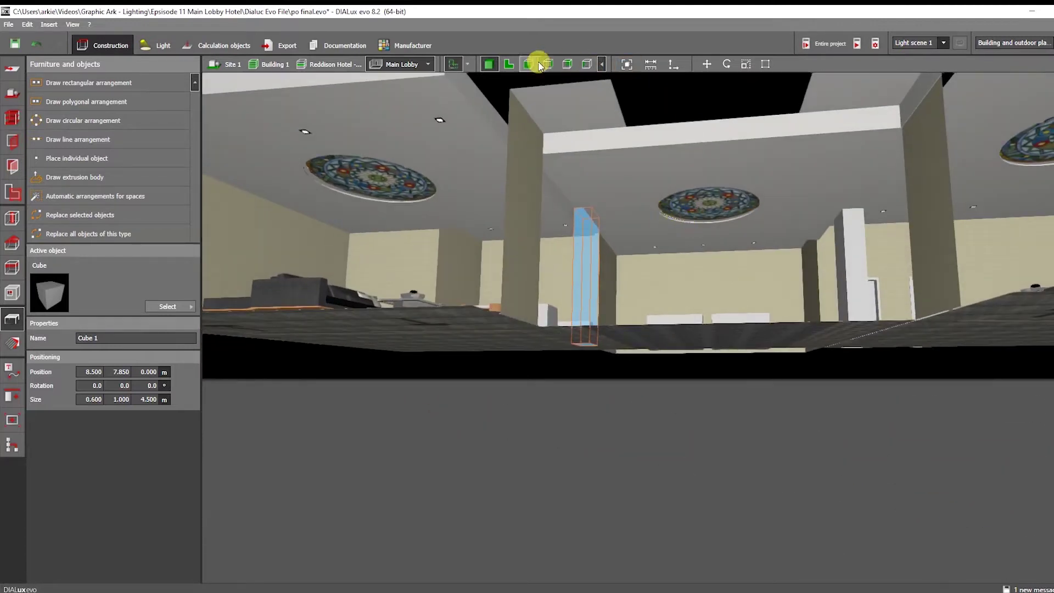
left_click(508, 65)
scroll(585, 269, "up", 6)
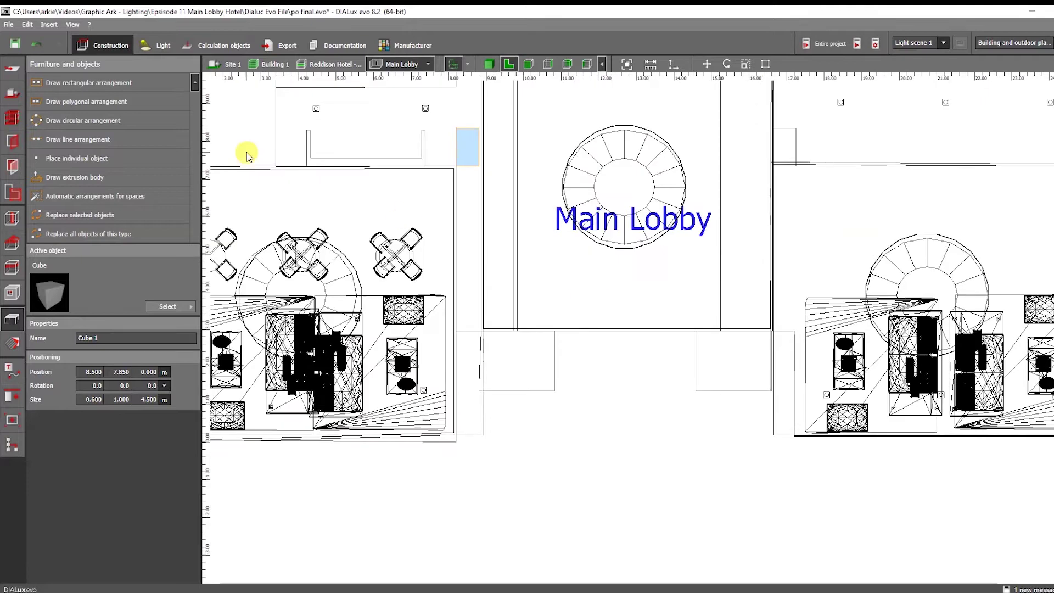
left_click(78, 140)
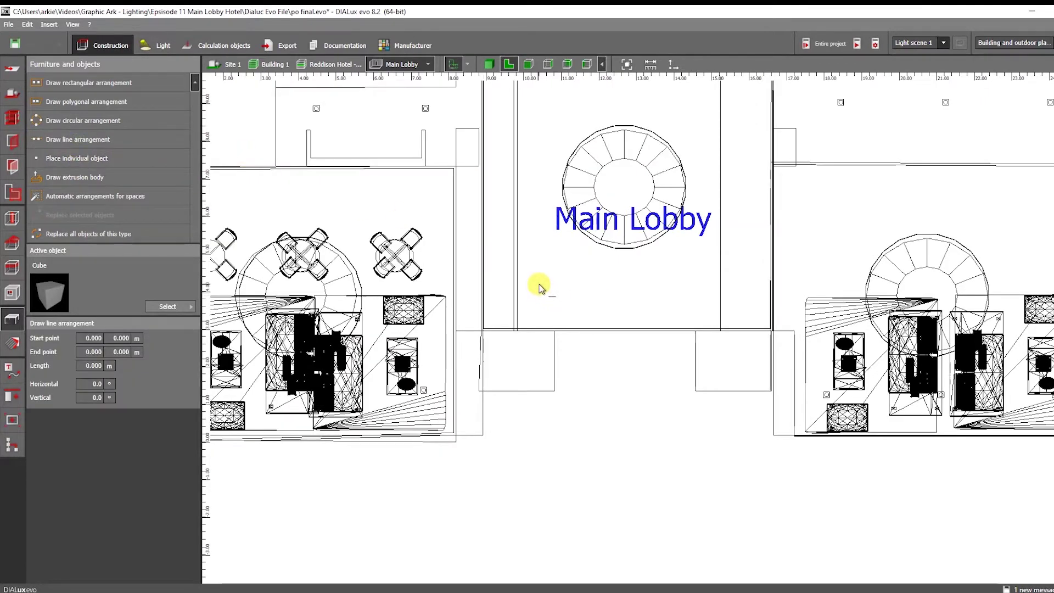
left_click(540, 284)
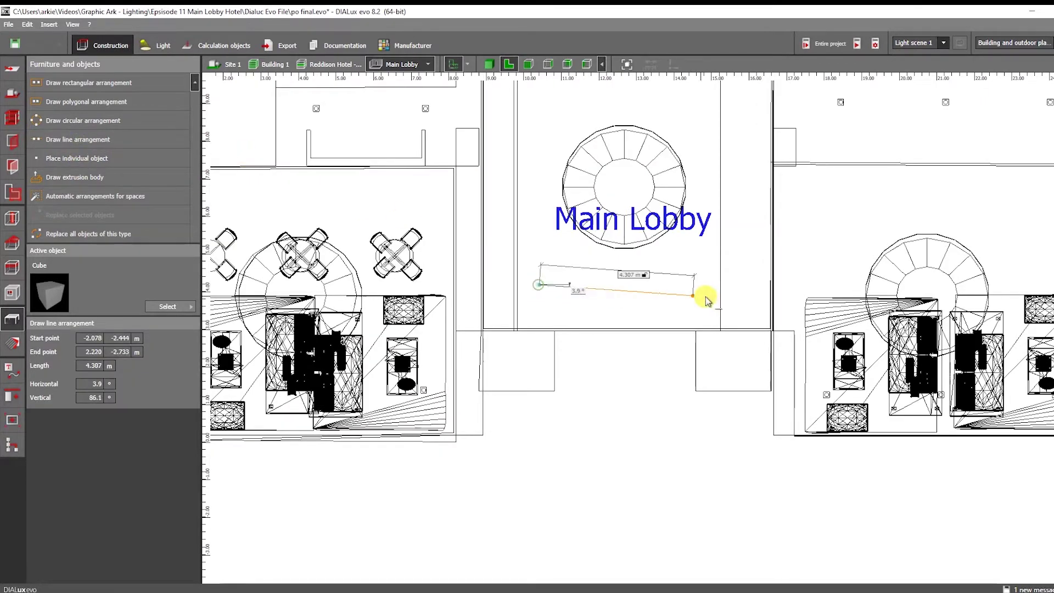
left_click(654, 284)
scroll(412, 235, "down", 1)
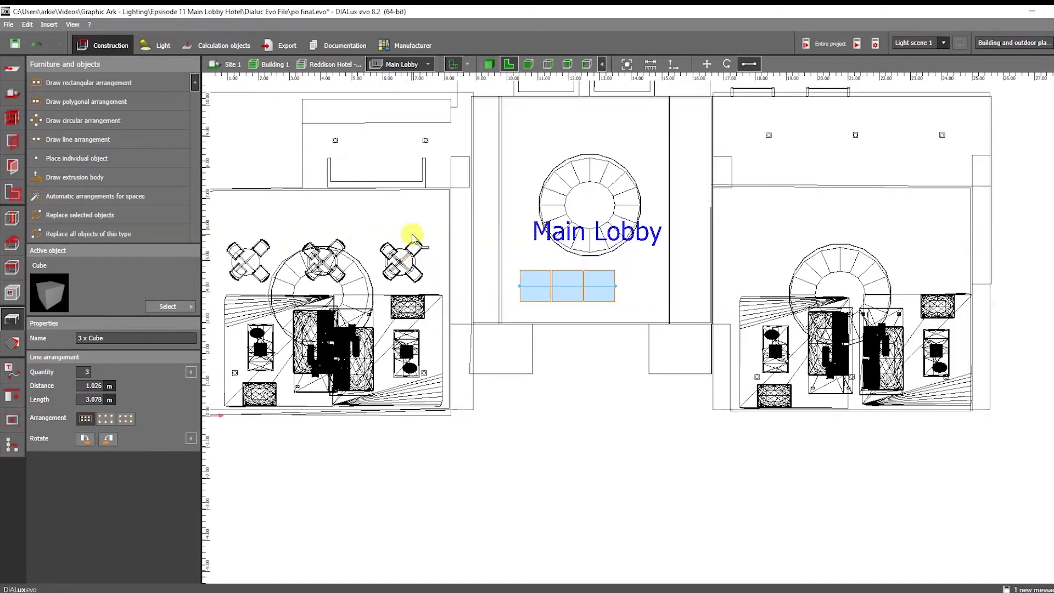
key("ctrl+z")
- Draw a line of 2 luminaires about 2.93 m long between the Main Lobby's round ceiling feature and the entrance, with outer-edge spacing
left_click(426, 141)
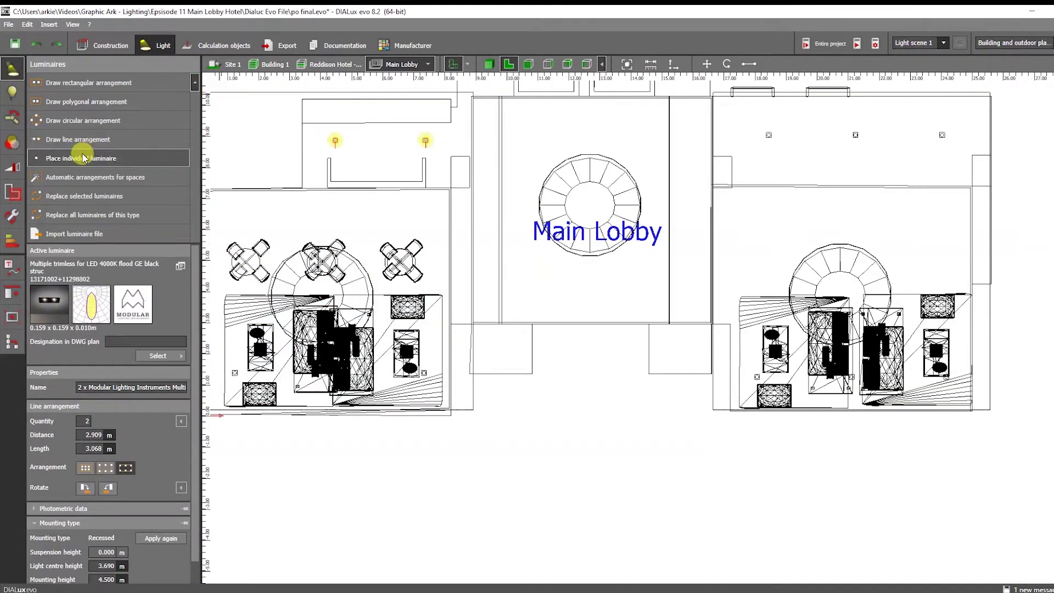
left_click(82, 139)
scroll(490, 231, "up", 1)
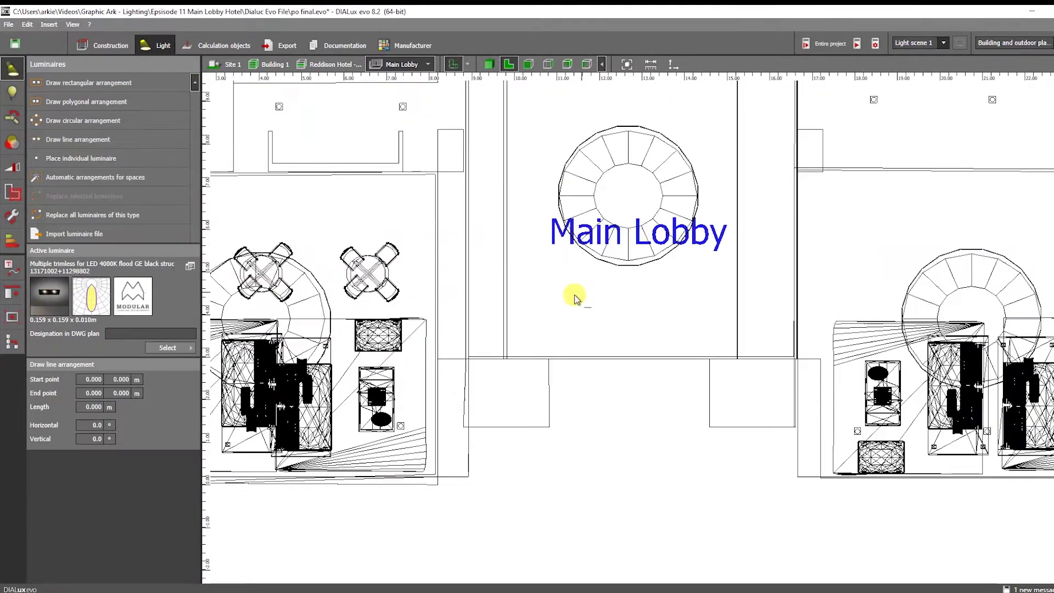
left_click(693, 308)
left_click(83, 419)
type("2")
left_click(126, 468)
scroll(519, 370, "down", 3)
scroll(594, 337, "up", 3)
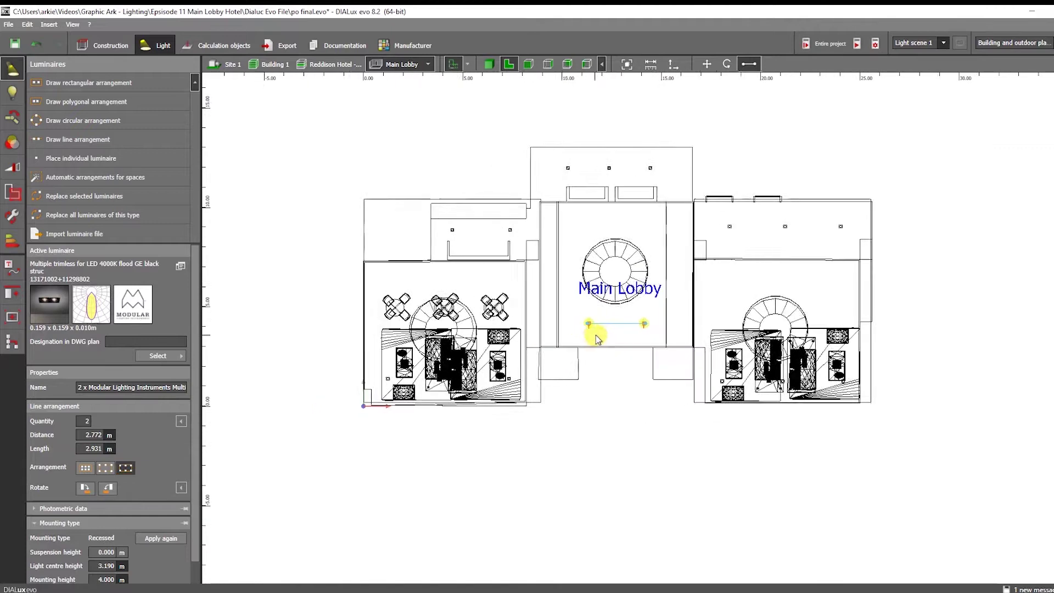
- Examine the Main Lobby's complete luminaire layout in 3D
left_click(490, 66)
left_click_drag(545, 219, 583, 244)
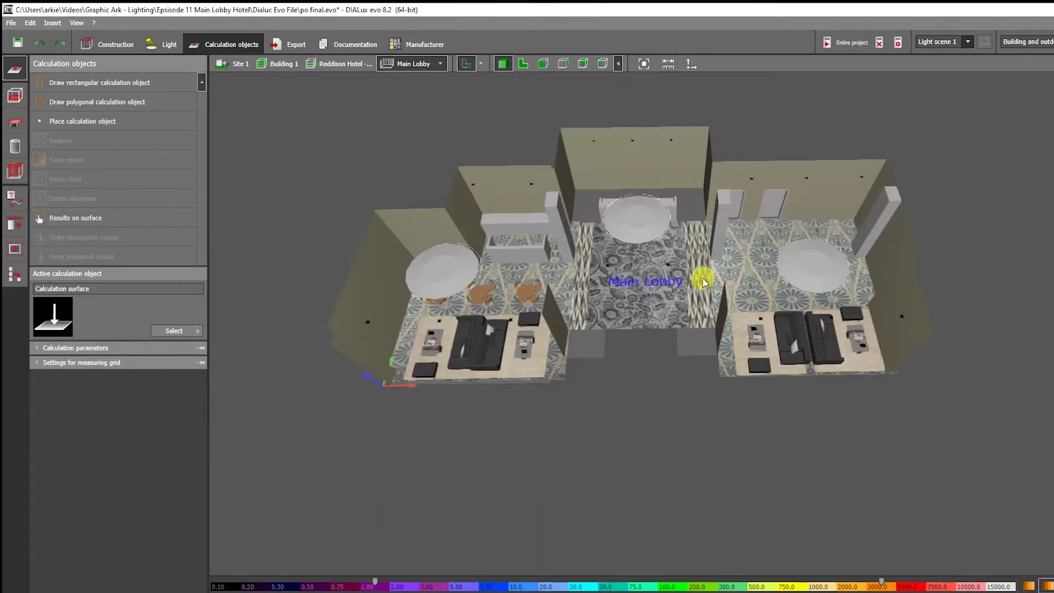
left_click_drag(703, 282, 652, 306)
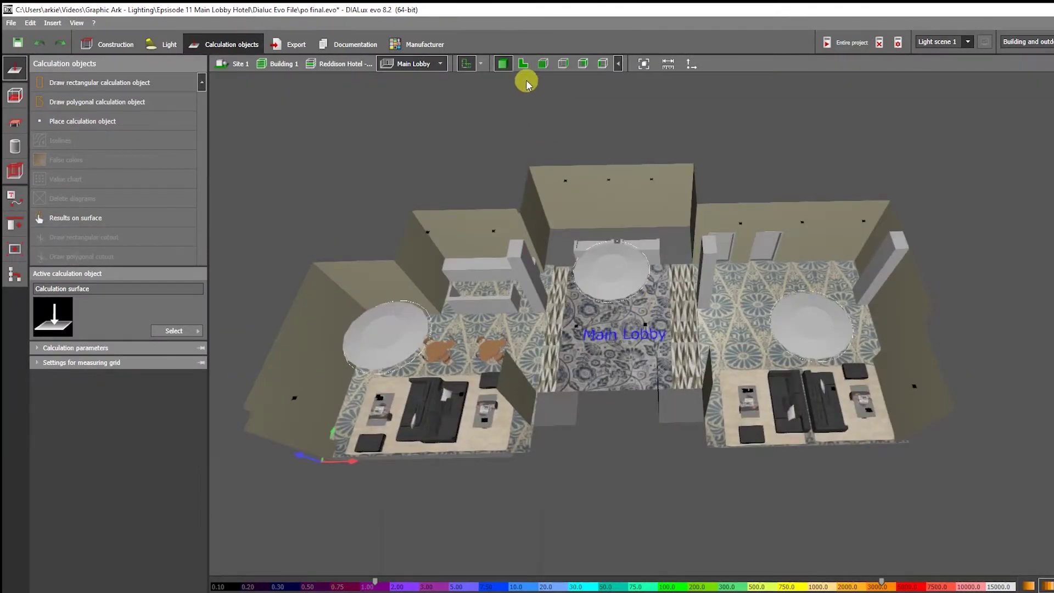
- Display the whole of Site 1 and view the building and the objects standing beside it
left_click(228, 62)
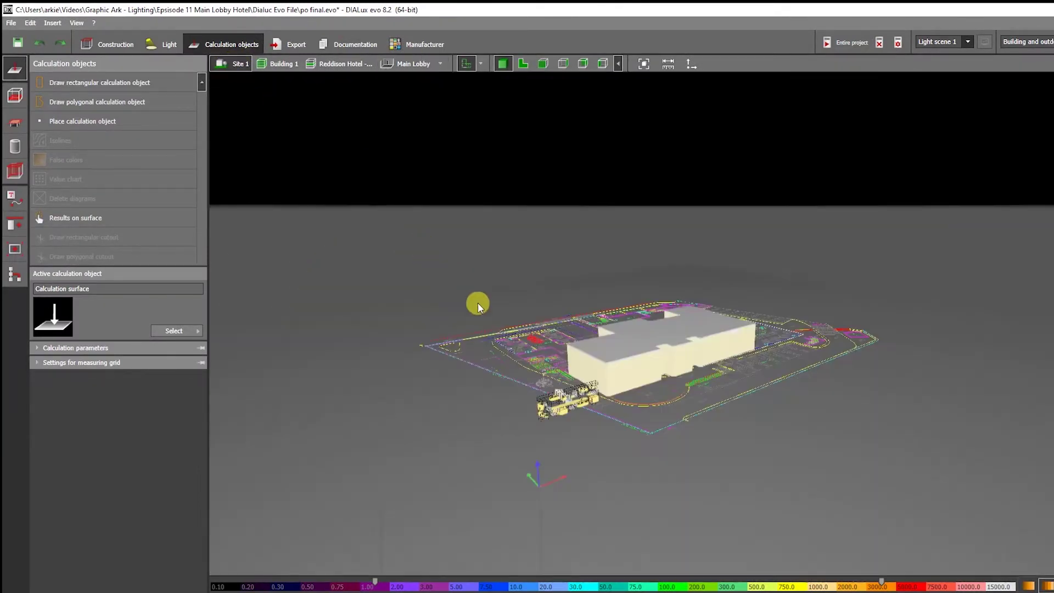
scroll(546, 393, "up", 5)
right_click_drag(538, 372, 486, 324)
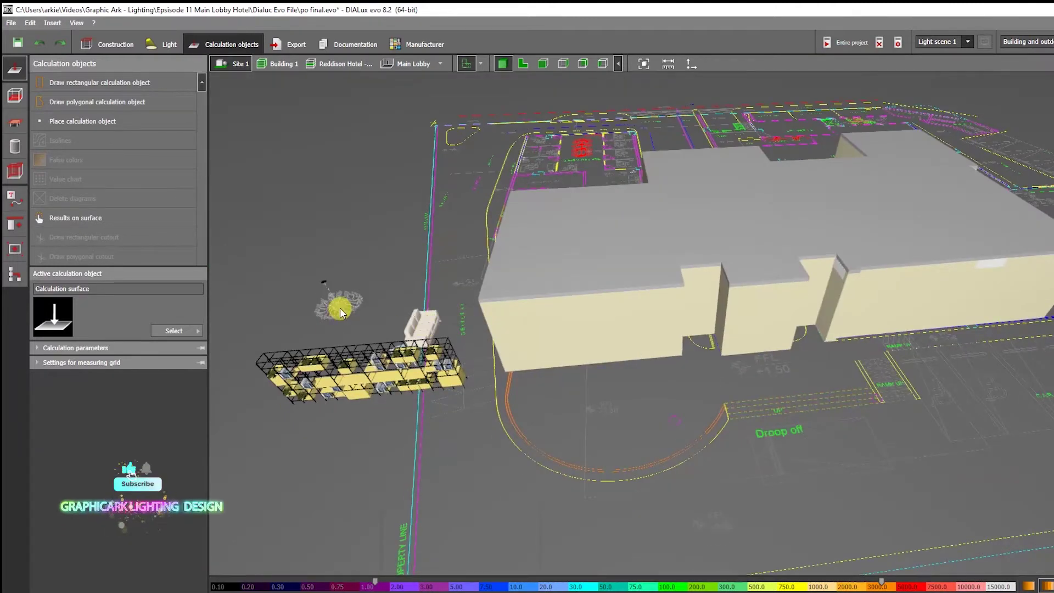
- In plan view, move the chandelier standing beside the building into the lounge below the cafe bar, beneath its round ceiling feature
scroll(340, 311, "down", 3)
scroll(338, 310, "up", 5)
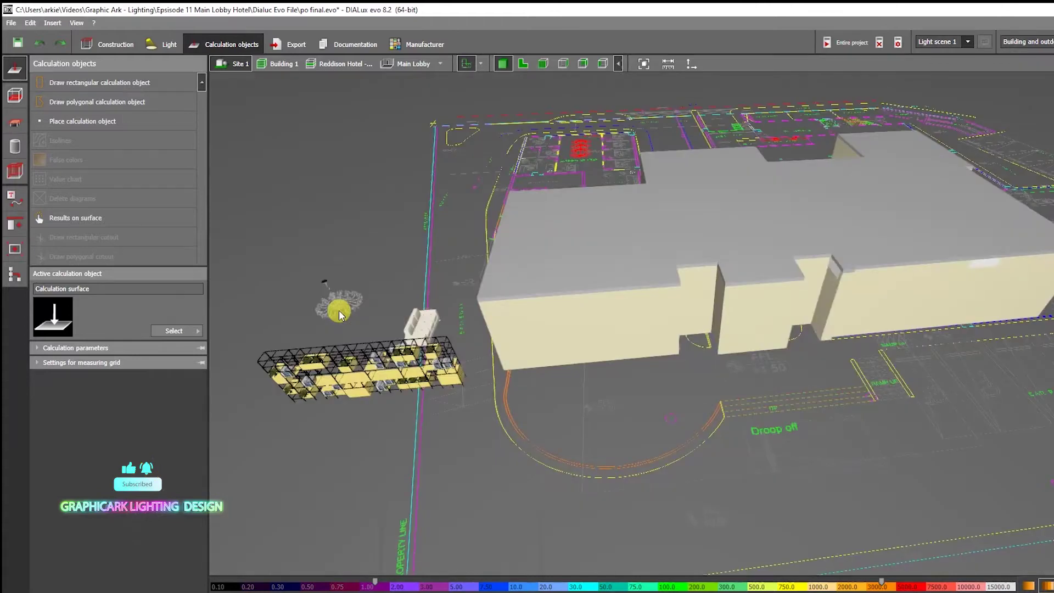
left_click(523, 65)
scroll(496, 308, "down", 3)
scroll(499, 324, "down", 4)
scroll(438, 343, "up", 2)
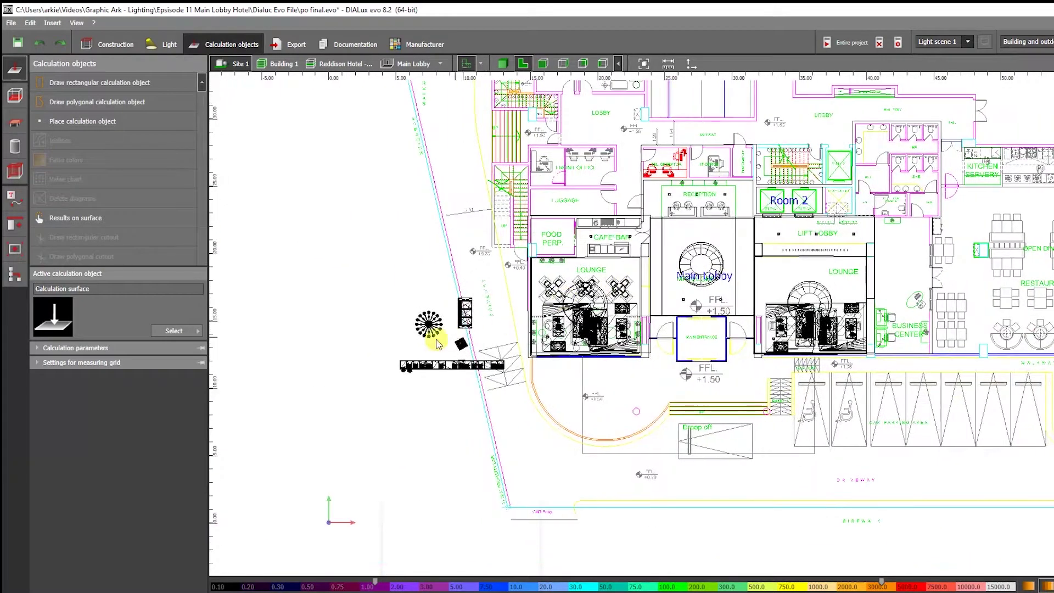
scroll(436, 347, "up", 2)
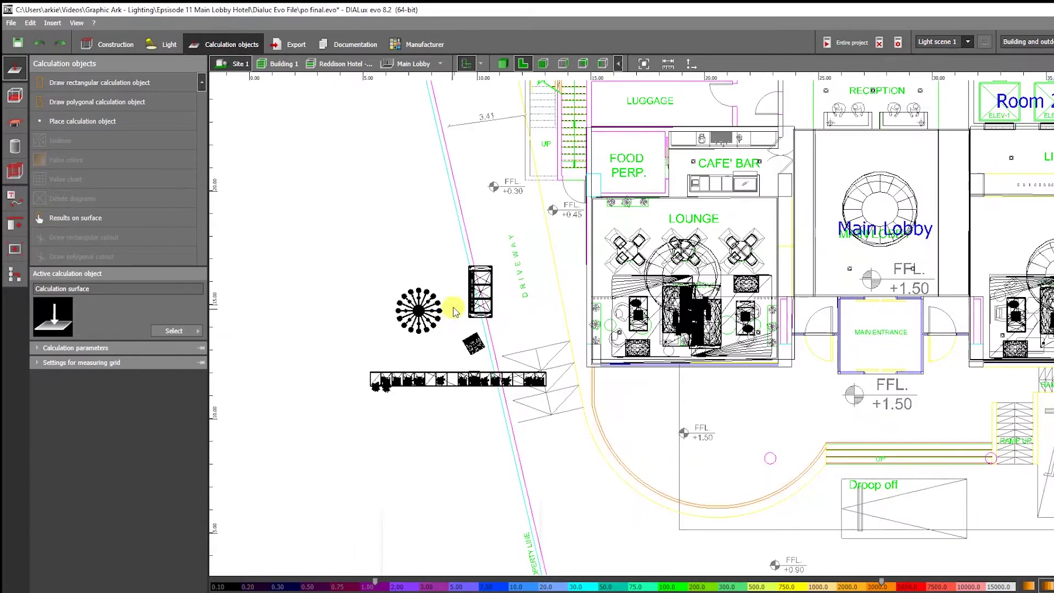
left_click(117, 47)
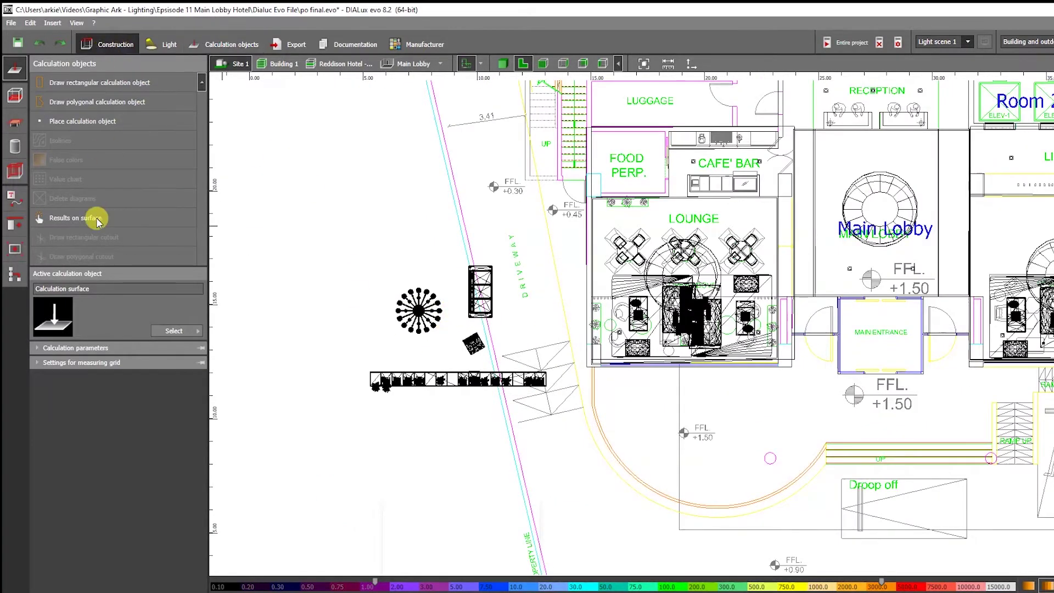
left_click(401, 320)
scroll(399, 320, "down", 3)
scroll(389, 322, "up", 2)
right_click(387, 325)
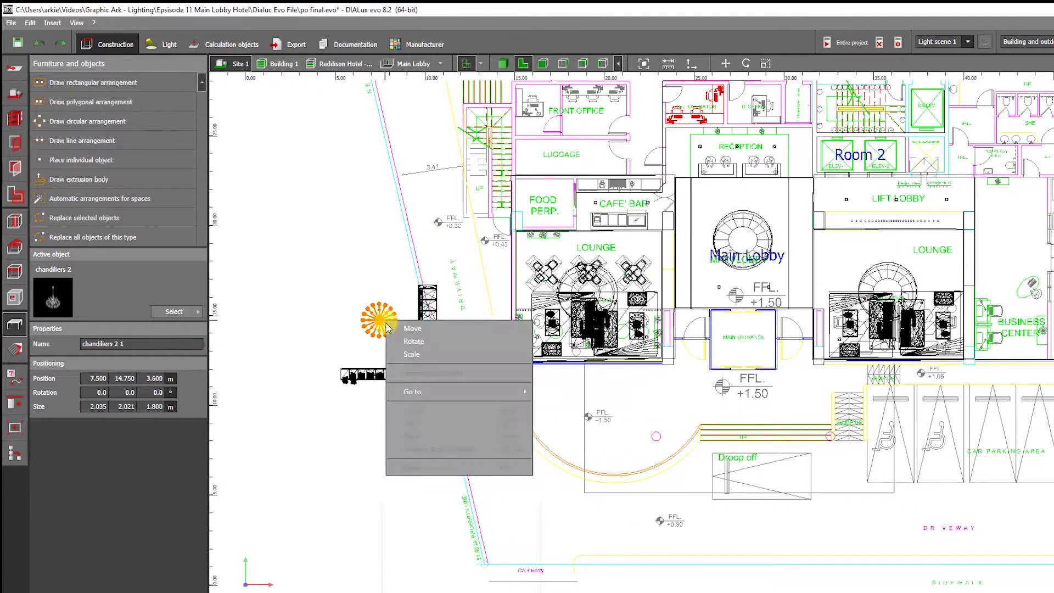
left_click_drag(378, 318, 584, 274)
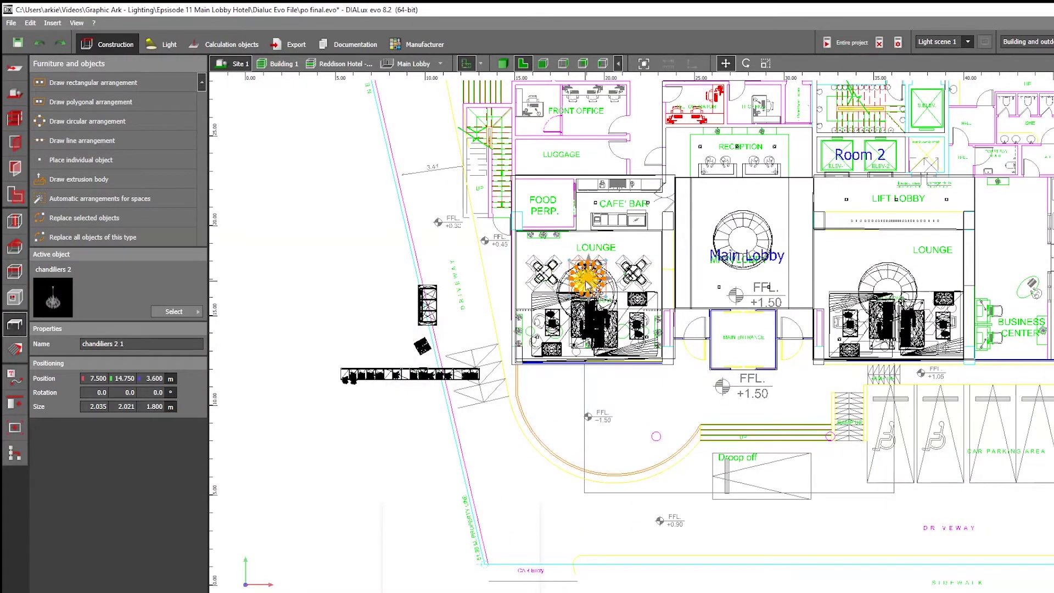
scroll(585, 291, "up", 10)
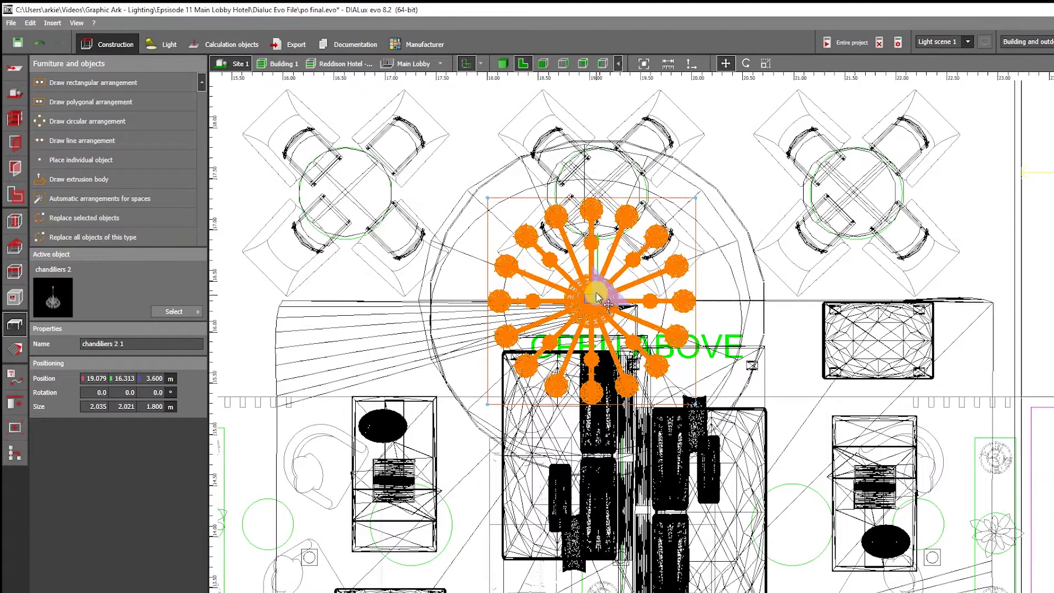
- Activate the Reddison Hotel storey and examine in 3D how the chandelier hangs from the lounge's round ceiling feature
key("ctrl+a")
scroll(570, 168, "down", 2)
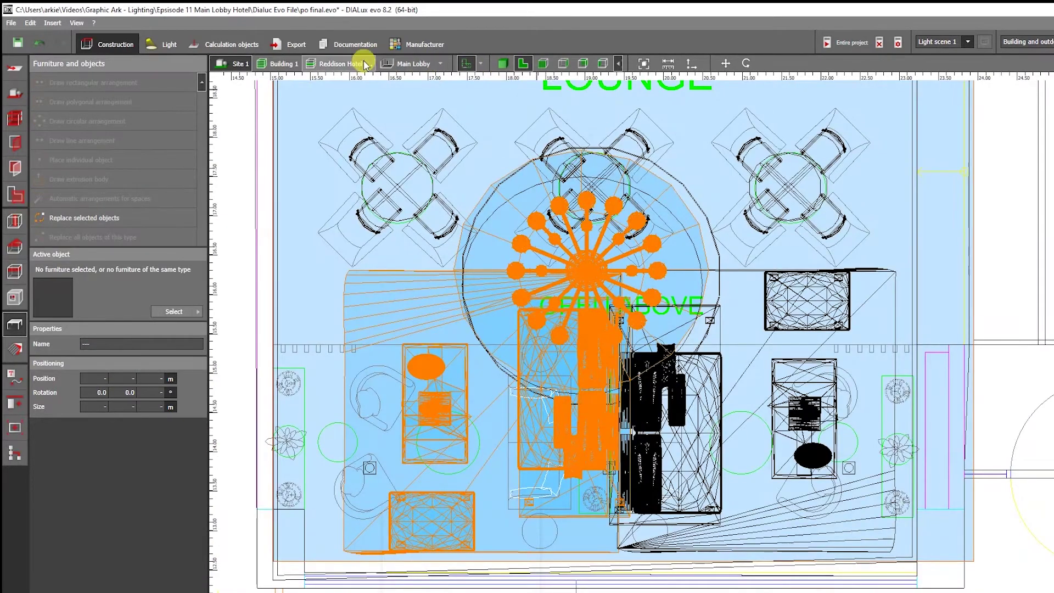
left_click(363, 63)
scroll(478, 143, "up", 2)
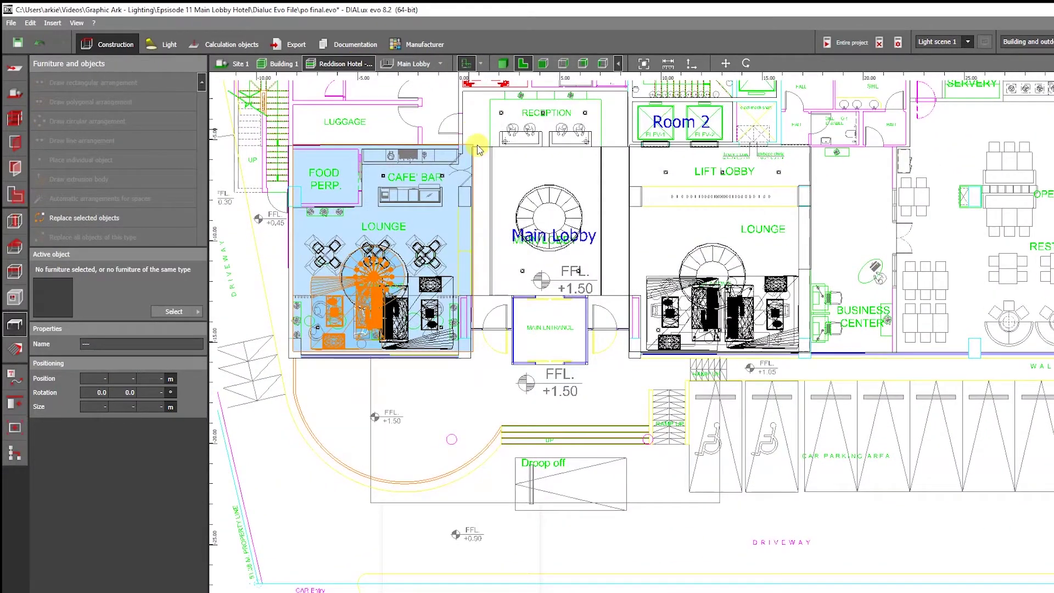
left_click(478, 149)
left_click(504, 64)
left_click_drag(541, 218, 609, 208)
scroll(549, 250, "down", 2)
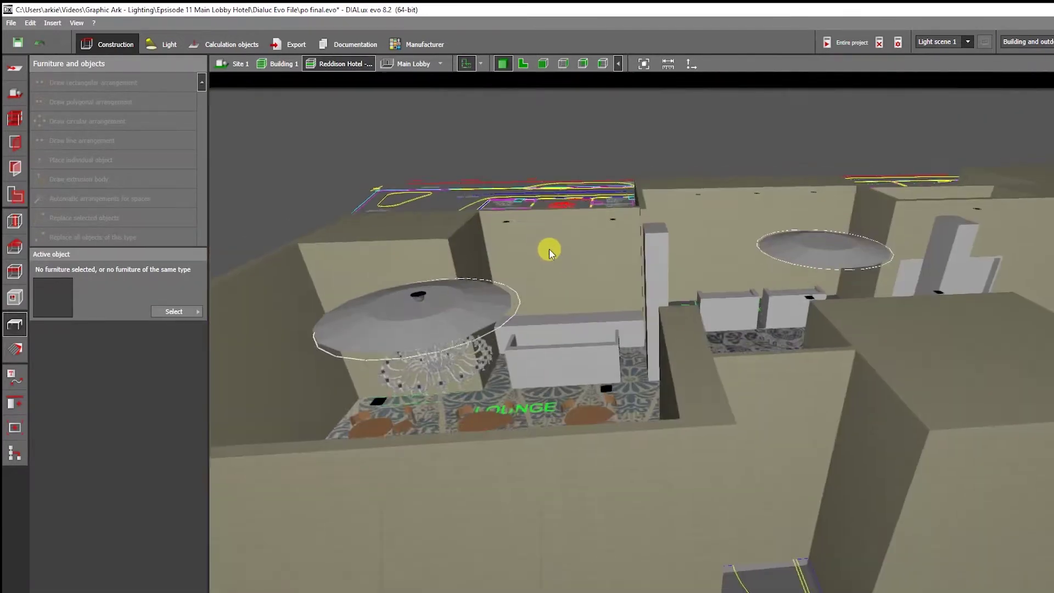
scroll(518, 262, "up", 3)
middle_click_drag(447, 287, 453, 258)
left_click_drag(453, 258, 449, 216)
middle_click_drag(449, 217, 469, 260)
left_click_drag(470, 260, 484, 236)
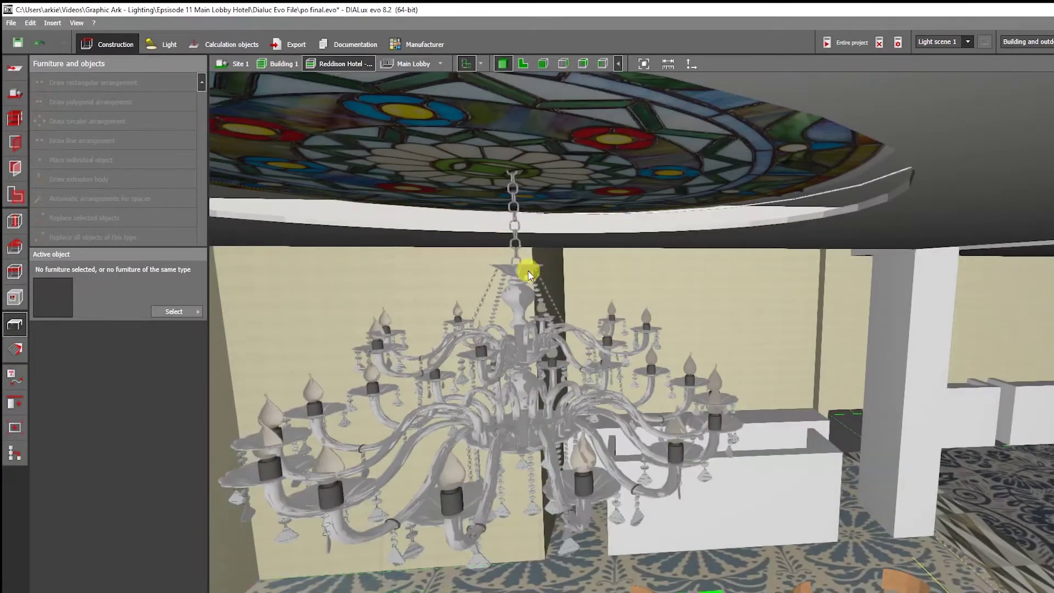
- Lower the lounge chandelier in a side view to a height position of about 3.28 m, at the underside of the ceiling dome
left_click(532, 296)
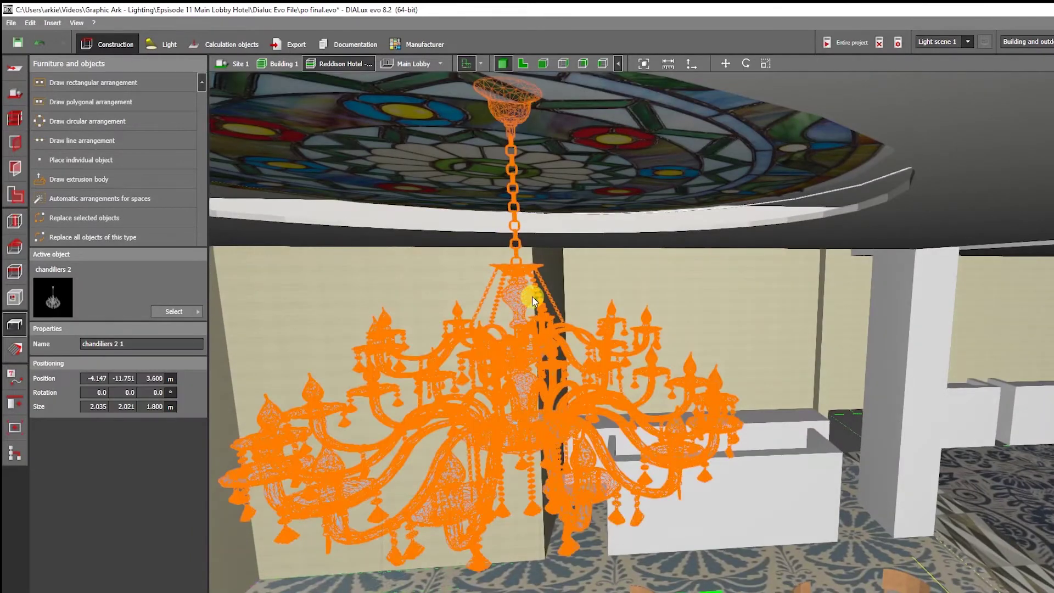
left_click(563, 63)
scroll(525, 332, "up", 5)
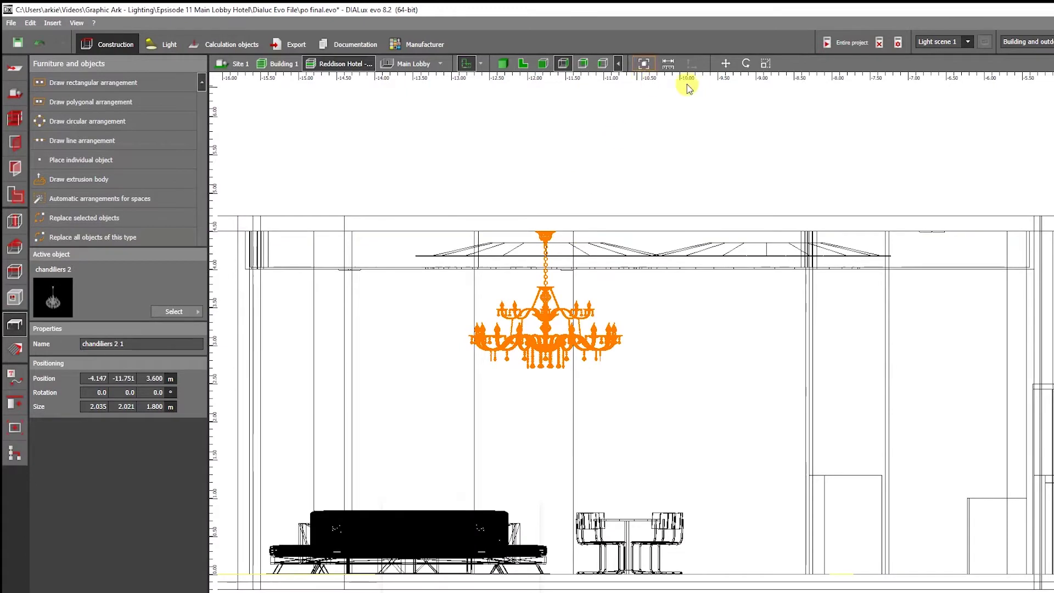
left_click(730, 64)
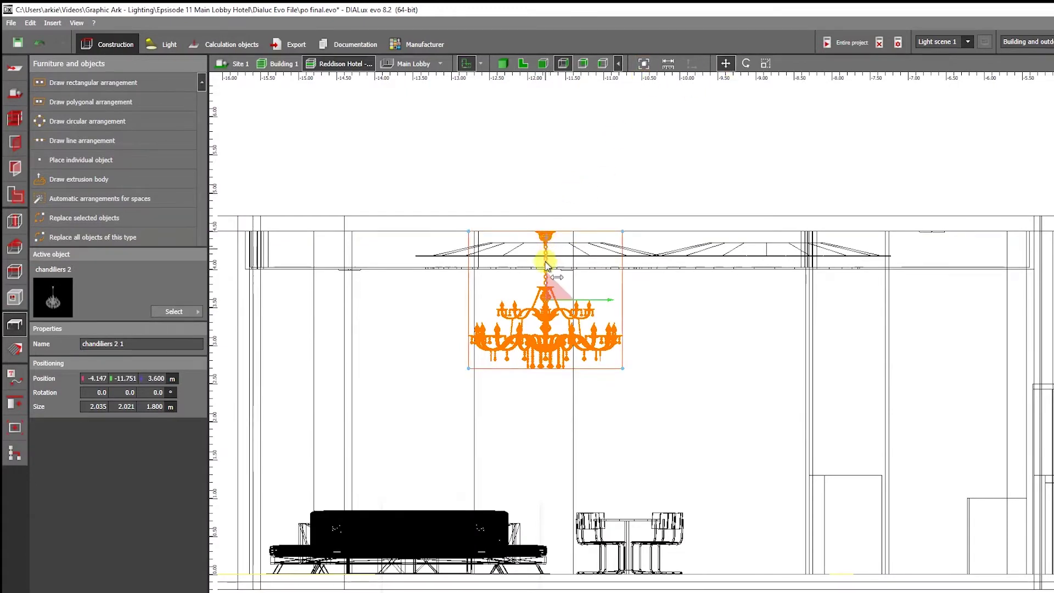
scroll(546, 252, "up", 4)
left_click_drag(547, 282, 549, 350)
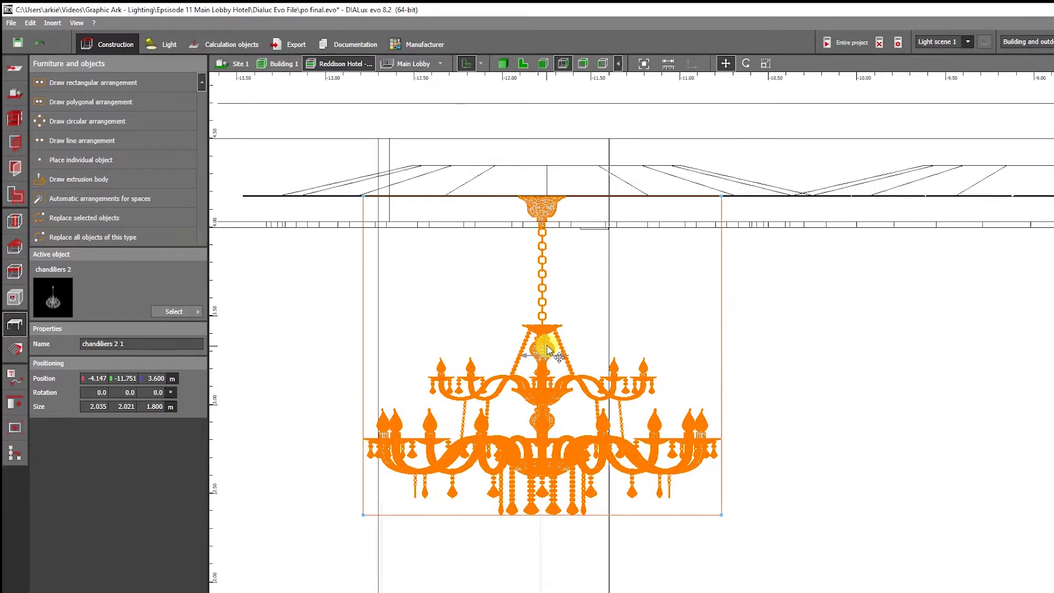
scroll(546, 345, "down", 5)
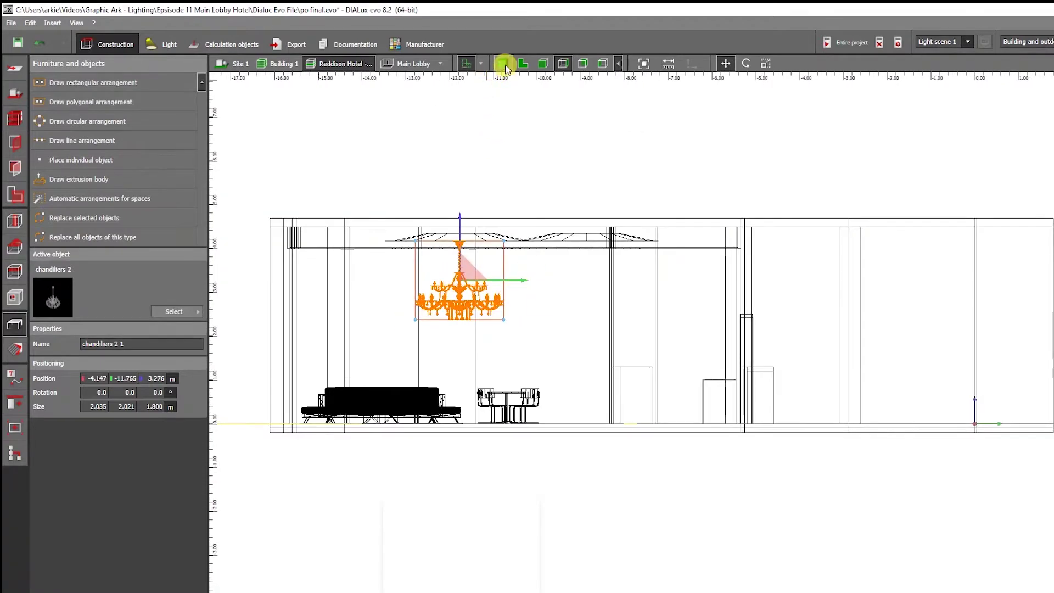
- Activate the Main Lobby and inspect the lowered chandelier and surrounding lounge in 3D
left_click(501, 63)
scroll(555, 170, "up", 4)
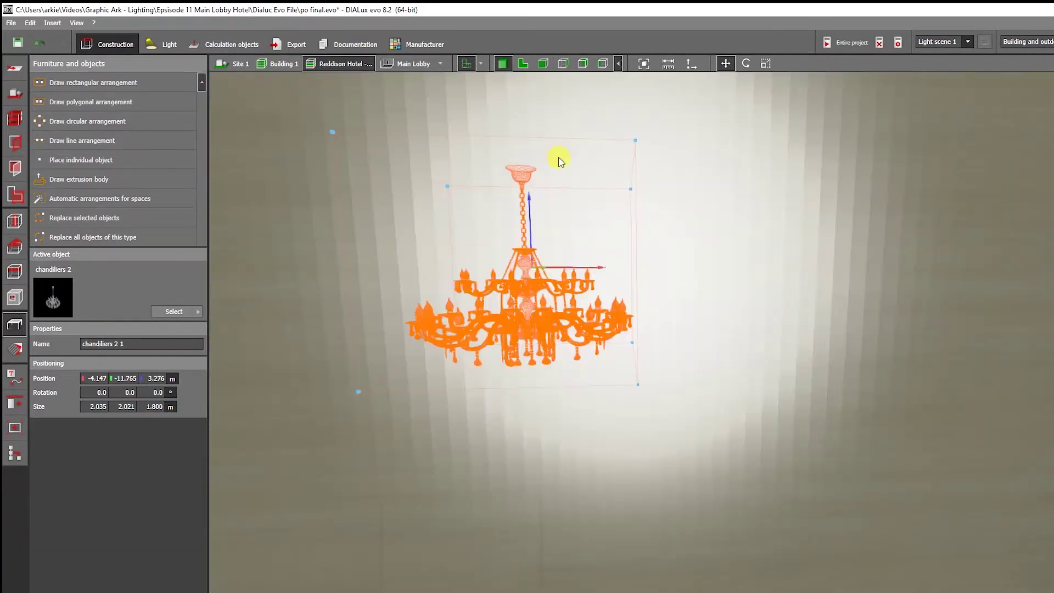
left_click(409, 59)
right_click_drag(512, 213, 479, 70)
left_click(415, 240)
scroll(428, 239, "up", 3)
right_click_drag(428, 239, 494, 209)
scroll(493, 205, "down", 3)
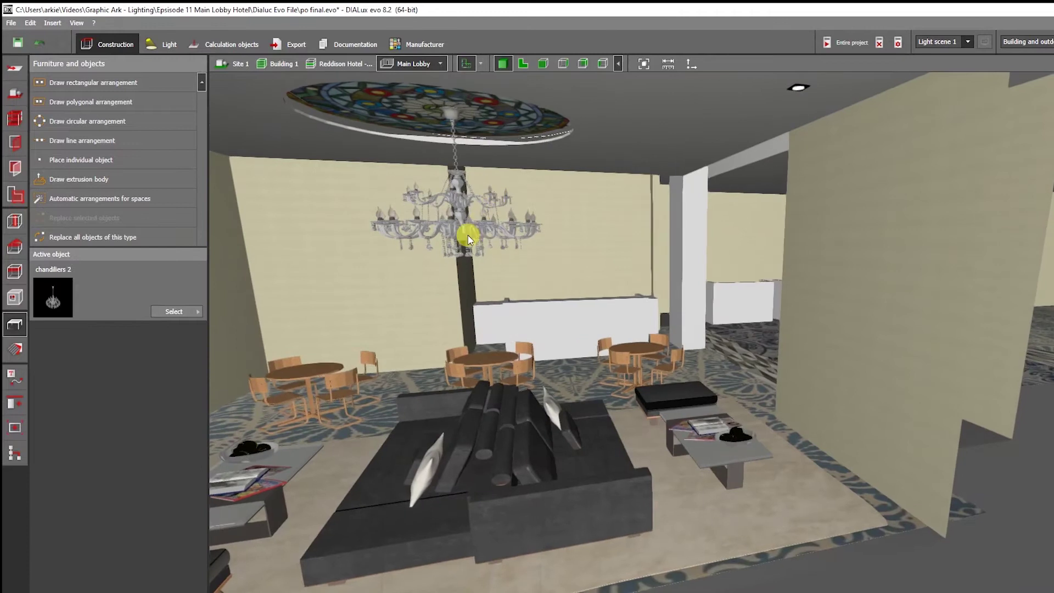
- Shift the lounge chandelier slightly in plan view to about X 4.00 m, Y 3.78 m within the round ceiling feature
left_click(468, 232)
right_click(468, 232)
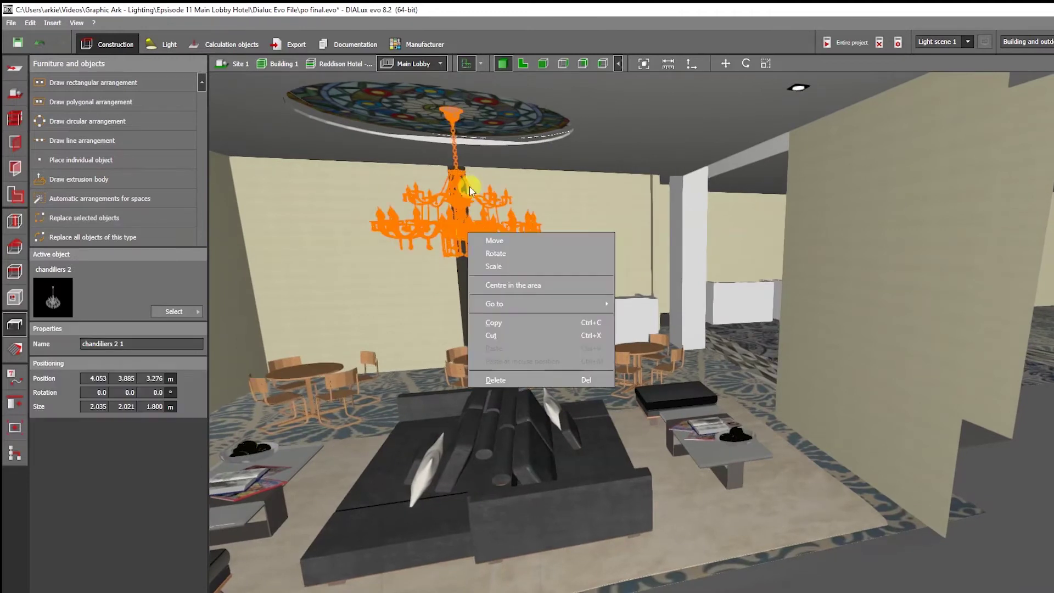
left_click(523, 63)
scroll(432, 302, "up", 5)
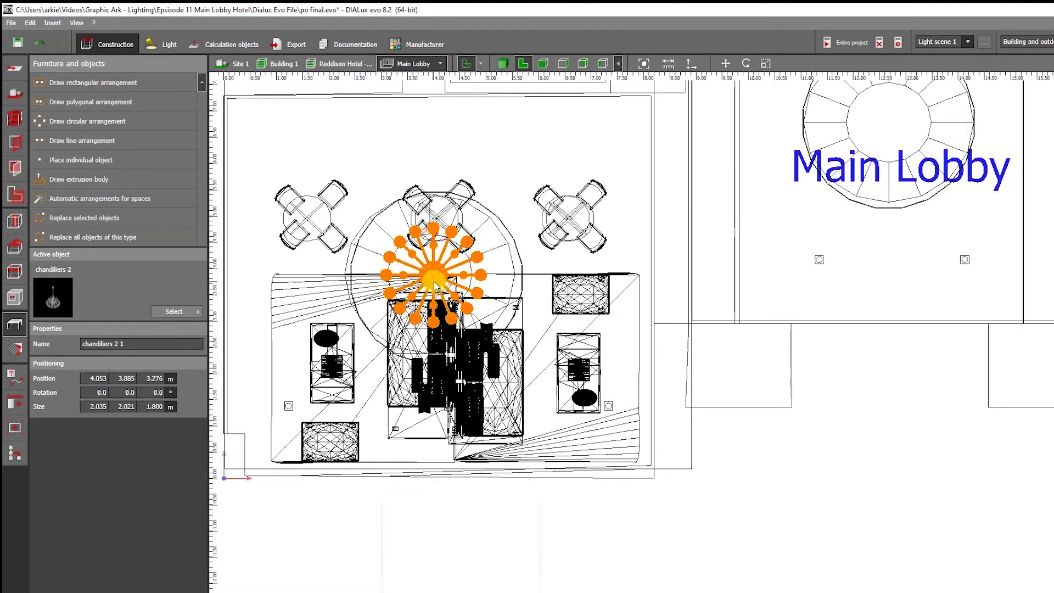
right_click(448, 286)
left_click(467, 287)
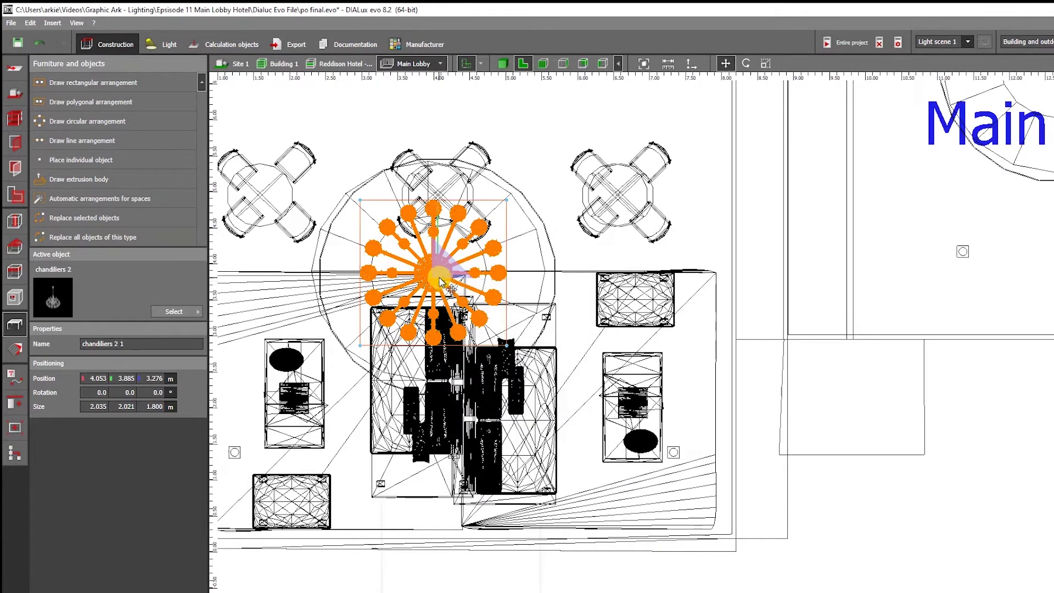
left_click_drag(433, 286, 441, 286)
scroll(439, 285, "down", 4)
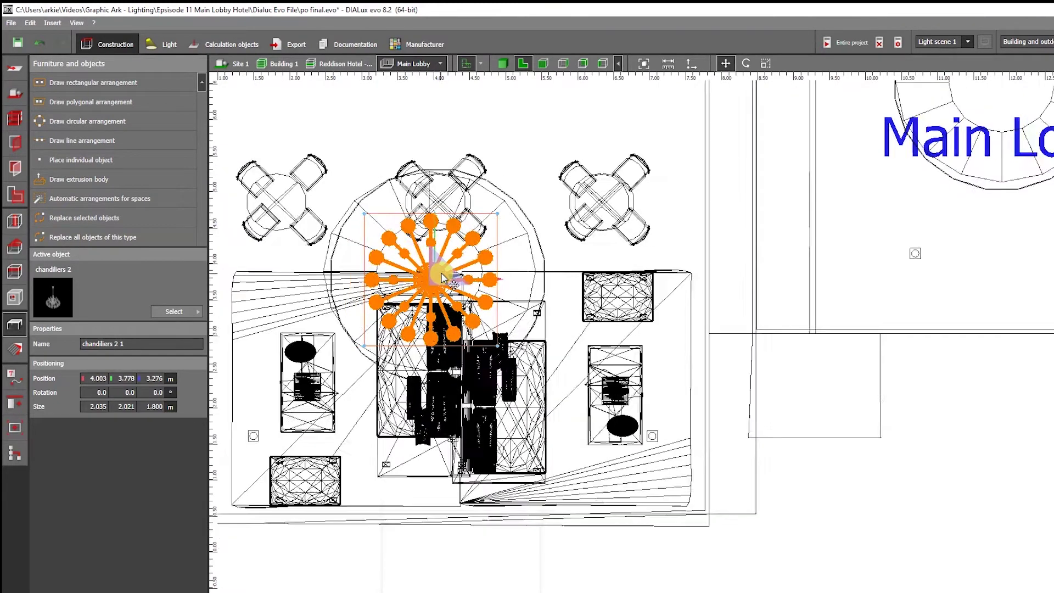
- Copy the chandelier beneath the central lobby's round ceiling feature and beneath the one in the lounge by the lift lobby
left_click(420, 308)
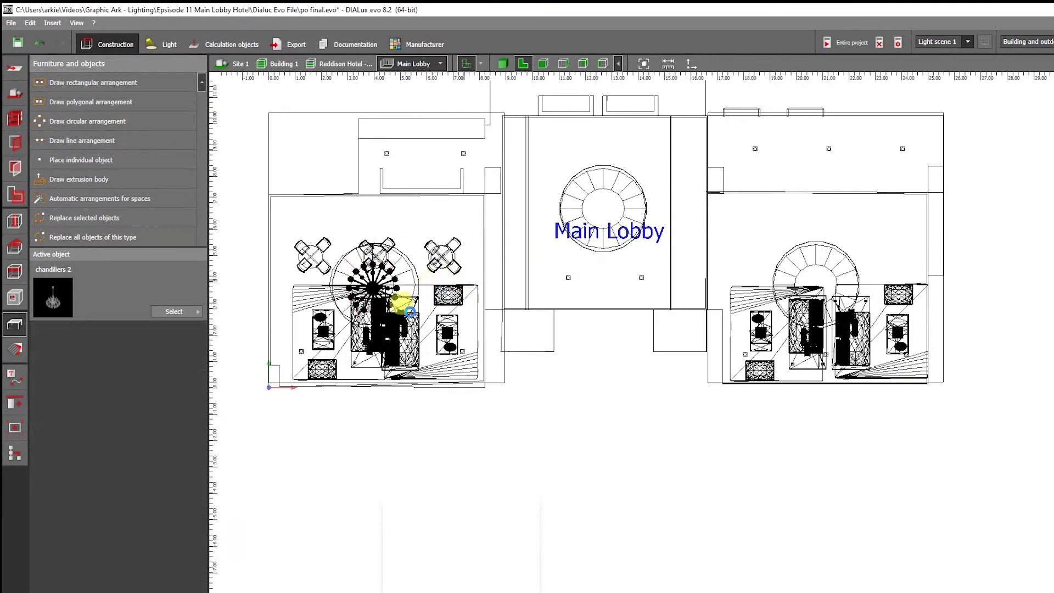
left_click(387, 313)
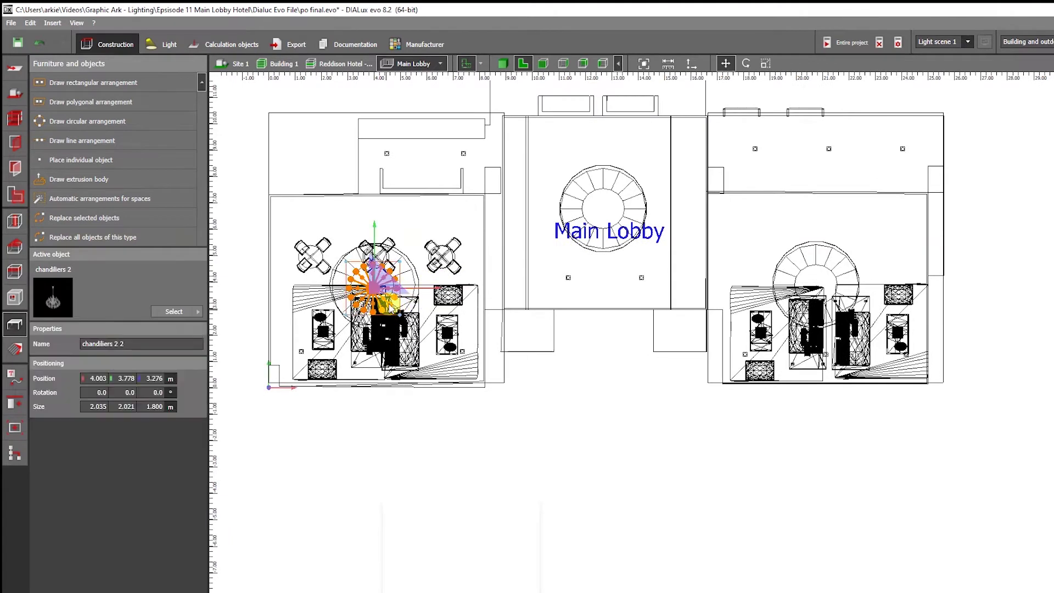
left_click_drag(383, 297, 613, 218, "ctrl")
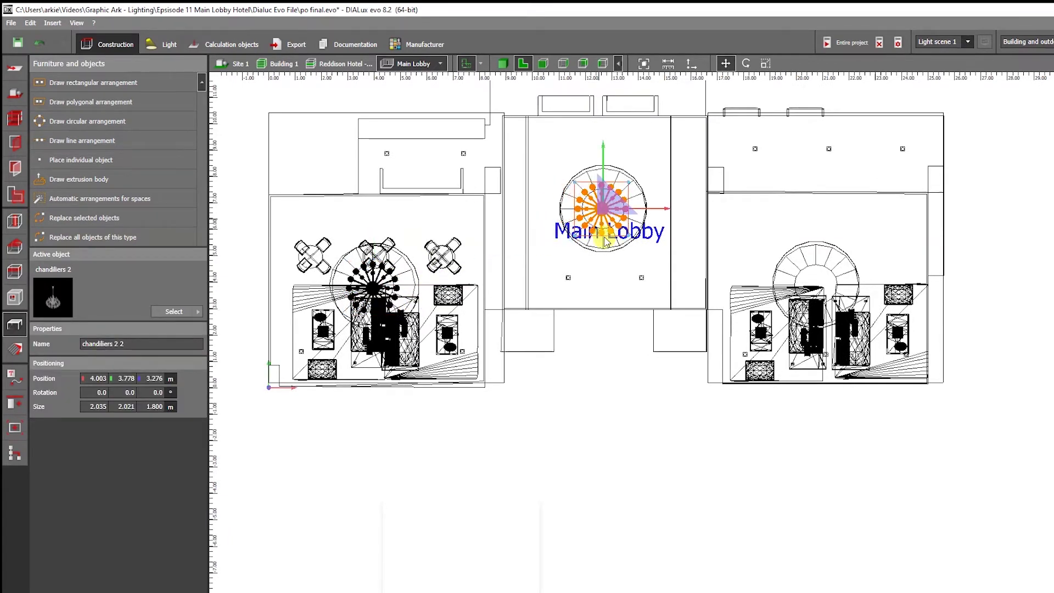
left_click(643, 220)
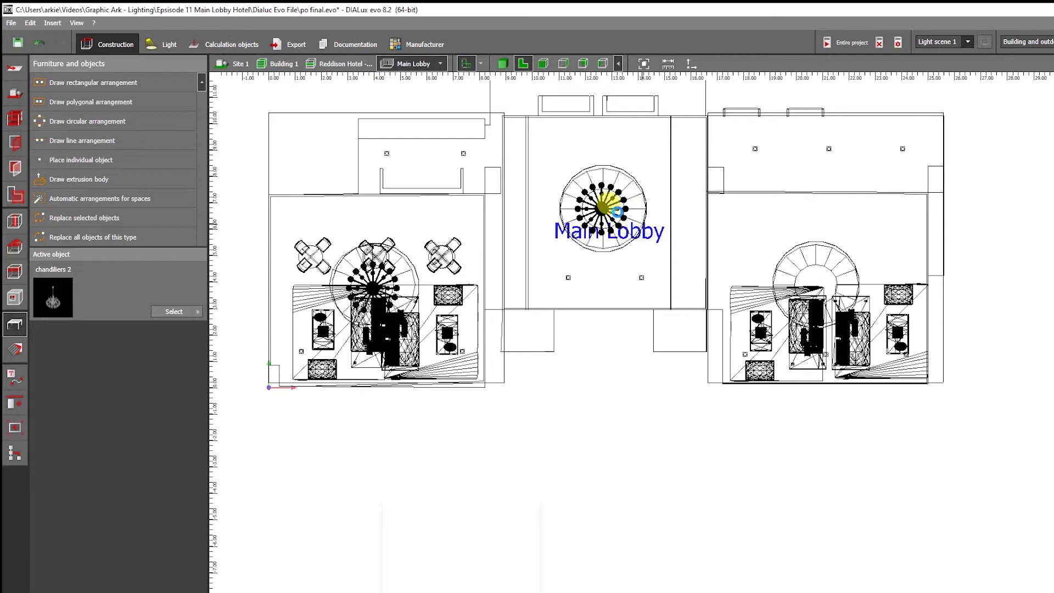
left_click(604, 215)
left_click_drag(604, 215, 822, 290, "ctrl")
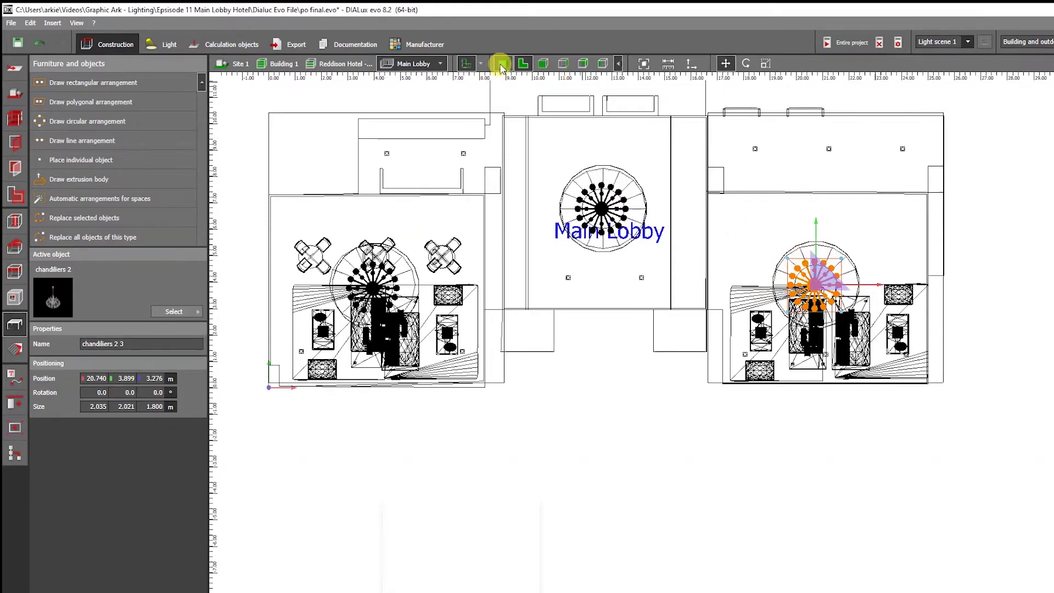
- Examine the chandeliers, cafe bar and reception area of the Main Lobby in 3D
left_click(501, 65)
scroll(555, 234, "down", 3)
middle_click_drag(554, 234, 393, 239)
scroll(557, 238, "down", 3)
left_click_drag(392, 238, 723, 337)
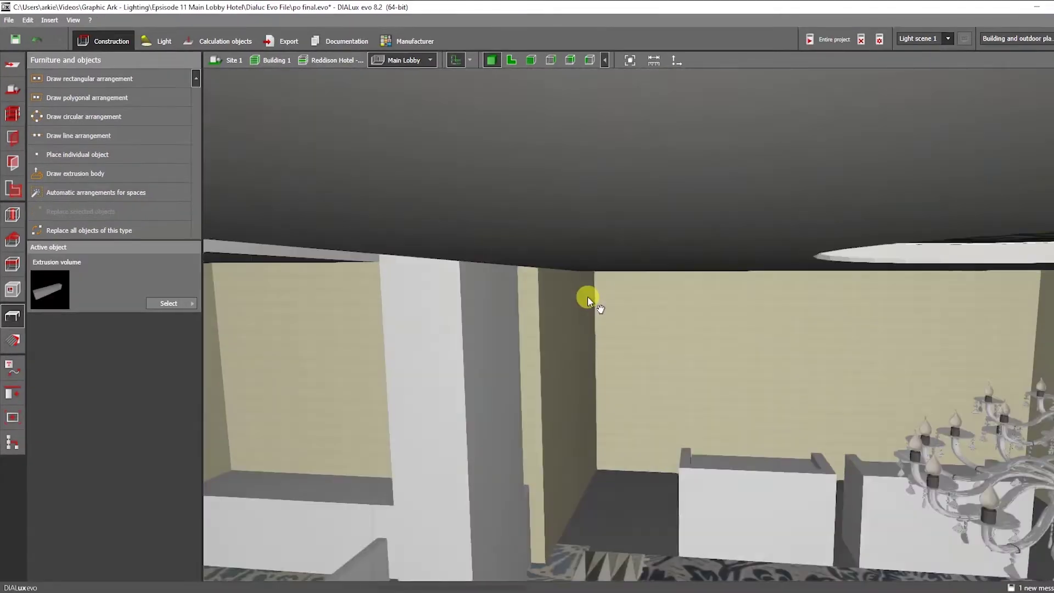
left_click_drag(587, 301, 341, 406)
- Copy the cafe bar's back counter volume and move the copy behind the reception counters to about X 11.17 m, Y 12.68 m
left_click(335, 435)
key("ctrl+c")
key("ctrl+v")
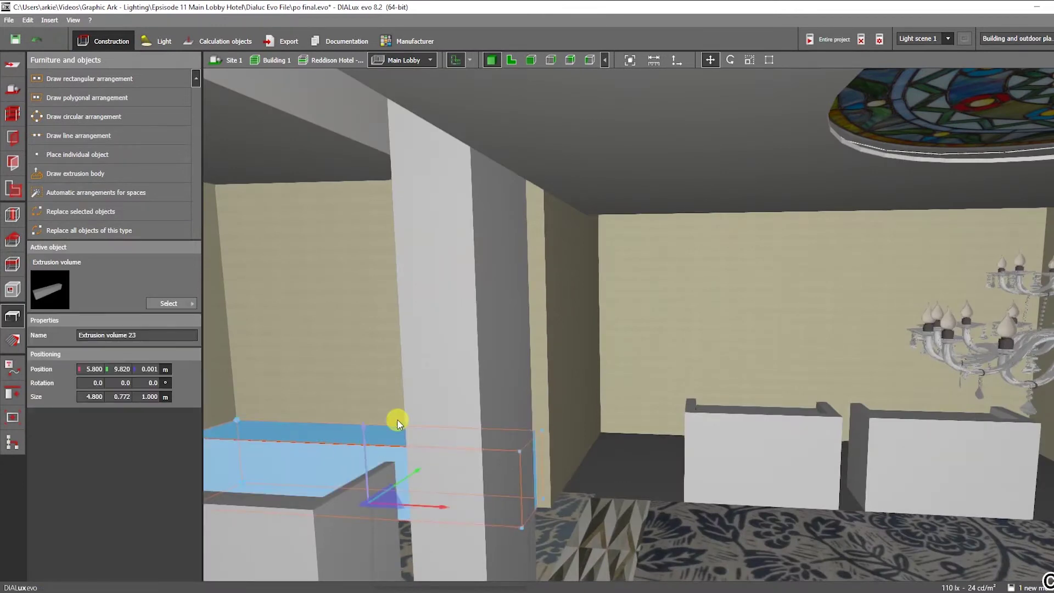
right_click_drag(396, 419, 399, 502)
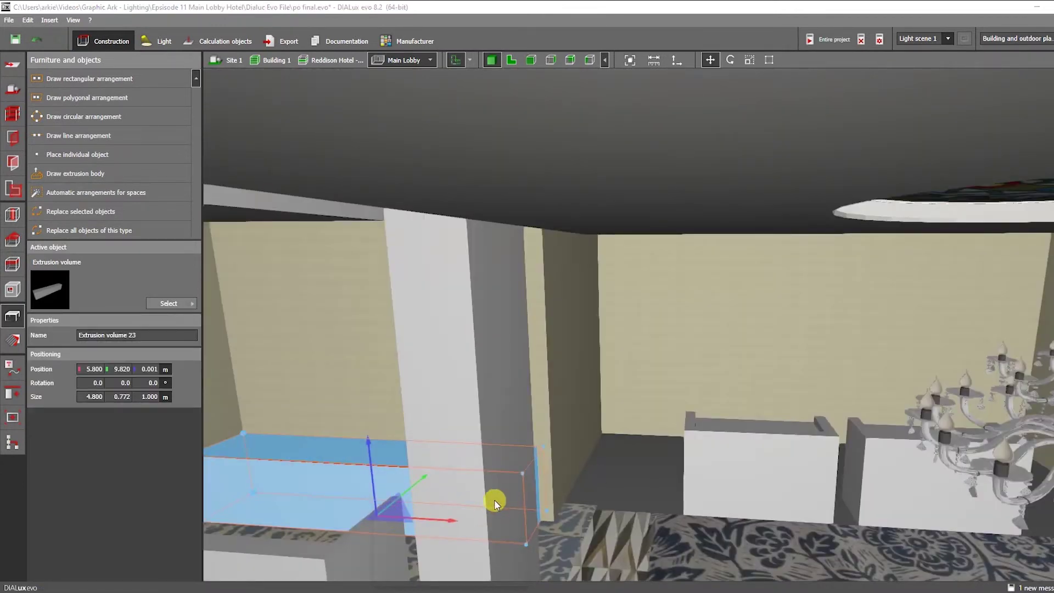
left_click_drag(528, 424, 485, 506)
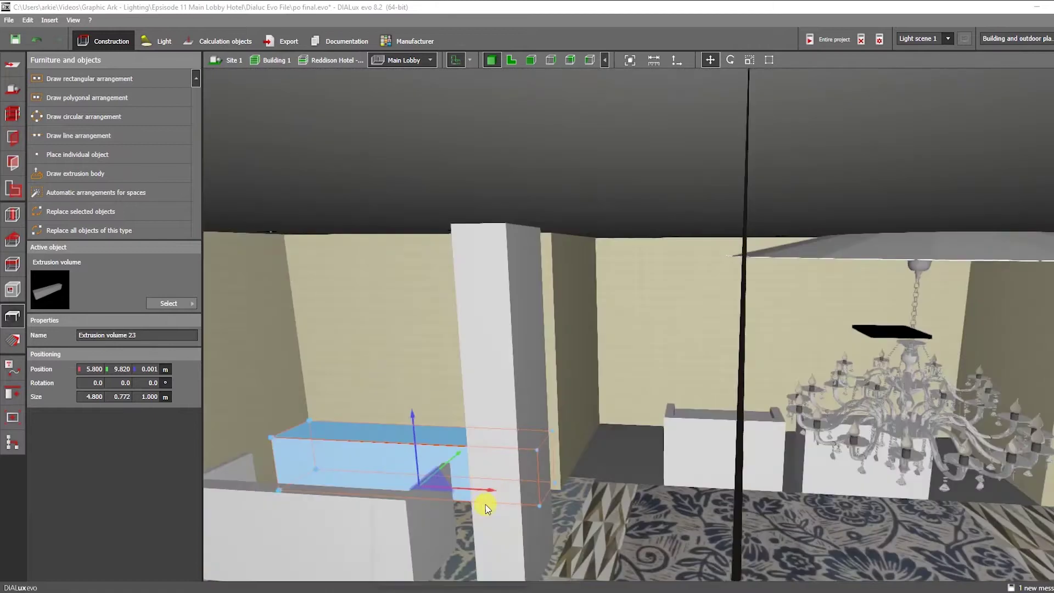
left_click_drag(450, 459, 644, 429)
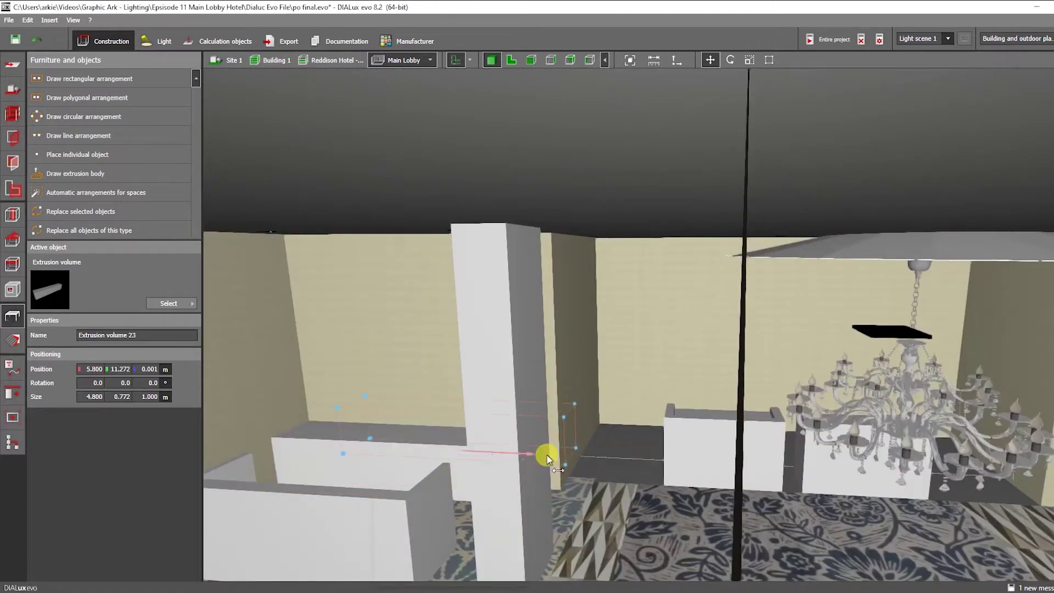
right_click_drag(621, 437, 611, 470)
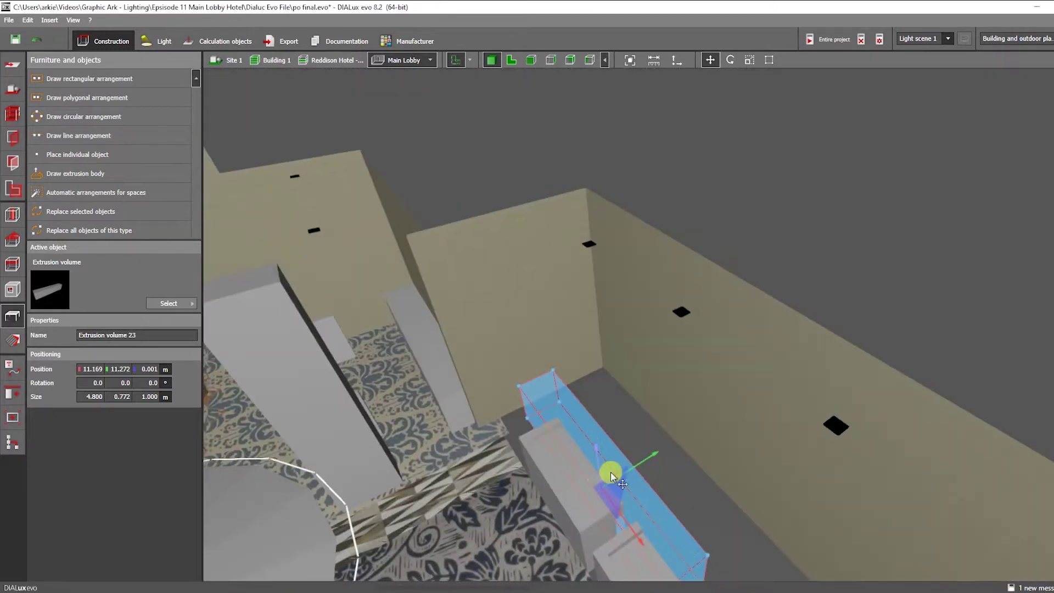
left_click_drag(661, 455, 690, 466)
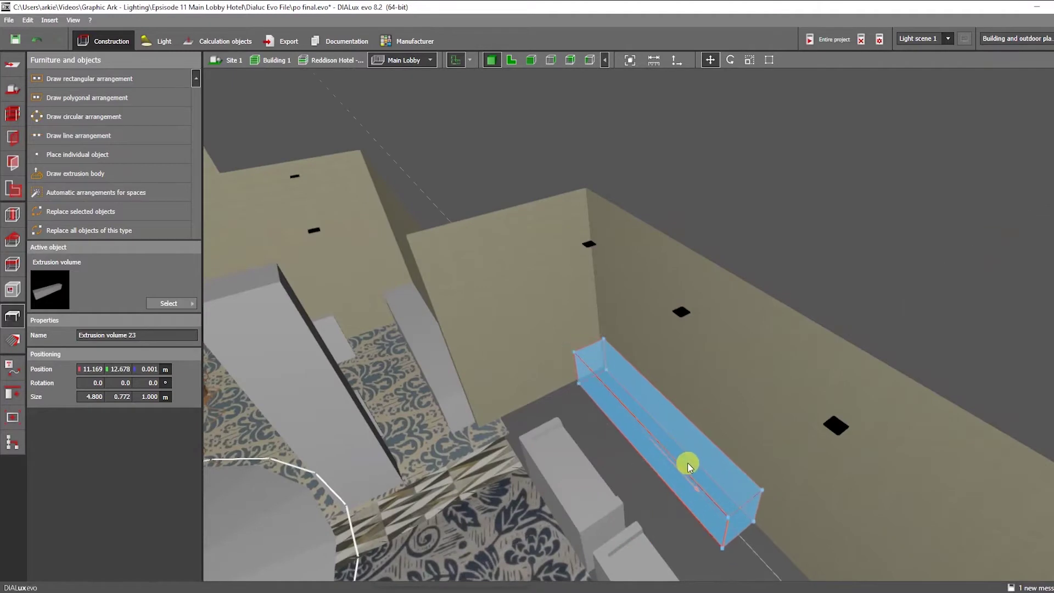
- Resize the copied volume into a tall panel about 1.37 × 0.22 × 4.50 m in the left corner behind the reception
left_click(762, 372)
left_click_drag(752, 507, 618, 378)
left_click_drag(627, 226, 620, 184)
left_click_drag(564, 262, 592, 249)
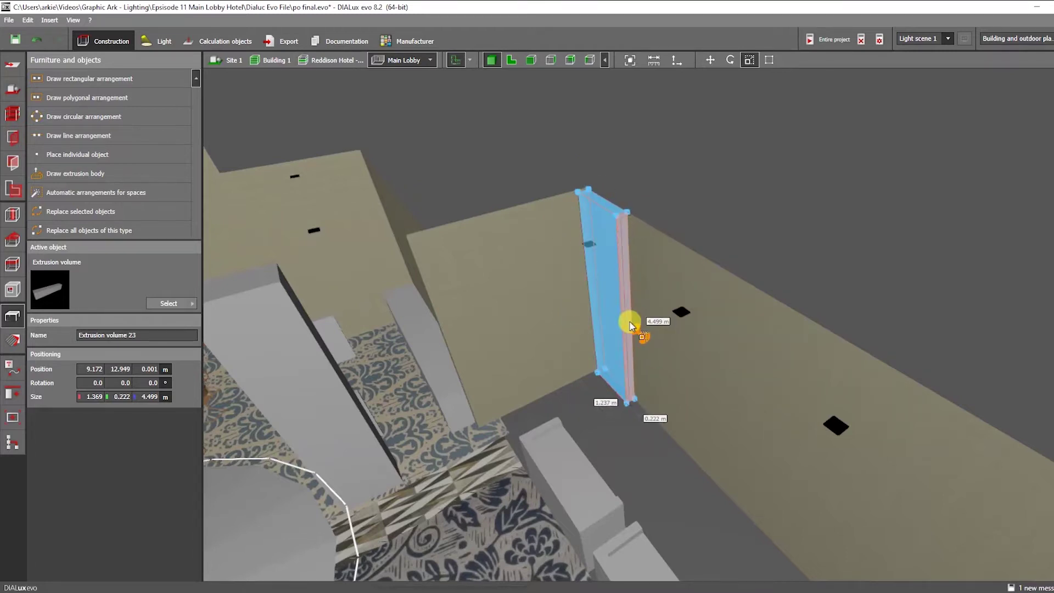
key("Escape")
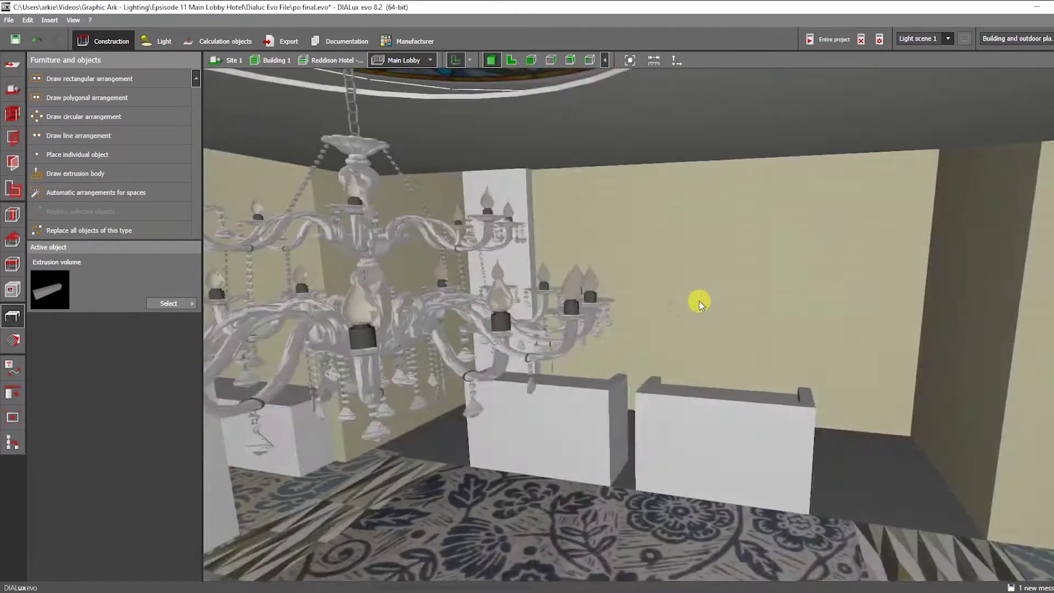
- Adjust the corner panel to about 1.34 m wide and 0.37 m deep, keeping its back against the reception wall
right_click_drag(698, 301, 789, 312)
scroll(659, 270, "up", 3)
left_click_drag(659, 270, 405, 235)
right_click(404, 235)
left_click(409, 266)
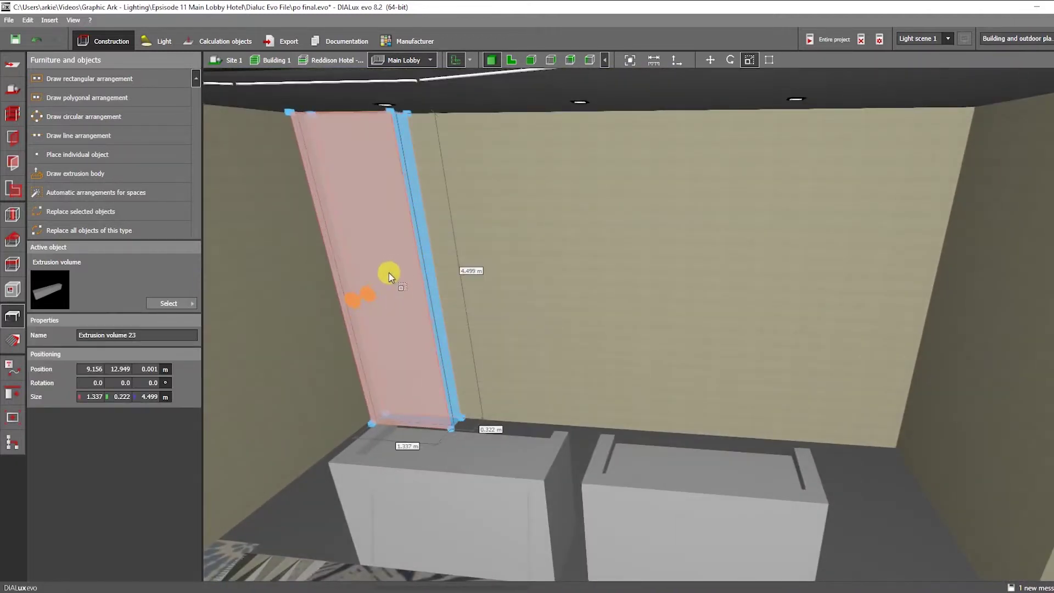
left_click(528, 269)
right_click_drag(528, 268, 556, 249)
scroll(555, 251, "down", 5)
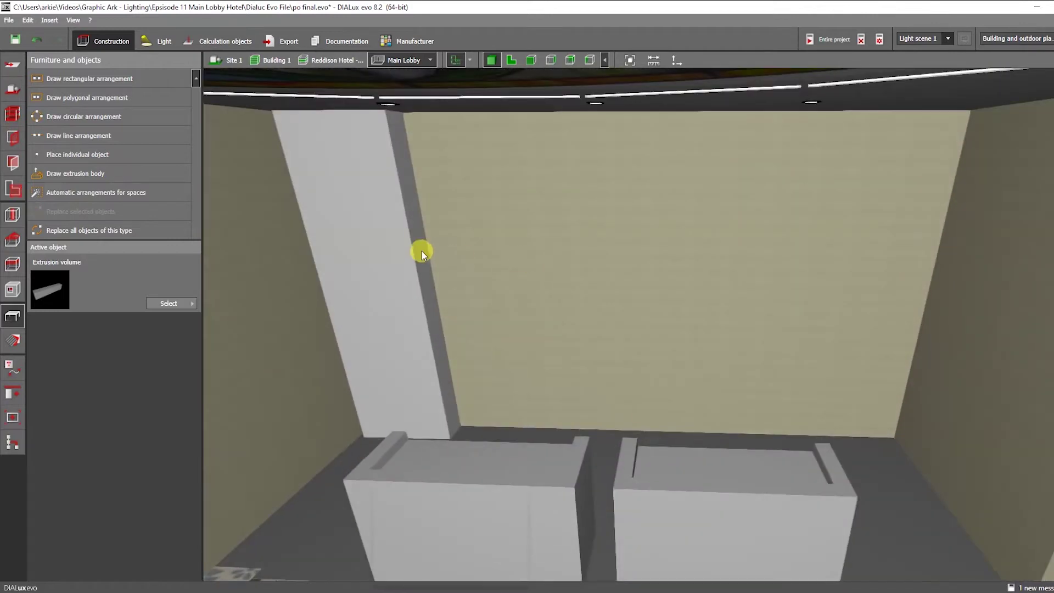
- Copy the tall panel to the right end of the reception back wall, at about X 15.69 m, Y 12.88 m
right_click(421, 255)
left_click(449, 363)
left_click_drag(482, 437, 913, 417)
key("Escape")
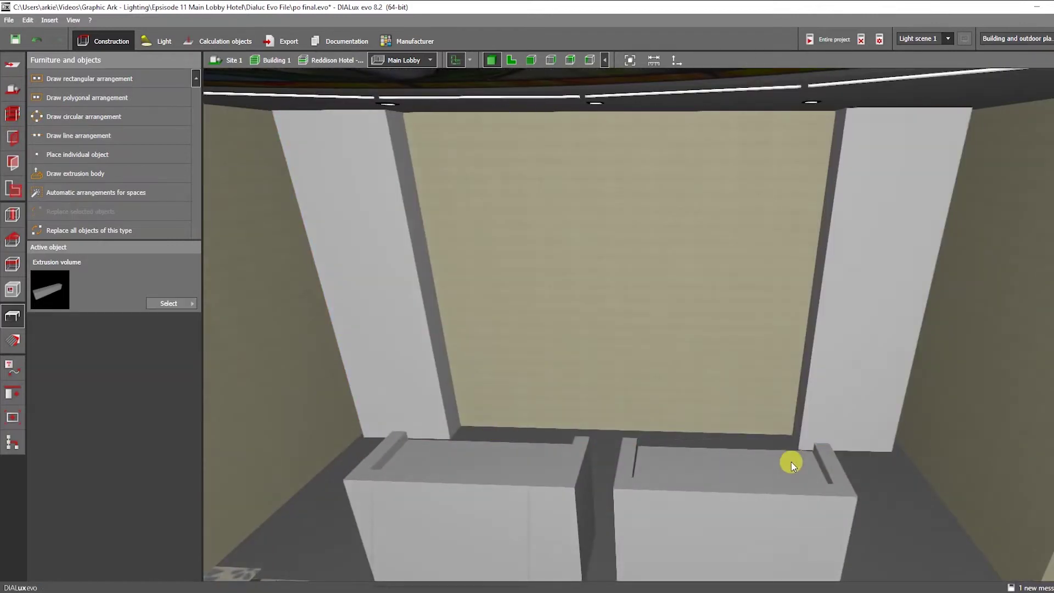
scroll(785, 465, "down", 5)
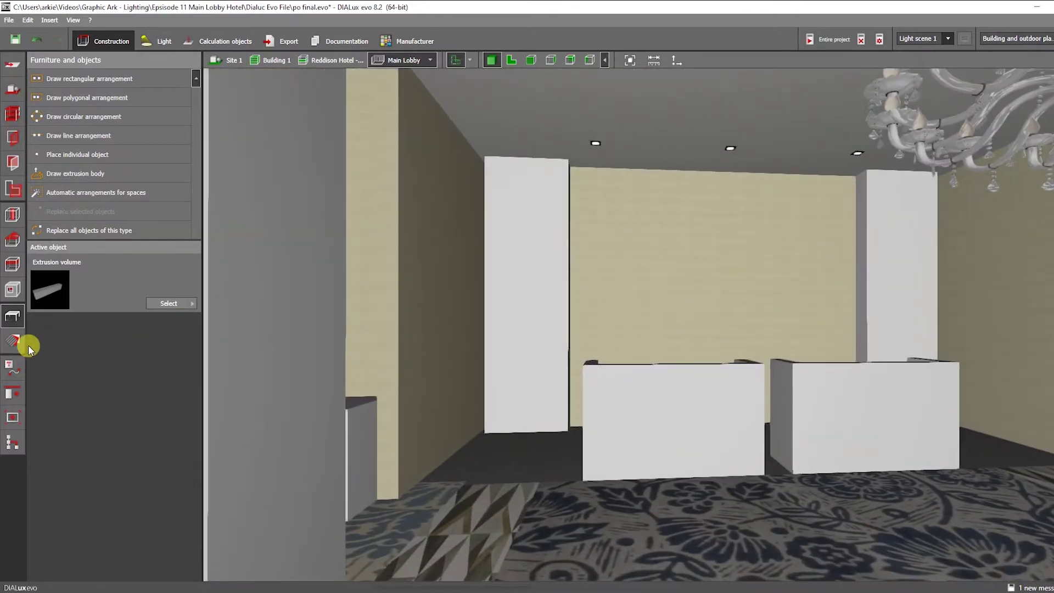
- Create a texture material from the patterned image b12f78ff257ca142995a8e404f52640c and apply it to the left panel's front face
left_click(13, 340)
left_click(86, 133)
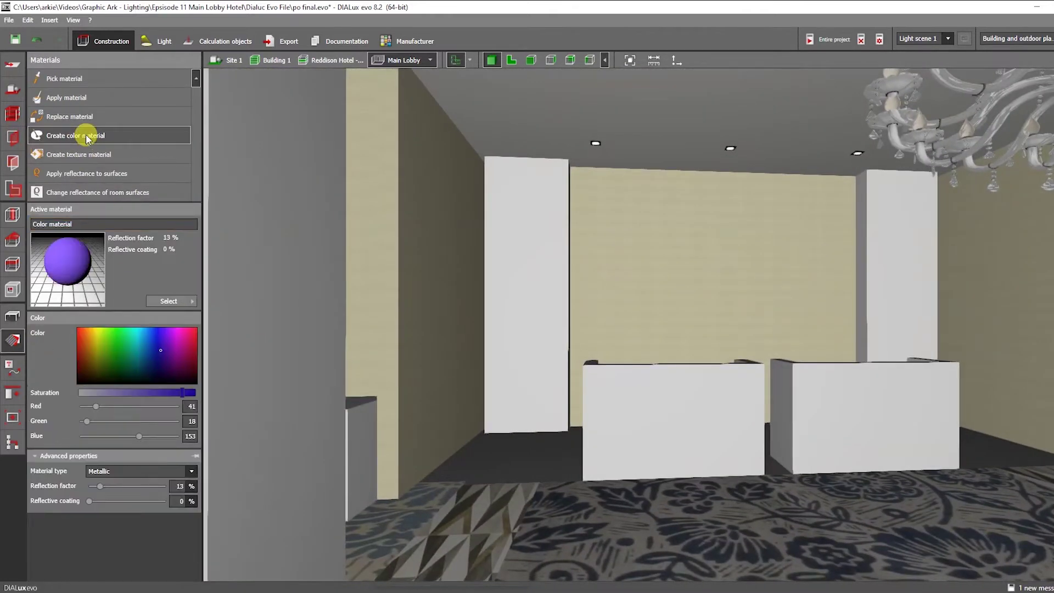
left_click(101, 154)
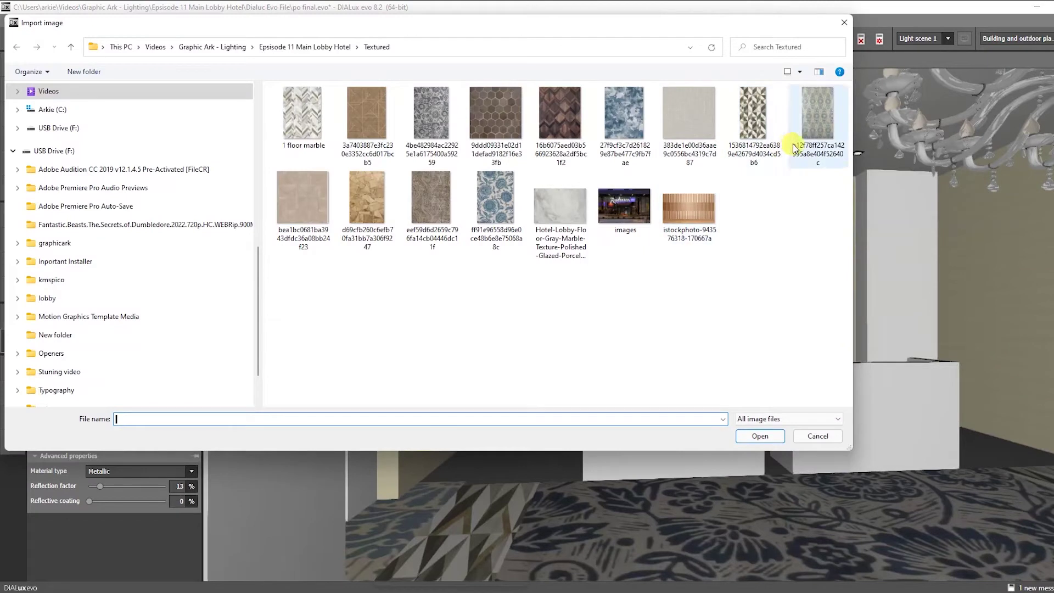
double_click(819, 121)
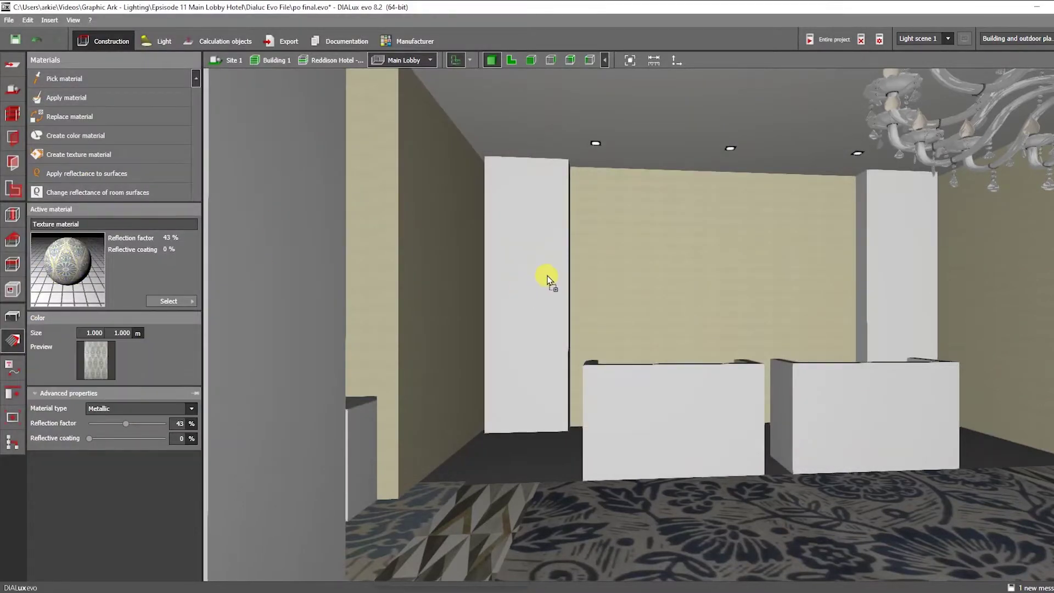
left_click(547, 279)
- Stretch the pattern texture to 1.337 × 4.499 m so one tile covers the left panel's front face
scroll(542, 415, "up", 2)
left_click(480, 380)
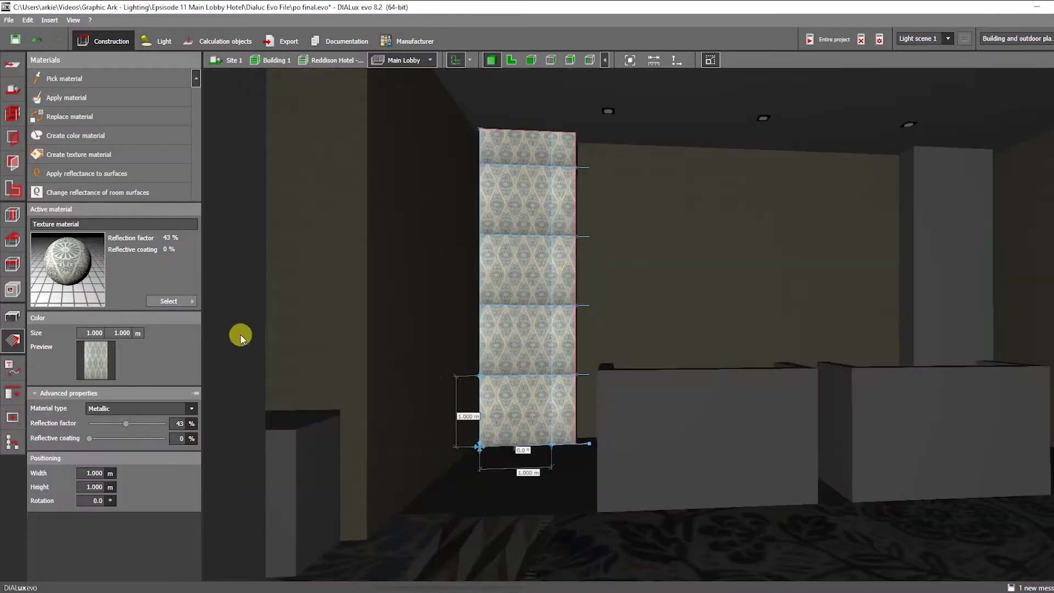
left_click_drag(481, 377, 499, 133)
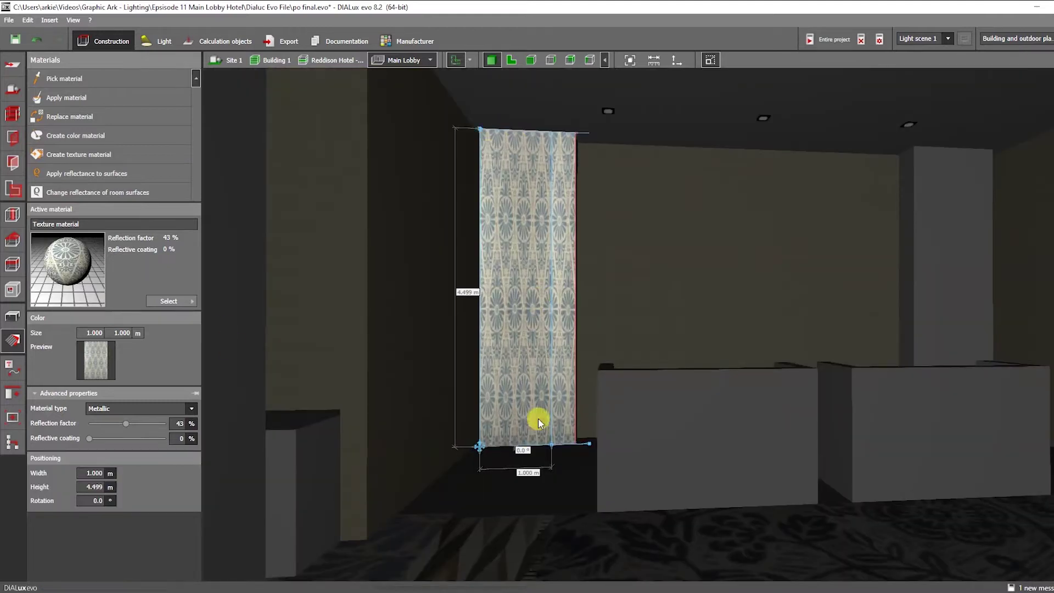
left_click_drag(565, 444, 576, 439)
left_click_drag(623, 399, 604, 402)
mouse_move(615, 302)
left_mouse_down()
mouse_move(604, 309)
mouse_move(617, 304)
left_mouse_up()
right_click_drag(617, 304, 614, 299)
left_click(515, 279)
key("Escape")
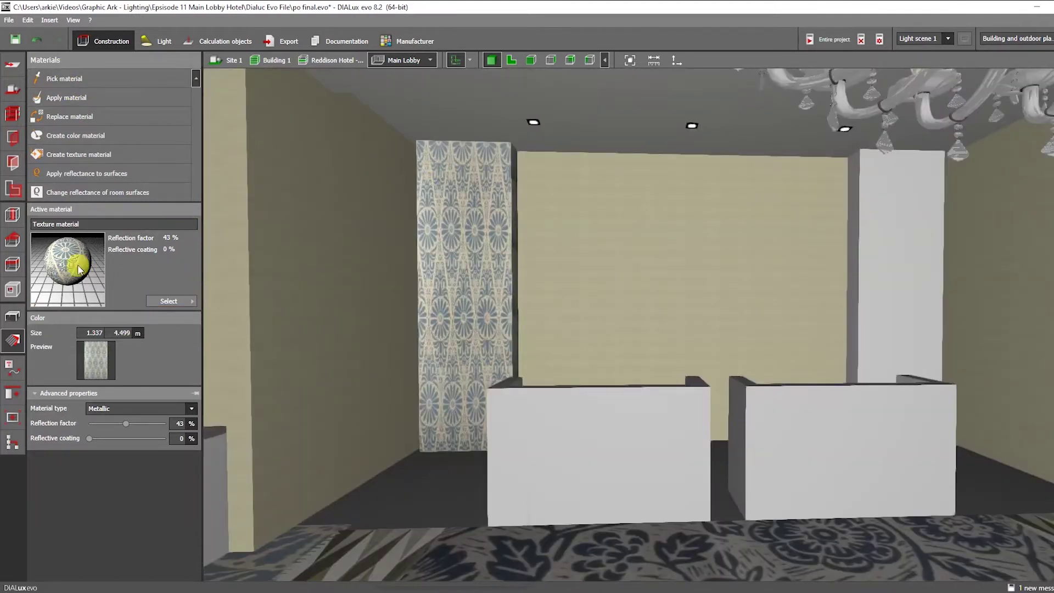
- Apply the stretched pattern texture to the front face of the right panel behind the reception
left_click(896, 279)
scroll(810, 290, "up", 2)
right_click_drag(756, 282, 677, 280)
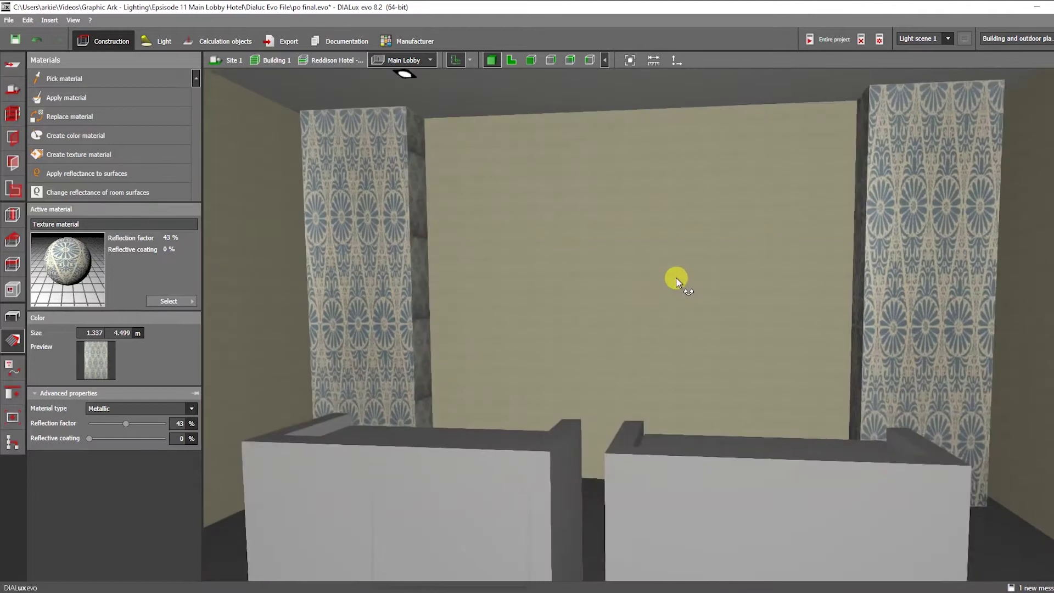
scroll(709, 295, "up", 1)
- Copy the right patterned panel towards the middle of the reception back wall
left_click(12, 315)
scroll(604, 331, "down", 2)
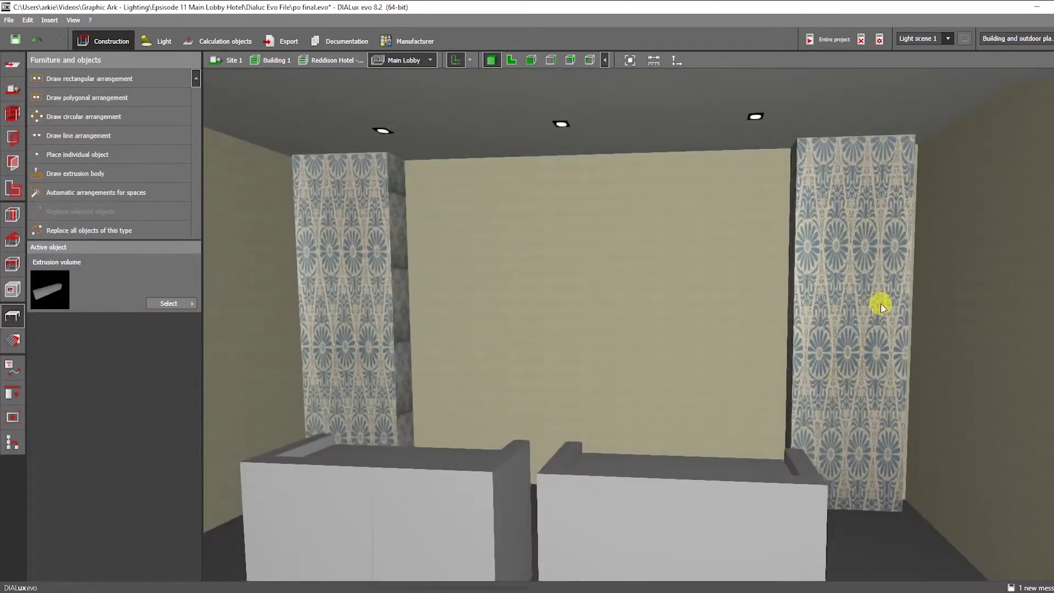
left_click(874, 307)
left_click(893, 447)
left_click_drag(922, 503, 647, 464, "ctrl")
right_click_drag(666, 408, 580, 302)
- Resize the middle copy into a narrow vertical strip about 0.21 × 0.12 × 4.50 m against the back wall at about X 11.68 m
left_click(593, 323)
right_click(597, 297)
left_click(625, 329)
left_click_drag(596, 318, 519, 297)
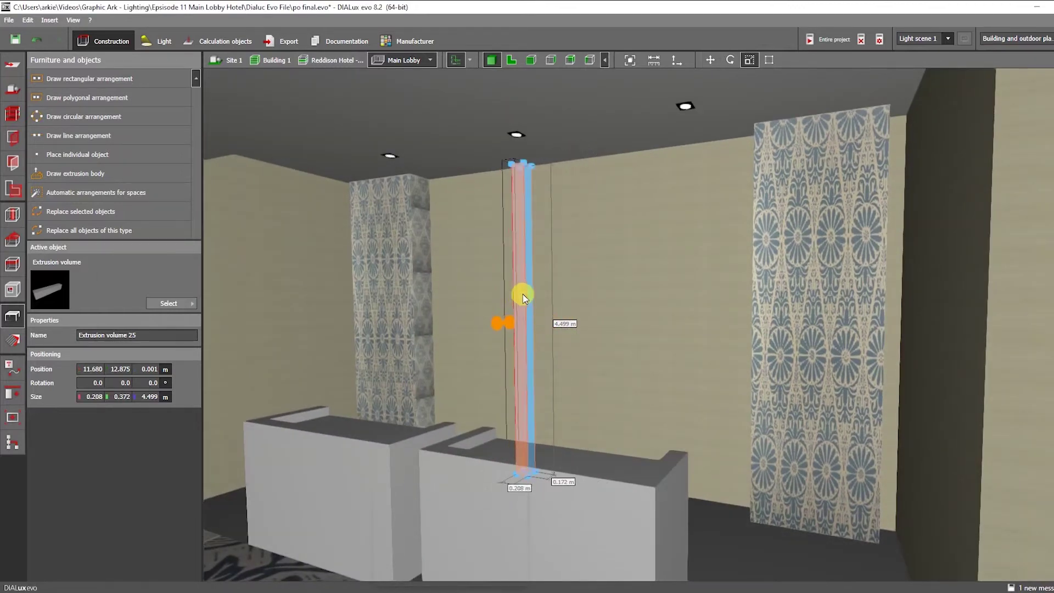
left_click_drag(541, 306, 520, 265)
left_click(520, 265)
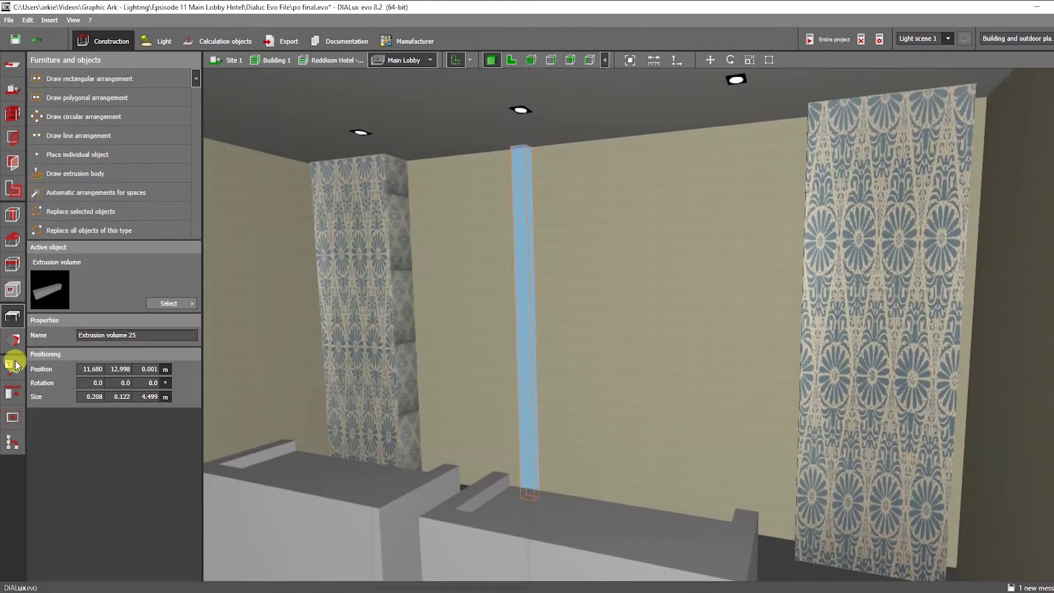
- Create a texture material from the wood image d69cfb260c6efb70fa31bb7a306f9247 and apply it to the narrow strip's front face
left_click(7, 343)
left_click(85, 155)
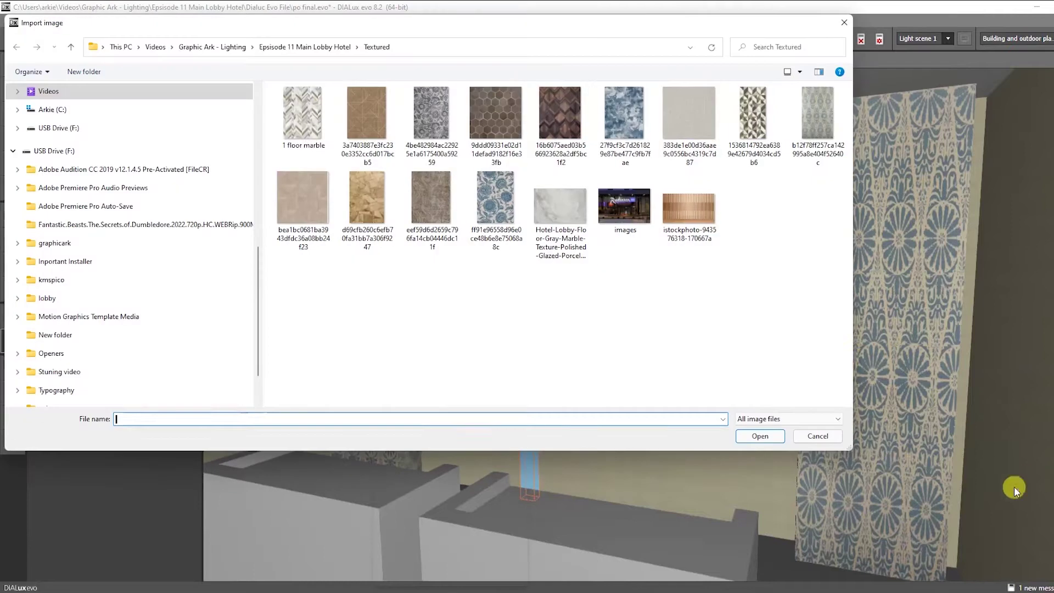
double_click(366, 195)
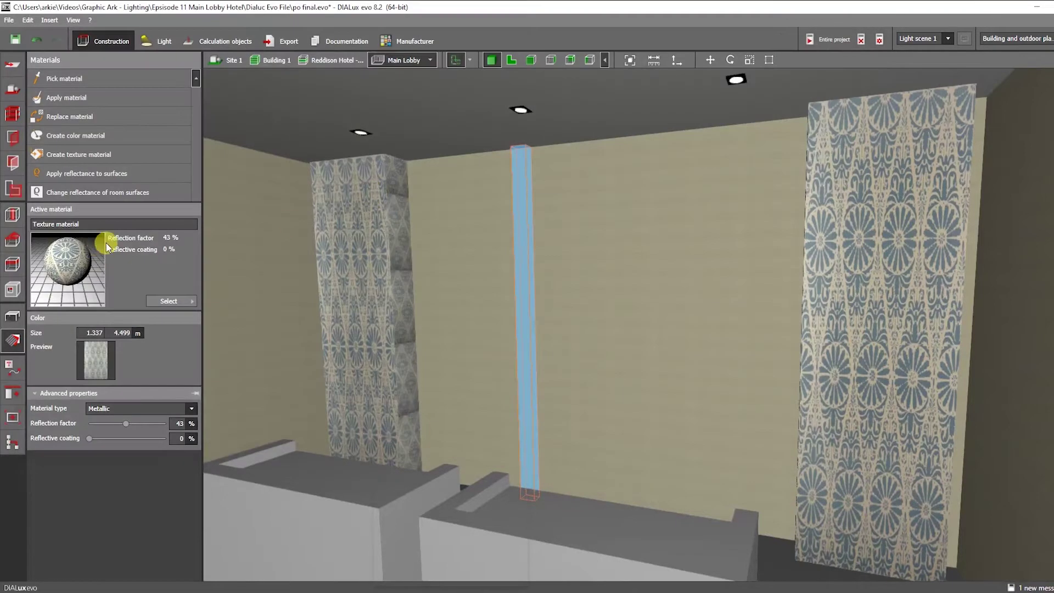
right_click_drag(548, 295, 578, 267)
left_click(572, 267)
- Stretch the wood texture vertically to cover the full height of the narrow strip
middle_click_drag(657, 253, 629, 269)
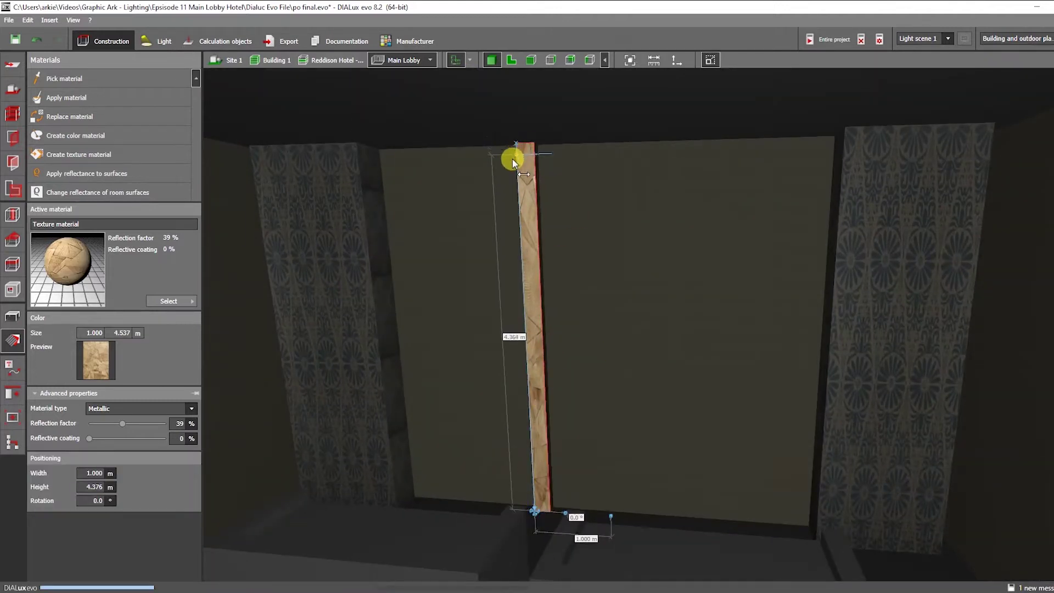
left_click_drag(521, 222, 522, 268)
left_click(625, 301)
mouse_move(625, 301)
right_mouse_down()
mouse_move(655, 292)
mouse_move(642, 288)
right_mouse_up()
- Switch to plan view and move the left patterned panel flush against the reception's left side wall
left_click(12, 317)
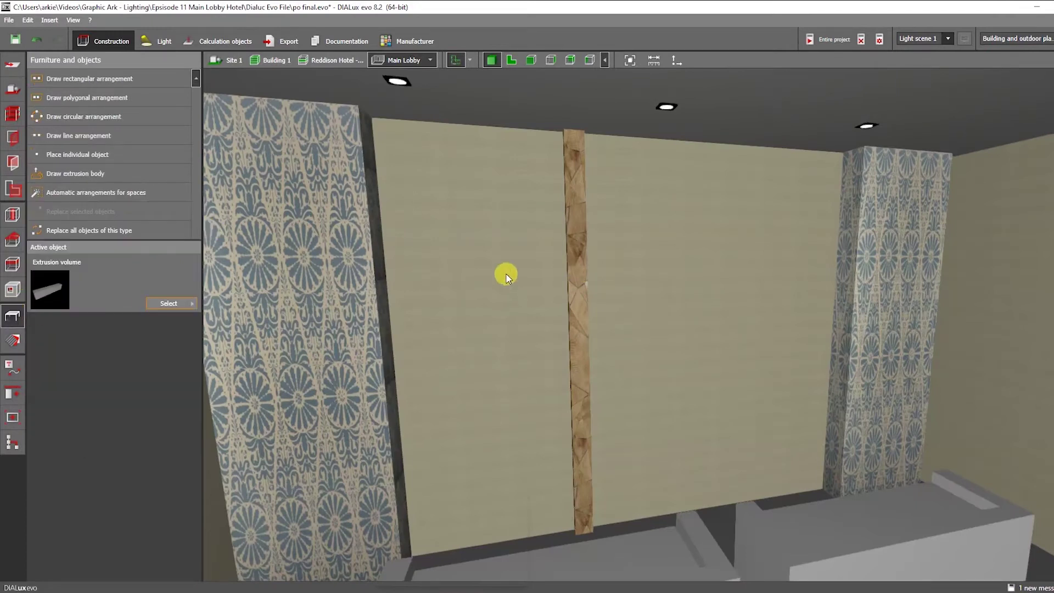
left_click(578, 280)
key("F3")
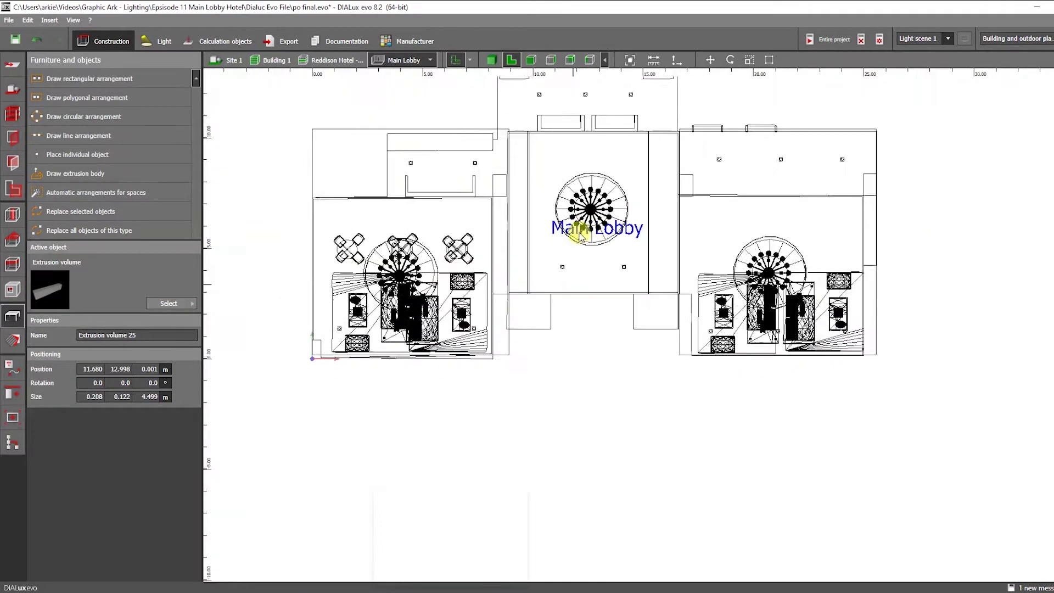
scroll(567, 195, "up", 5)
left_click(497, 198)
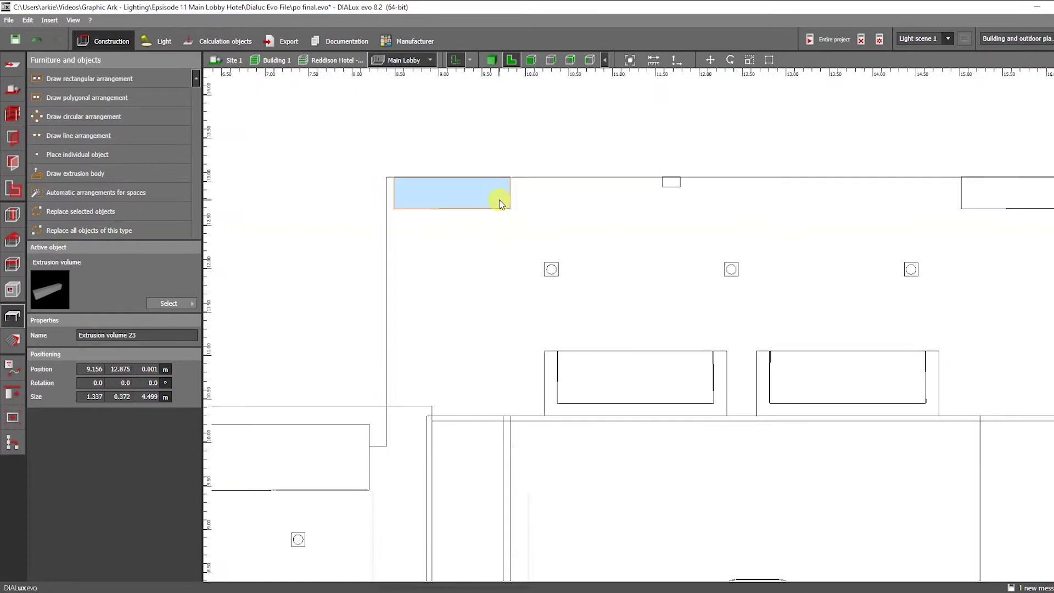
right_click(517, 204)
left_click(518, 198)
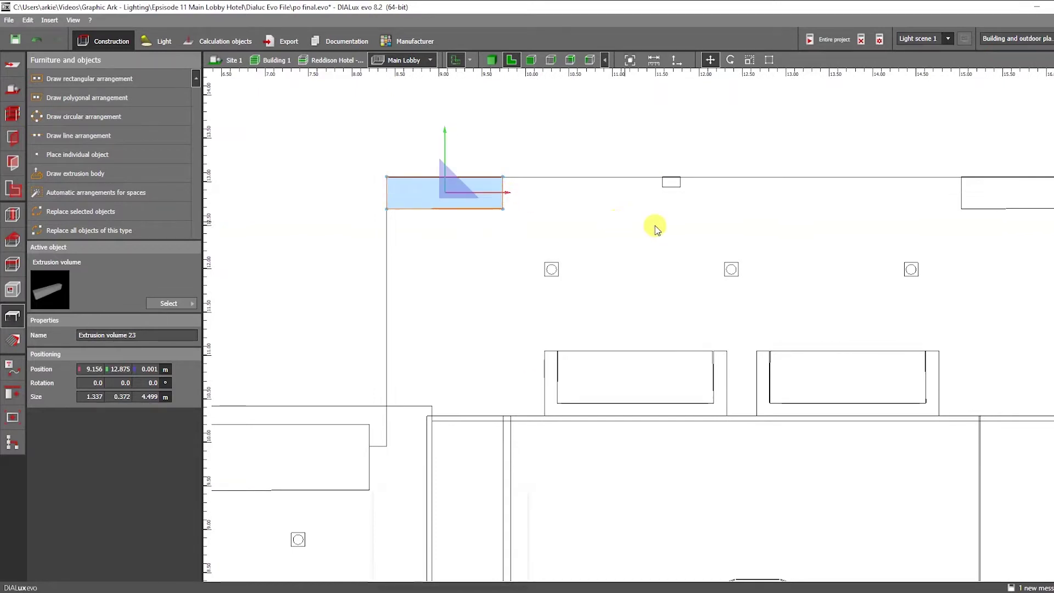
- Move the right patterned panel along X until it is flush with the reception's right side wall
middle_click_drag(655, 225, 540, 235)
left_click(888, 202)
right_click(887, 200)
left_click(915, 209)
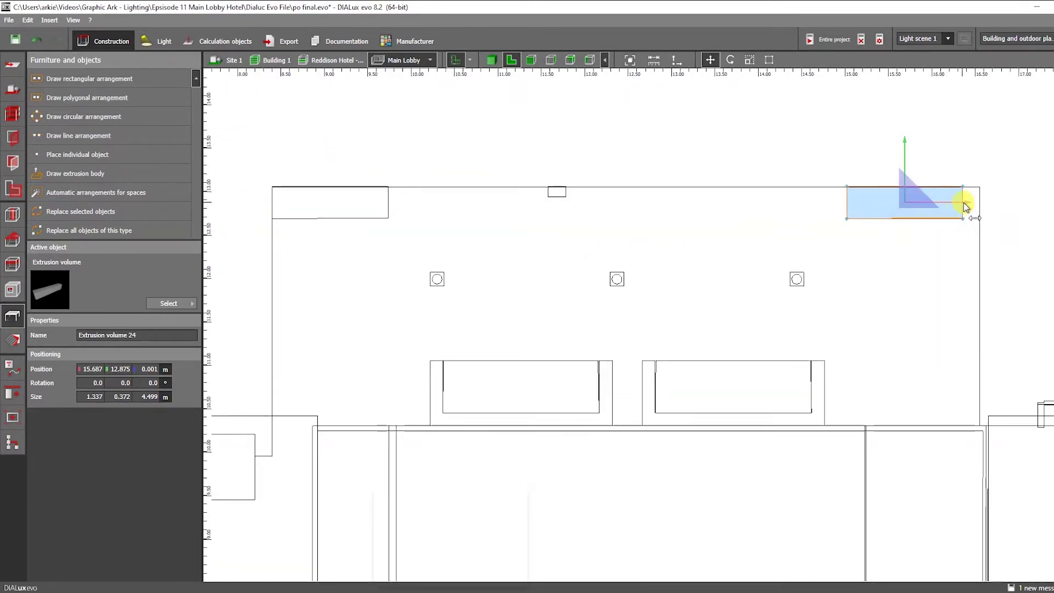
left_click_drag(963, 202, 980, 202)
- Move the wood strip beside the left panel to about X 9.87 m, Y 12.80 m and return to the 3D view
left_click(556, 192)
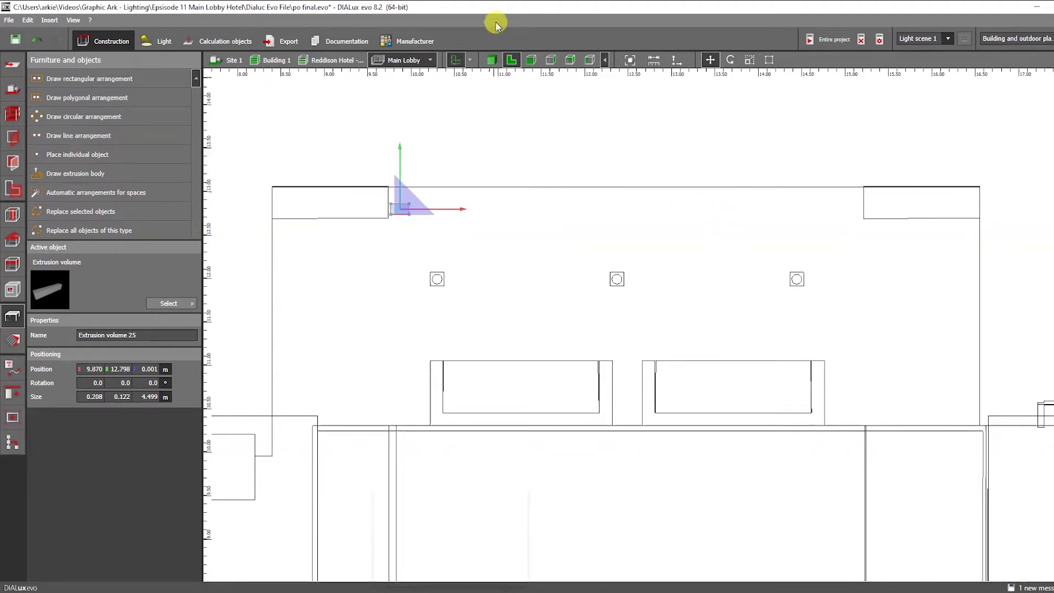
left_click(491, 60)
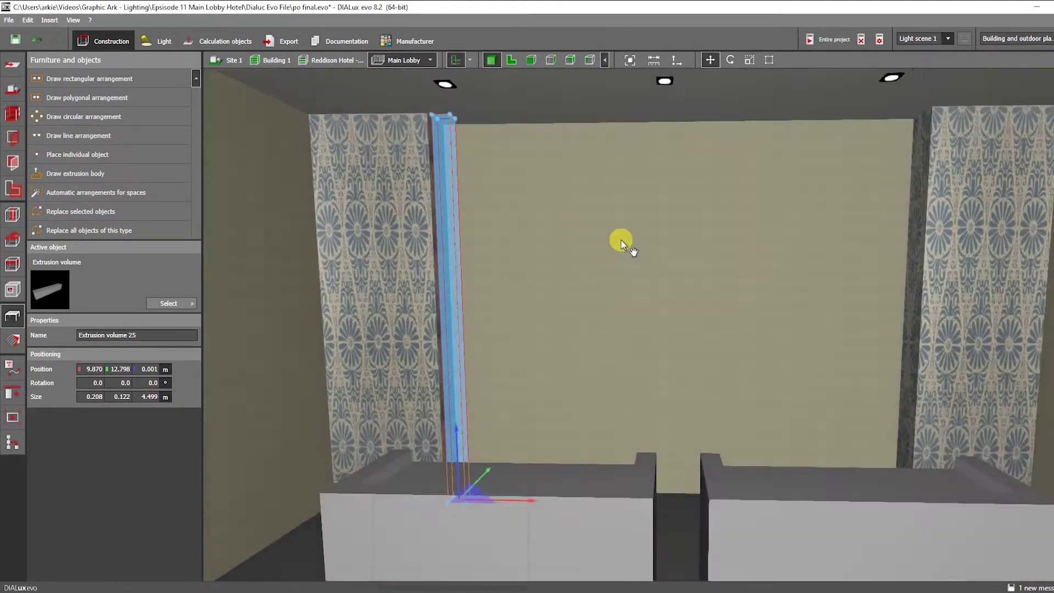
right_click_drag(621, 239, 621, 237)
- Rotate the wood strip 15° about its Y axis so it leans away from the left panel
middle_click_drag(621, 237, 571, 261)
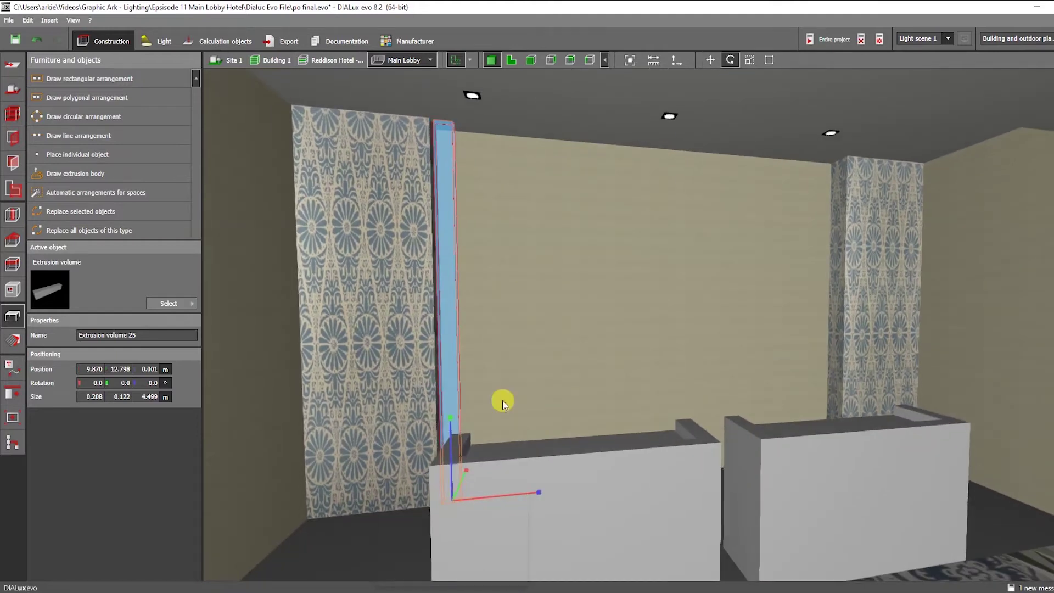
middle_click_drag(498, 453, 513, 407)
left_click_drag(462, 437, 476, 416)
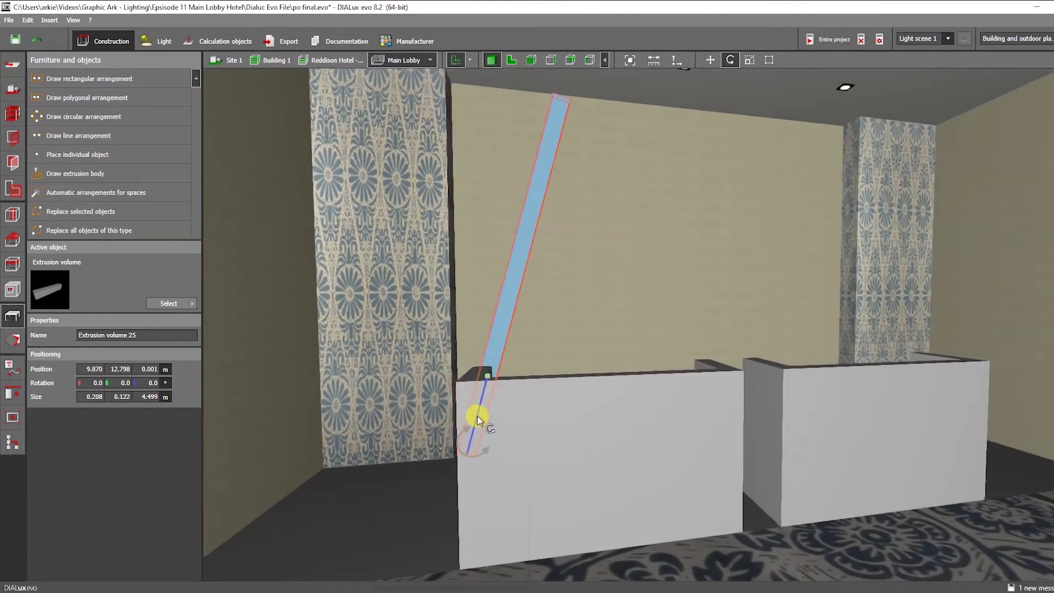
key("Escape")
- Shift the tilted wood strip slightly towards the back wall to about Y 12.804 m
right_click_drag(585, 382, 546, 374)
scroll(501, 308, "up", 3)
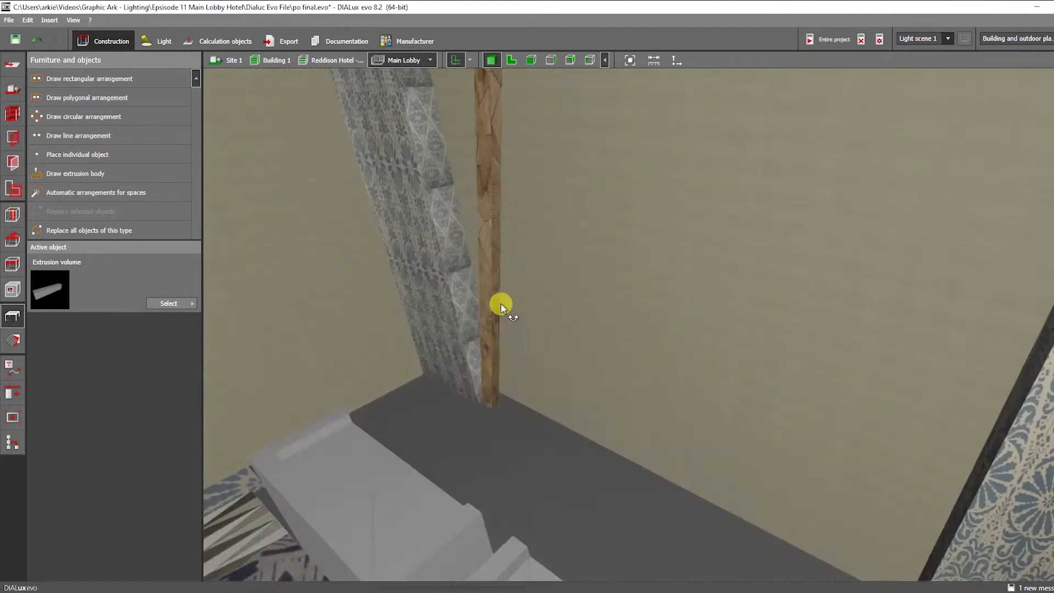
right_click_drag(501, 308, 566, 260)
left_click_drag(565, 259, 516, 276)
left_click(516, 276)
right_click(516, 277)
left_click(538, 286)
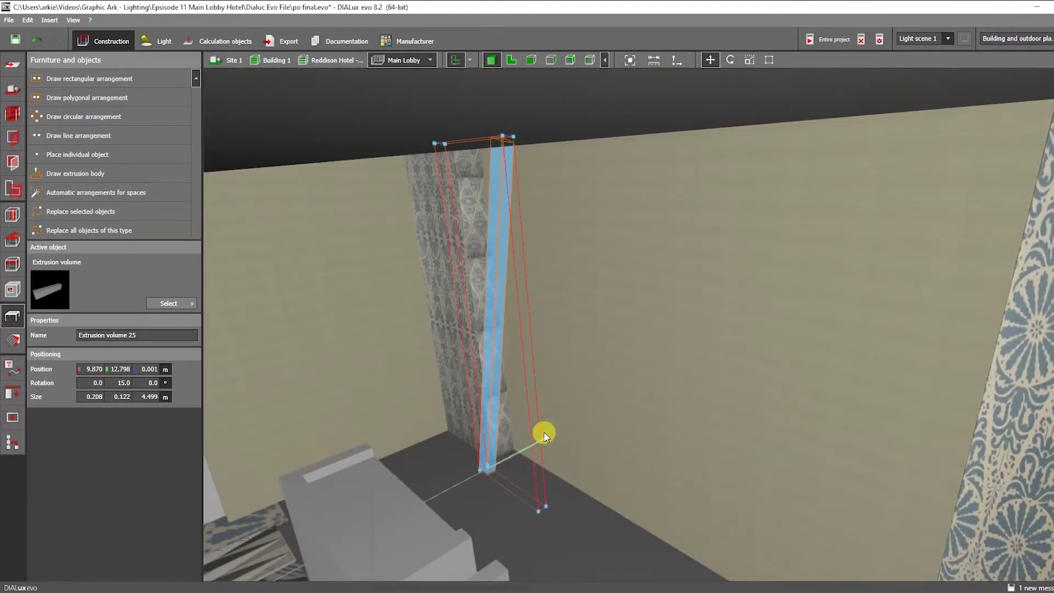
left_click(554, 427)
left_click_drag(546, 433, 670, 451)
- Lengthen the tilted wood strip to about 4.72 m so its upper end reaches the ceiling
left_click(592, 286)
right_click(593, 287)
left_click(616, 308)
left_click_drag(658, 299, 601, 108)
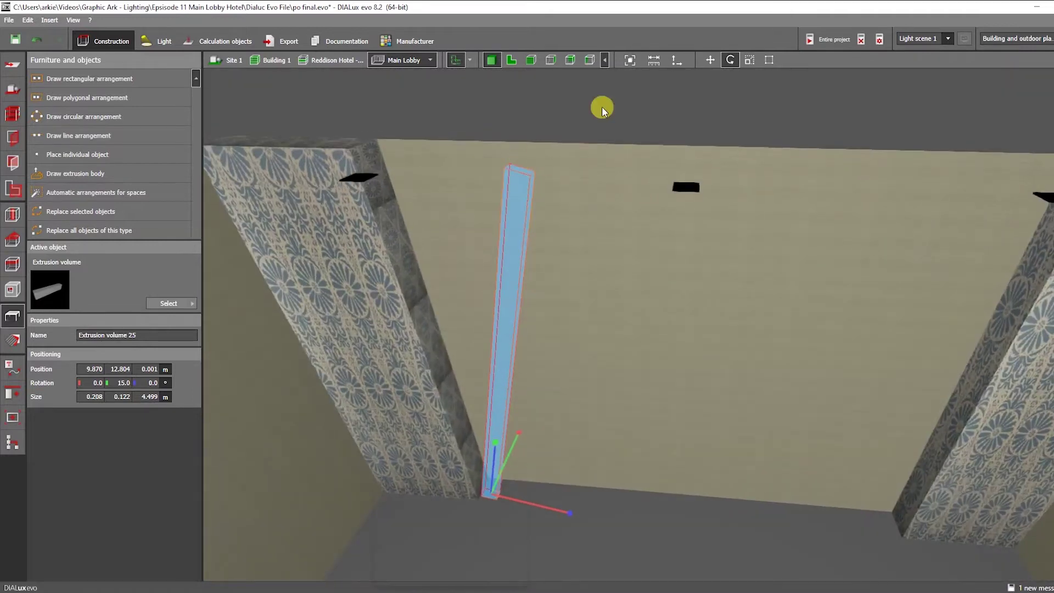
left_click_drag(538, 129, 531, 123)
left_click(623, 226)
- Move the tilted wood strip along X towards the left panel to about X 9.74 m
left_click_drag(623, 226, 526, 257)
left_click(540, 232)
right_click(528, 260)
left_click(541, 266)
left_click_drag(541, 510, 532, 506)
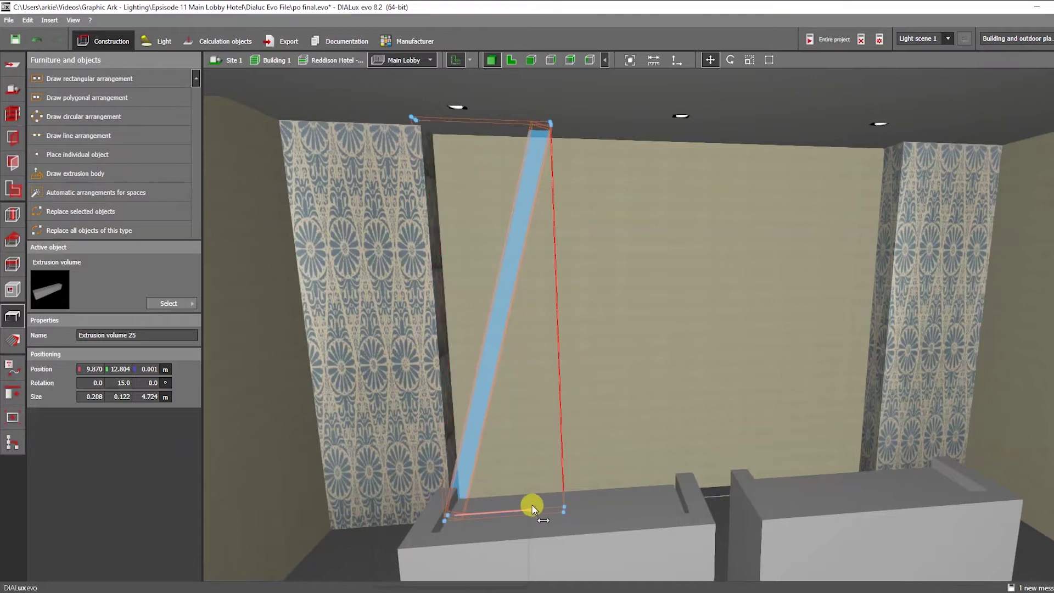
key("Escape")
middle_click_drag(527, 498, 568, 432)
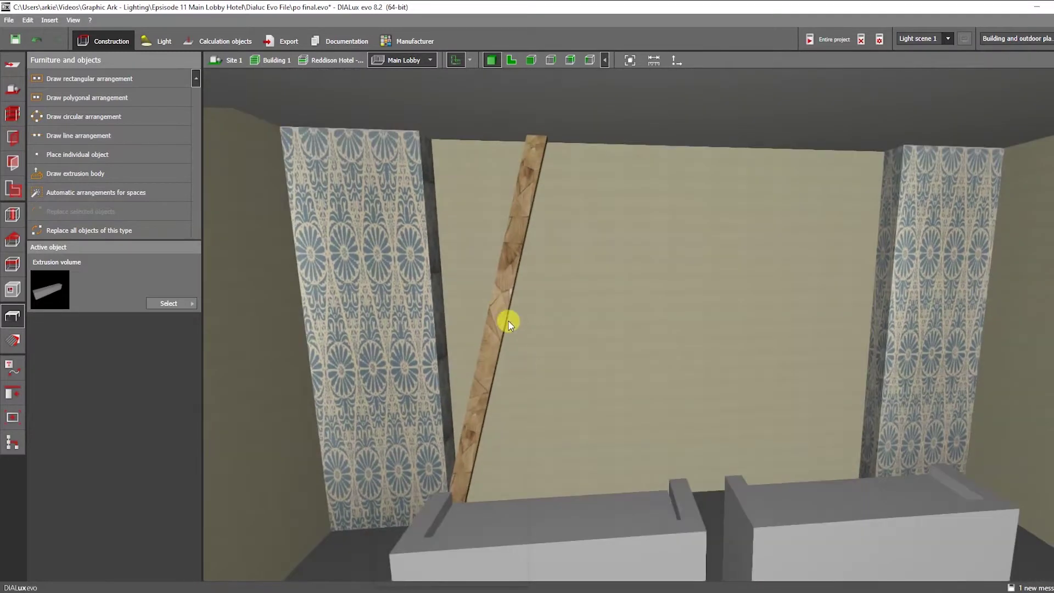
- Make three copies of the tilted wood strip and space them evenly along X across the back wall
left_click(490, 315)
key("ctrl+c")
key("ctrl+v")
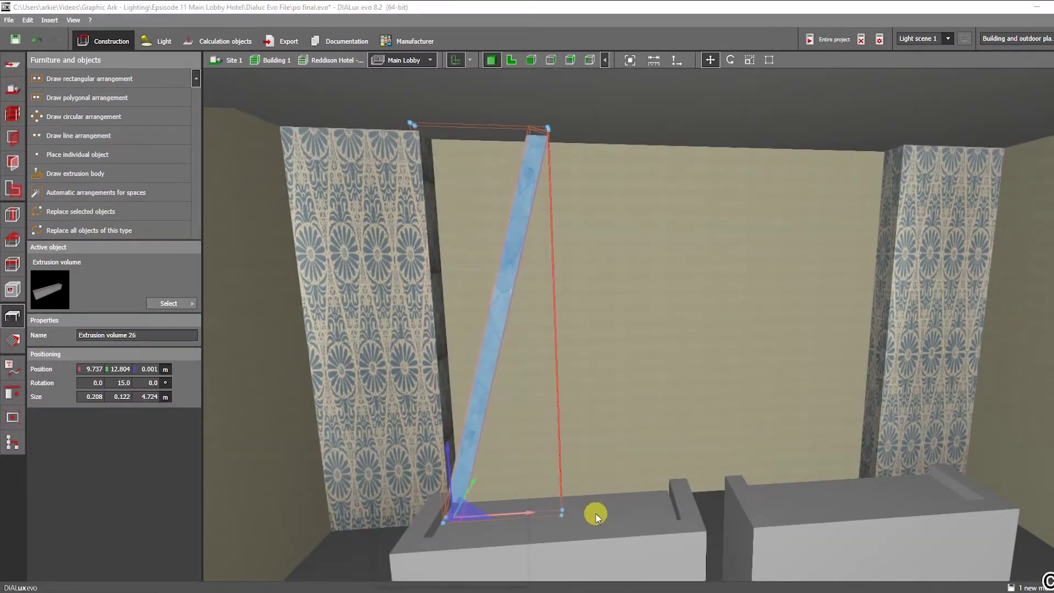
middle_click_drag(565, 506, 611, 500)
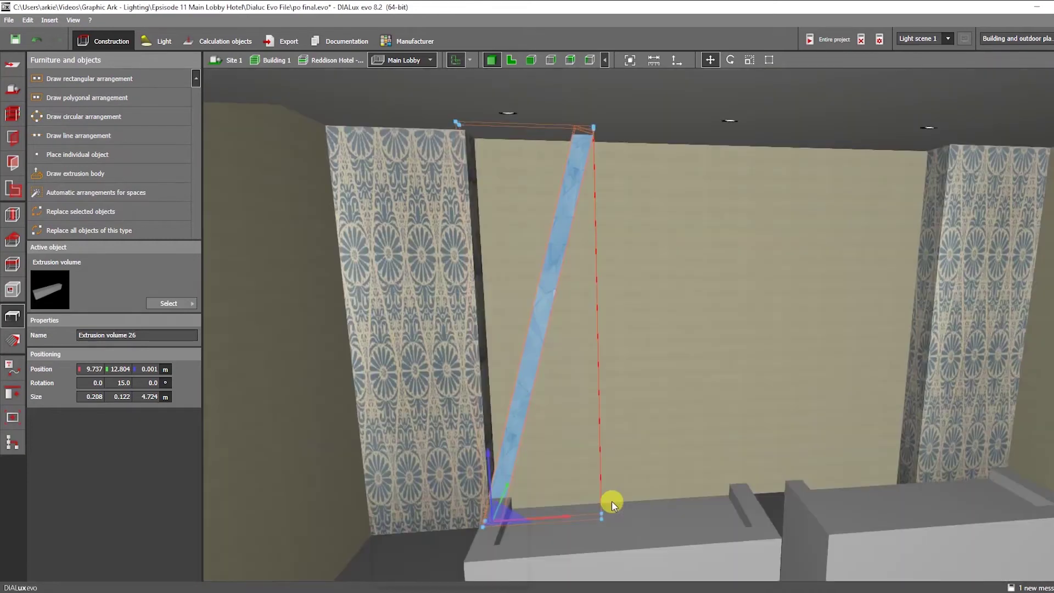
left_click_drag(588, 516, 827, 506)
key("Escape")
key("ctrl+v")
key("ctrl+v")
key("Escape")
right_click_drag(884, 411, 769, 332)
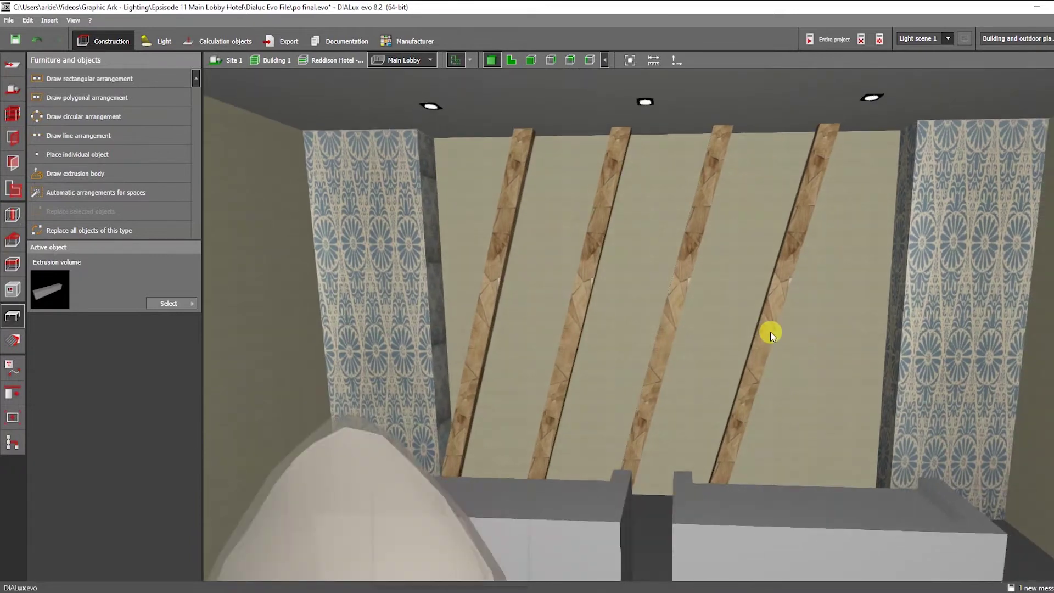
- Copy the fourth tilted strip and place the copy beside the right patterned panel at about X 14.16 m
left_click(769, 331)
key("ctrl+c")
key("ctrl+v")
left_click_drag(772, 504, 871, 491)
key("Escape")
right_click_drag(871, 492, 857, 446)
left_click(872, 288)
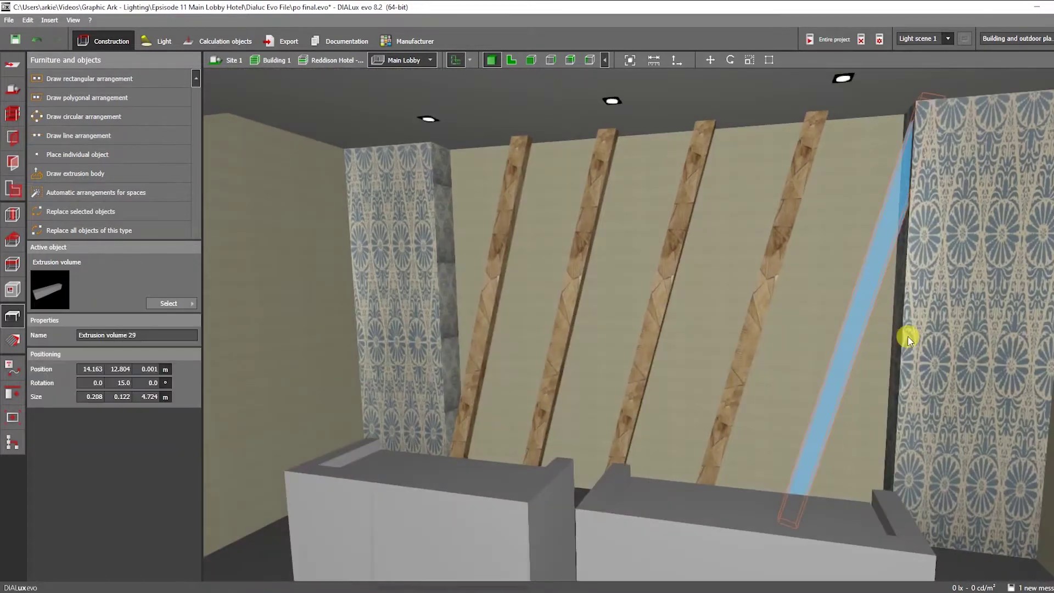
- Copy the rightmost tilted strip and move the copy along X to about 10.22 m, between the first two strips
right_click_drag(906, 336, 923, 319)
key("ctrl+c")
key("ctrl+v")
left_click_drag(863, 512, 546, 452)
scroll(854, 164, "down", 2)
middle_click_drag(680, 335, 755, 207)
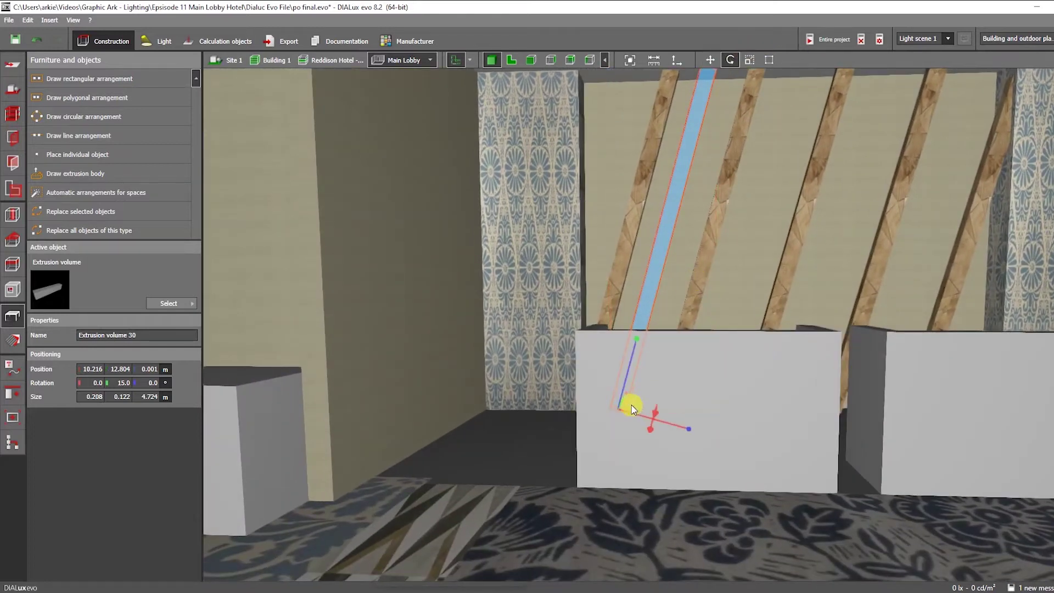
- Rotate the copied strip to -30° about its Y axis and shift it along X to about 12.07 m, crossing the other strips
left_click_drag(625, 399, 615, 387)
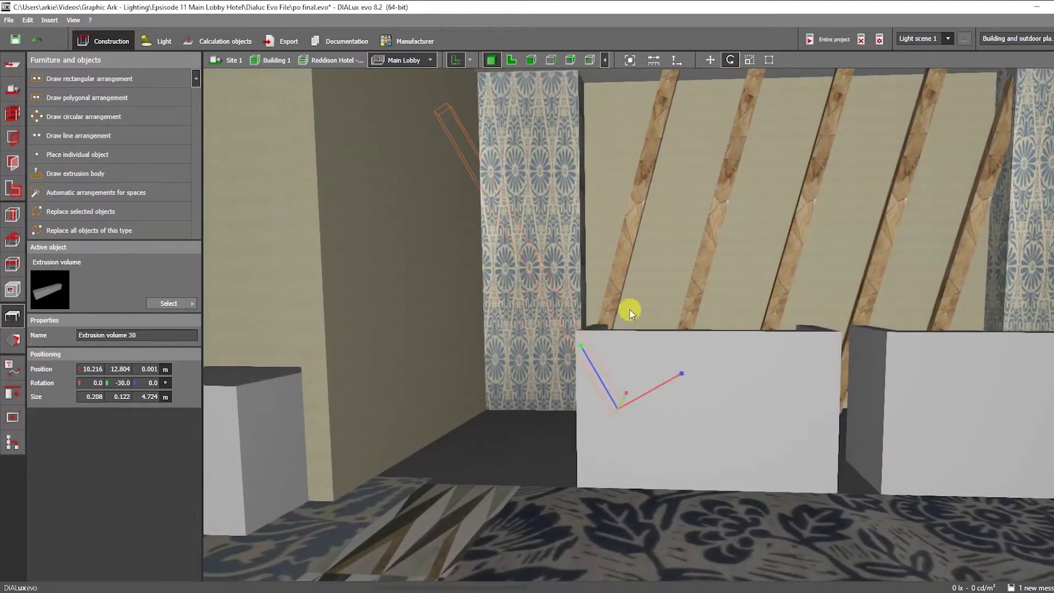
left_click_drag(692, 410, 820, 423)
left_click(771, 315)
right_click_drag(765, 313, 633, 349)
- Copy the opposite-leaning strip and place the copy along X at about 13.12 m
left_click(636, 356)
key("ctrl+c")
key("ctrl+v")
left_click_drag(791, 473, 851, 465)
- Lengthen the second opposite-leaning strip to about 5.32 m so its upper end reaches the ceiling
mouse_move(664, 253)
right_mouse_down()
mouse_move(808, 252)
mouse_move(677, 237)
right_mouse_up()
right_click(664, 233)
left_click(651, 230)
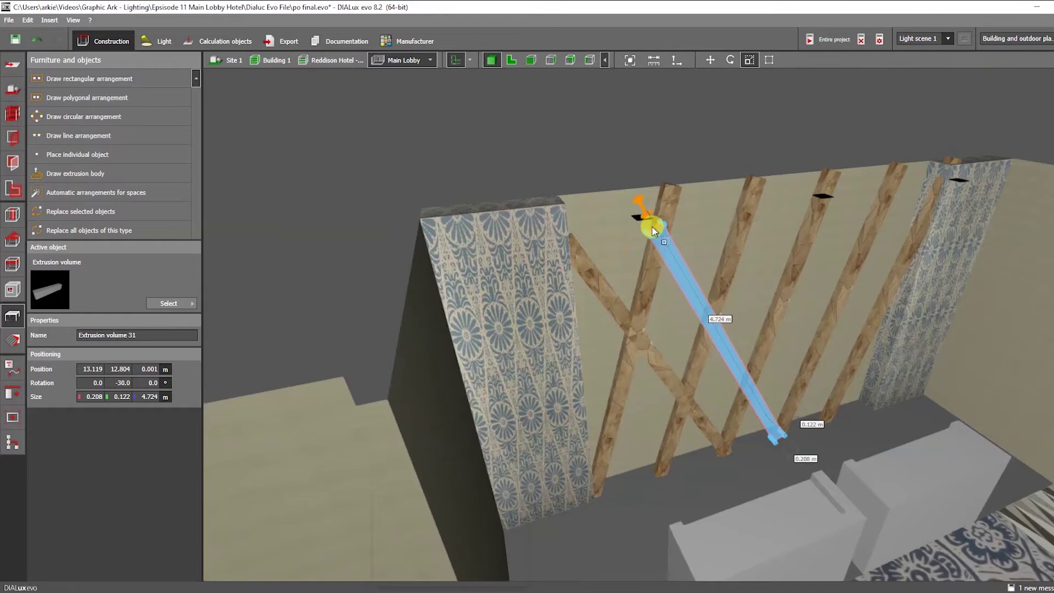
left_click(812, 292)
right_click_drag(812, 292, 707, 249)
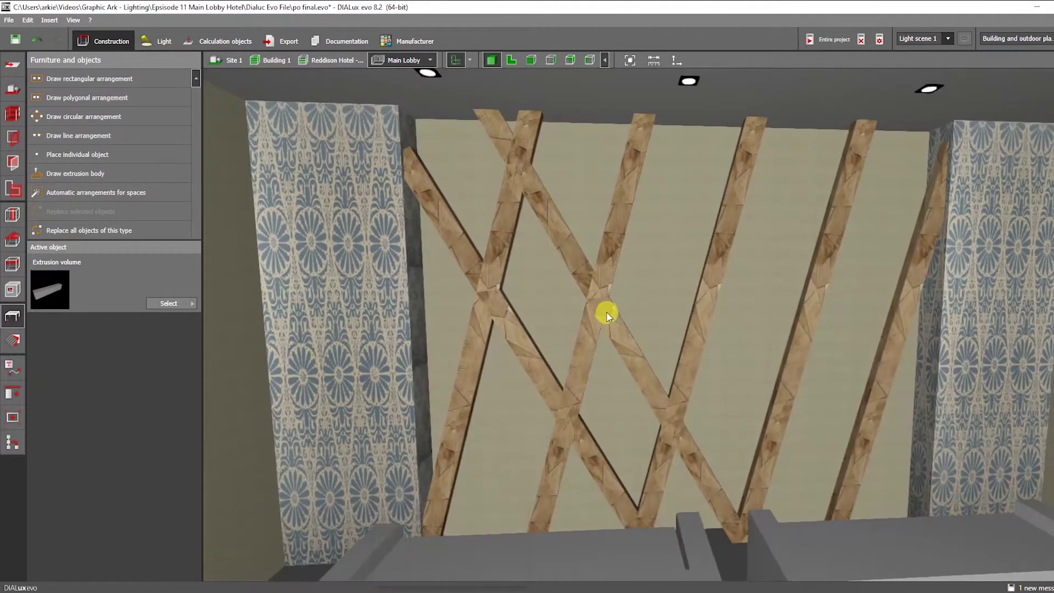
- Make two more copies of the lengthened opposite-leaning strip towards the right panel, the first at about X 14.40 m
left_click(607, 311)
middle_click_drag(668, 322, 657, 324)
scroll(666, 317, "down", 1)
key("ctrl+c")
key("ctrl+v")
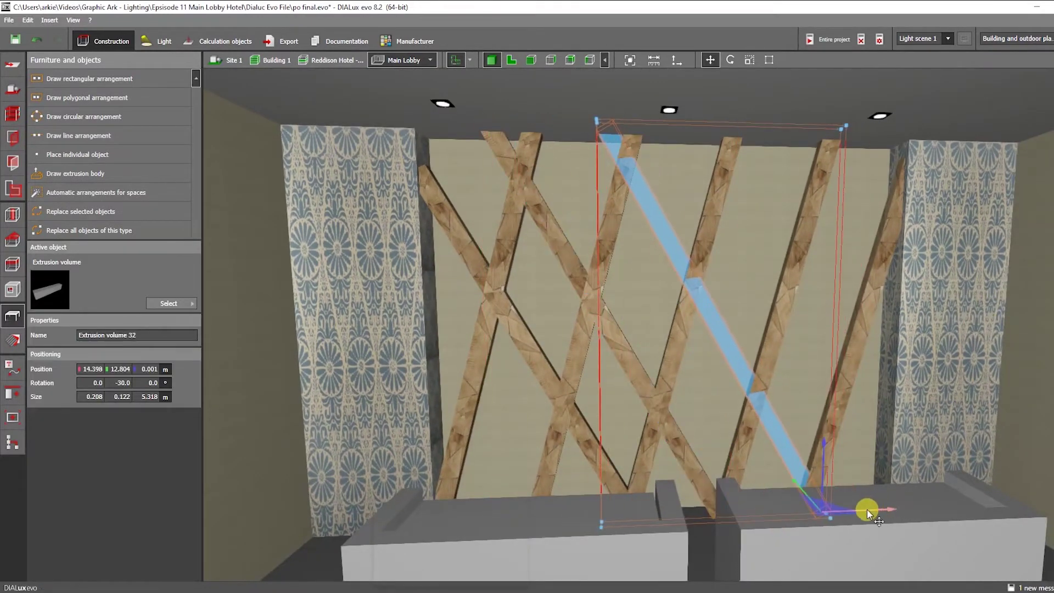
left_click(865, 508)
left_click_drag(864, 508, 983, 505)
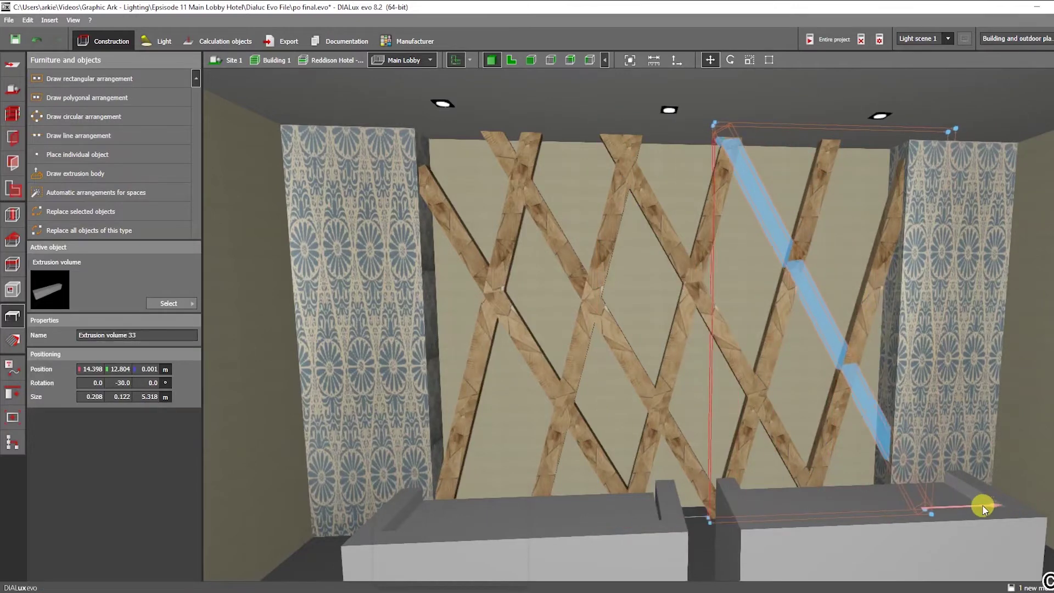
left_click(950, 459)
scroll(898, 430, "down", 3)
- Lengthen the leftmost opposite-leaning strip upwards until its upper end meets the left panel near the ceiling
right_click_drag(898, 430, 598, 287)
scroll(706, 340, "up", 3)
scroll(600, 284, "up", 3)
right_click_drag(584, 251, 596, 279)
left_click(596, 279)
right_click(608, 305)
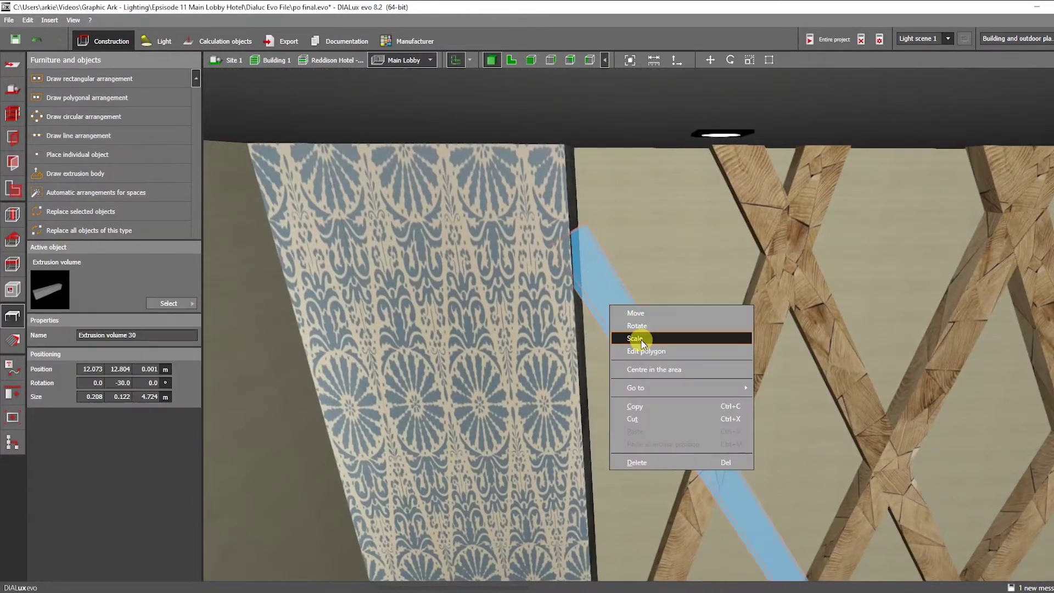
left_click(635, 336)
right_click_drag(588, 238, 659, 242)
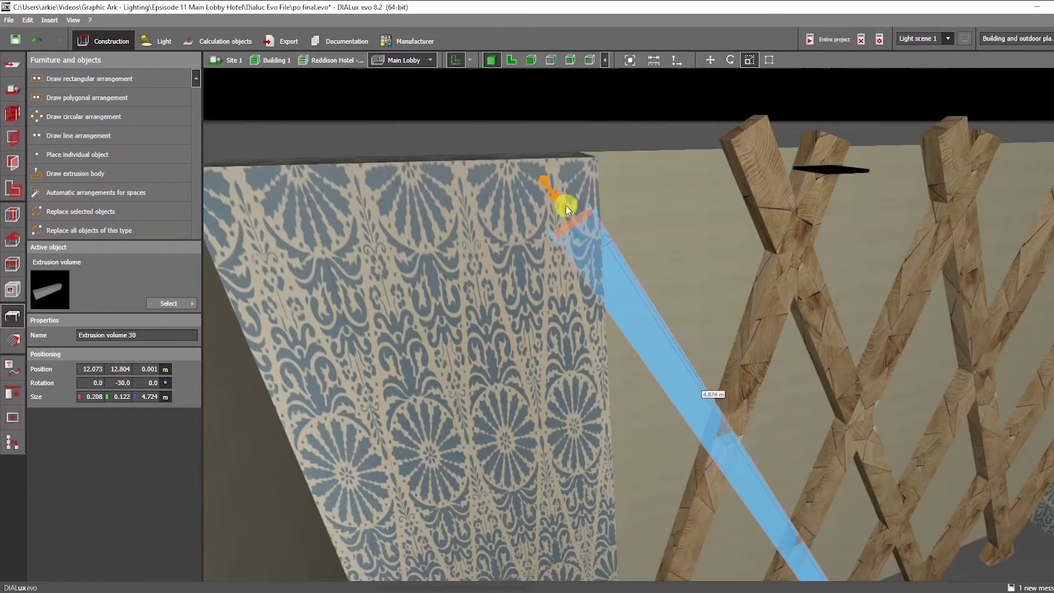
left_click(746, 288)
scroll(746, 288, "down", 3)
- Copy the left patterned panel and move the copy along X to about 10.37 m
right_click_drag(821, 313, 545, 287)
left_click(462, 295)
key("ctrl+c")
key("ctrl+v")
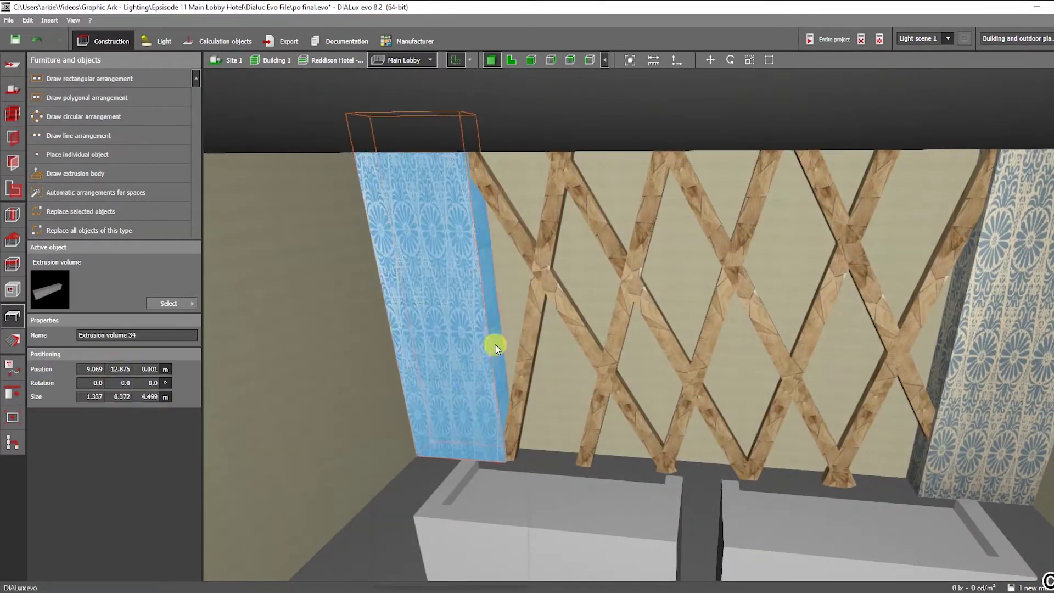
scroll(502, 446, "down", 1)
left_click_drag(533, 455, 616, 449)
right_click_drag(616, 449, 642, 391)
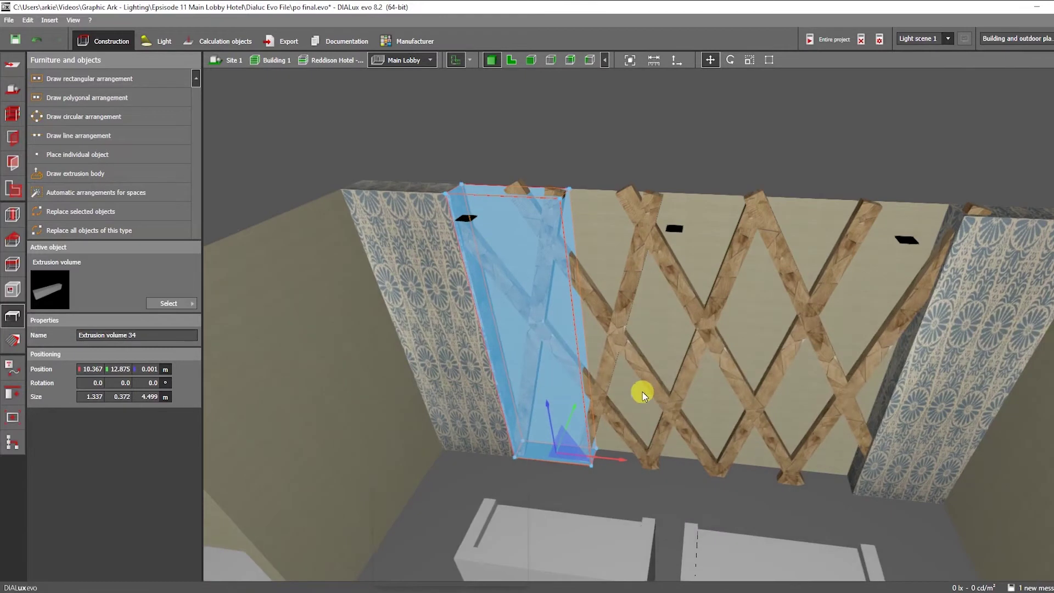
- Scale the copied panel down to a low base block about 0.277 m high and 0.172 m deep
right_click(518, 192)
left_click(541, 226)
left_click_drag(511, 196, 574, 443)
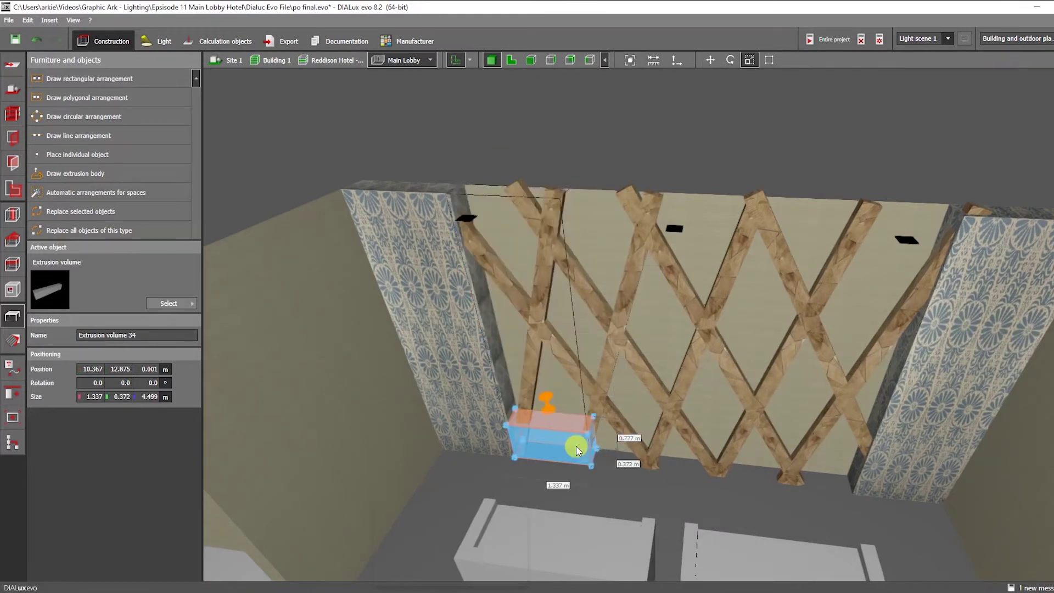
left_click_drag(607, 453, 811, 462)
key("ctrl+z")
scroll(726, 439, "down", 1)
right_click_drag(727, 439, 595, 423)
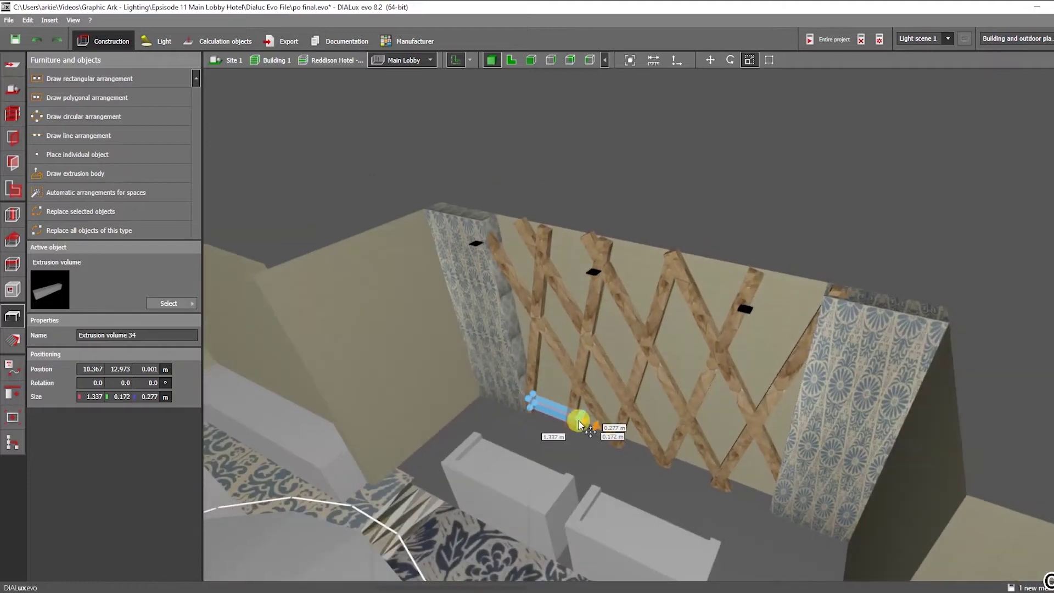
key("Escape")
- Apply the strips' wood texture material to the low base block beneath the lattice
right_click_drag(763, 486, 712, 426)
left_click_drag(713, 428, 653, 461)
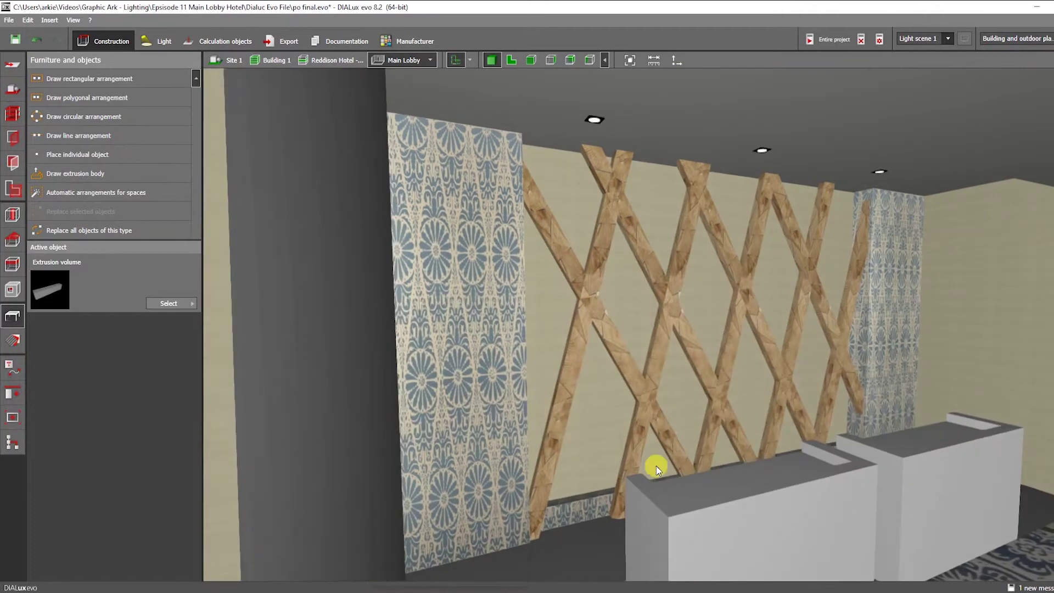
left_click(12, 341)
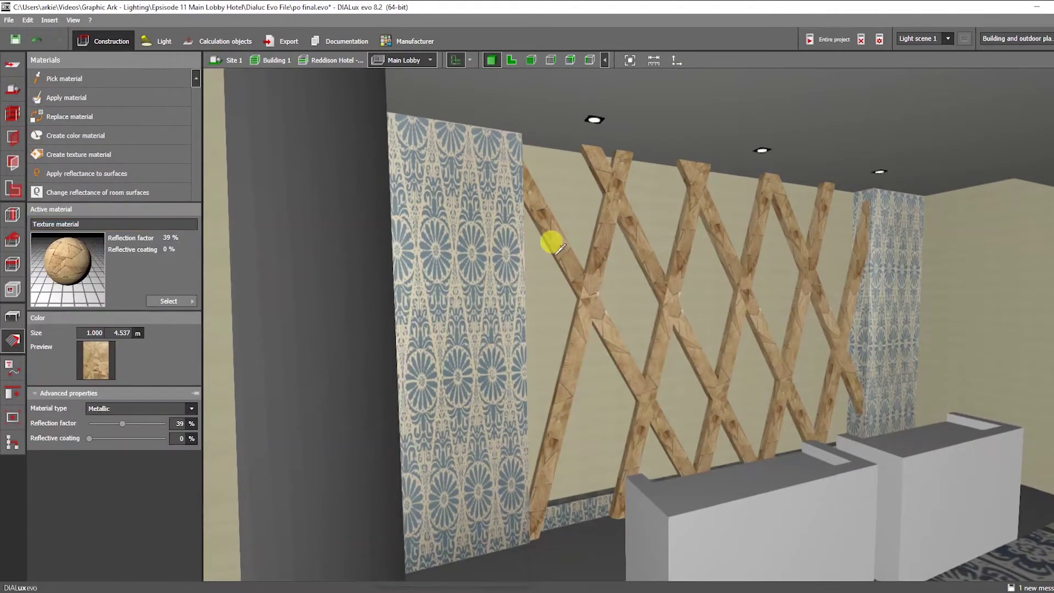
left_click_drag(584, 502, 595, 441)
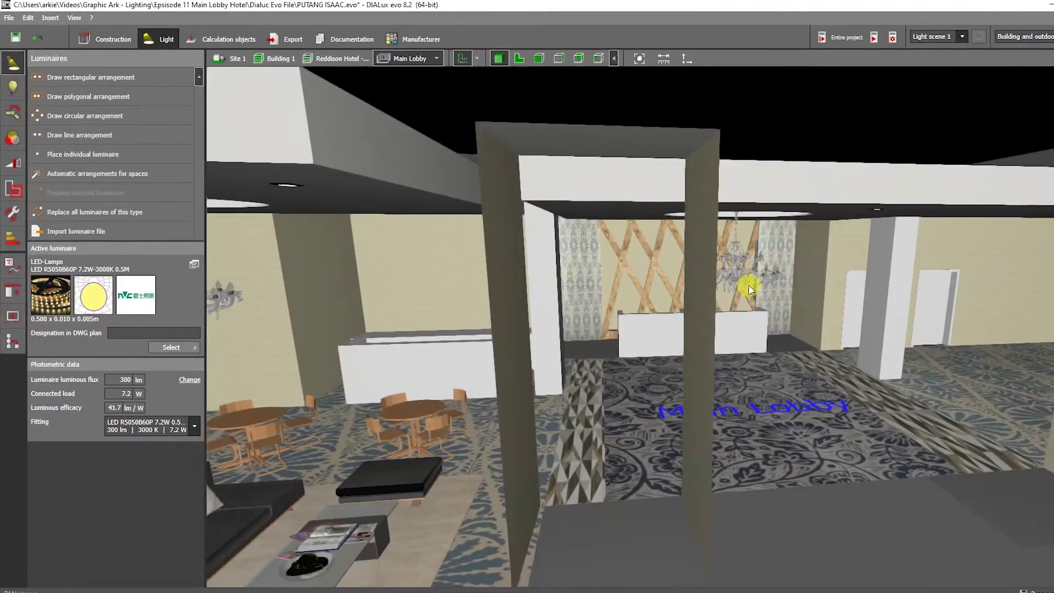
- Copy the wood base beam and raise the copy to the ceiling at about Z 4.22 m
scroll(758, 285, "up", 3)
left_click_drag(758, 284, 686, 421)
scroll(692, 345, "up", 3)
left_click(665, 371)
key("ctrl+c")
key("ctrl+v")
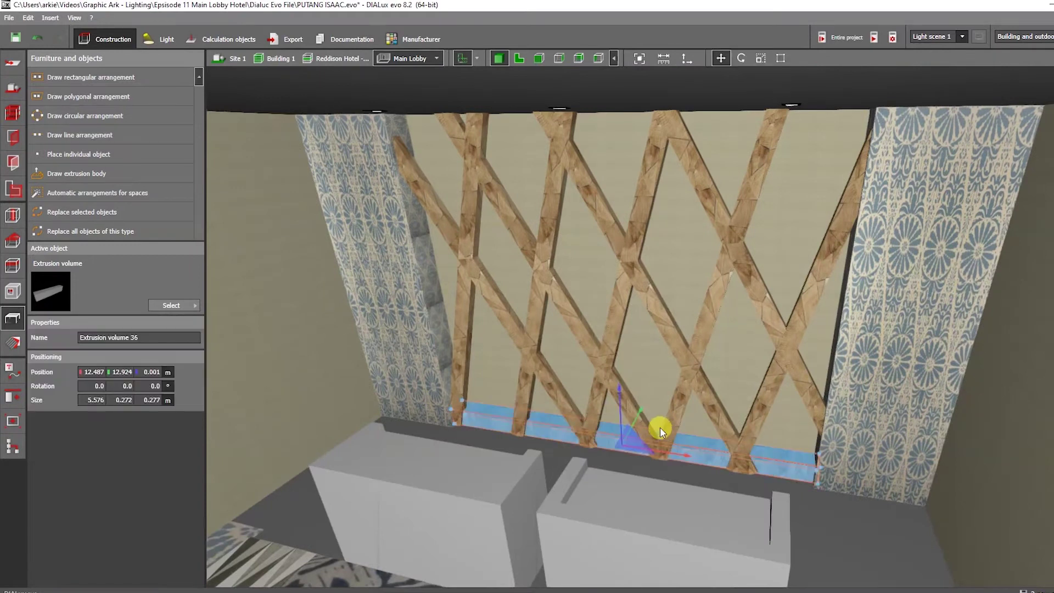
left_click_drag(618, 393, 690, 117)
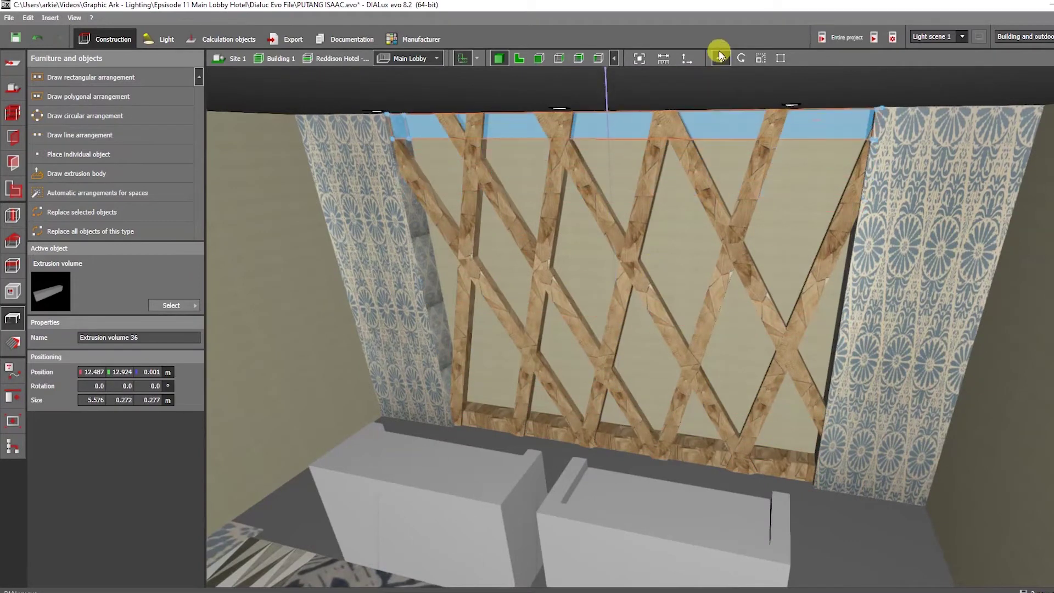
left_click(731, 156)
- Draw a line arrangement of the NVC LED strip luminaires along the upper wood beam, about 5.47 m long
right_click_drag(726, 199, 748, 173)
scroll(687, 125, "up", 3)
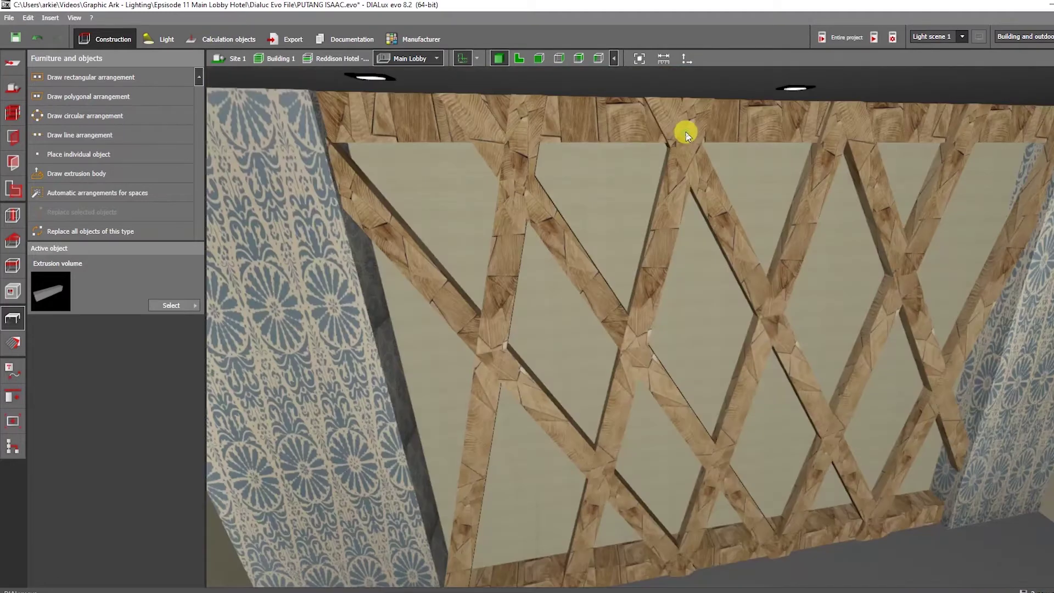
left_click(623, 134)
left_click(605, 134)
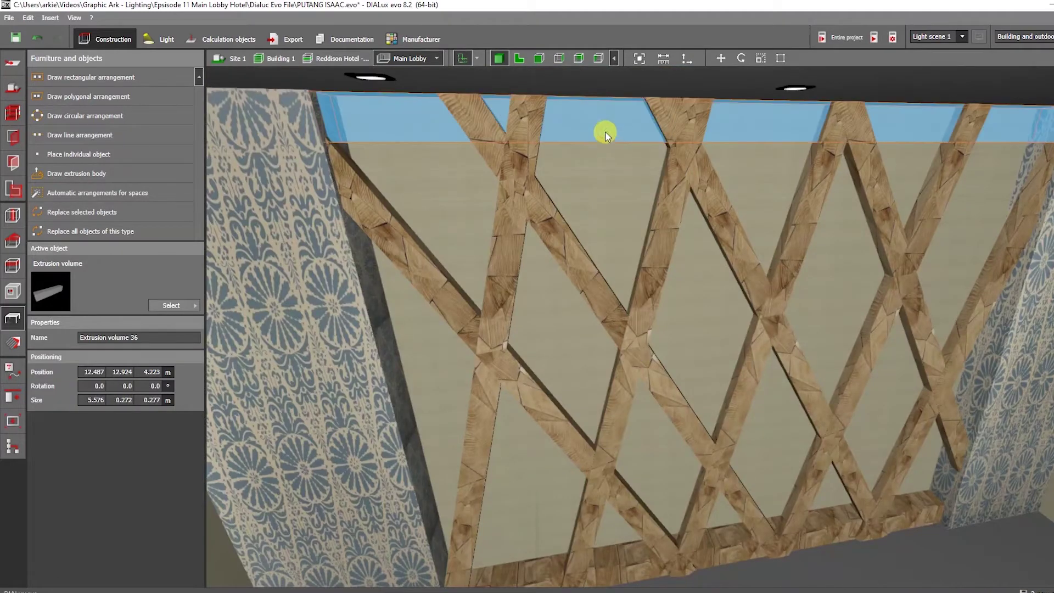
left_click(520, 58)
left_click(162, 42)
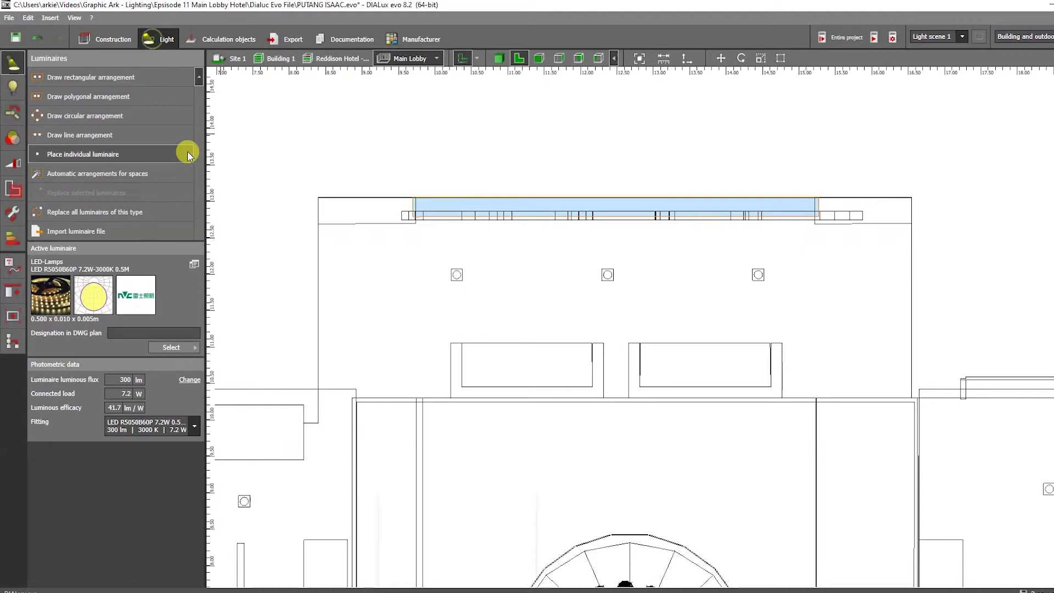
left_click(86, 141)
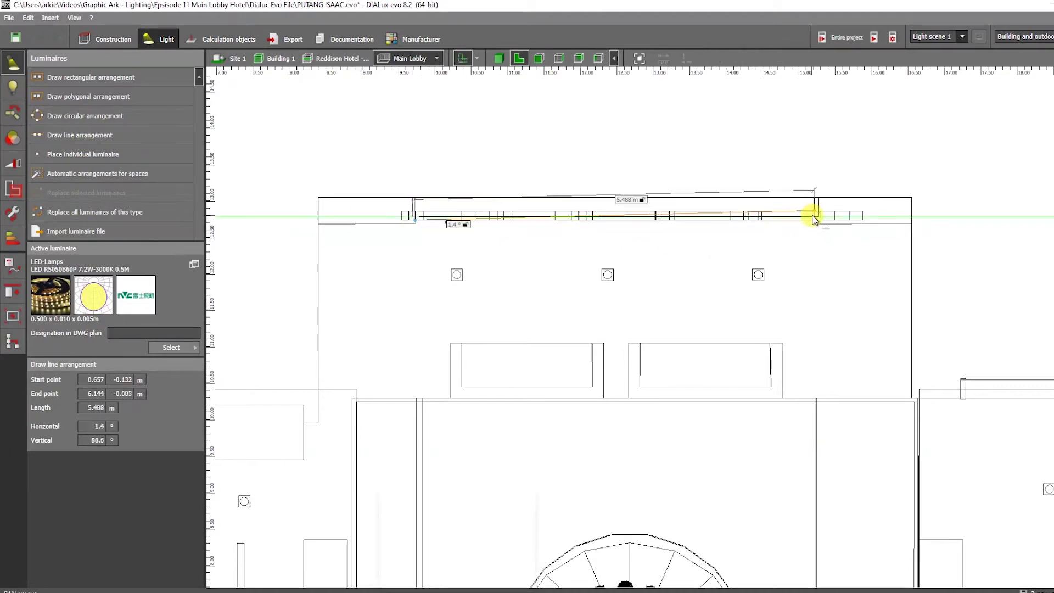
left_click(781, 223)
- Set the quantity of luminaires in the LED line arrangement to 10
scroll(784, 226, "up", 1)
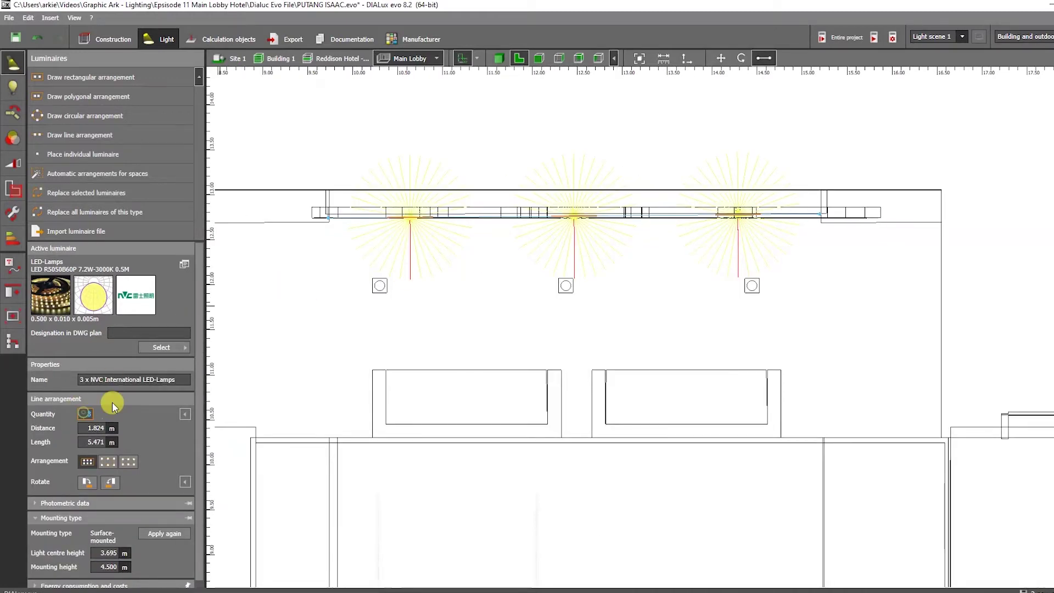
type("10")
left_click(528, 234)
scroll(528, 234, "down", 1)
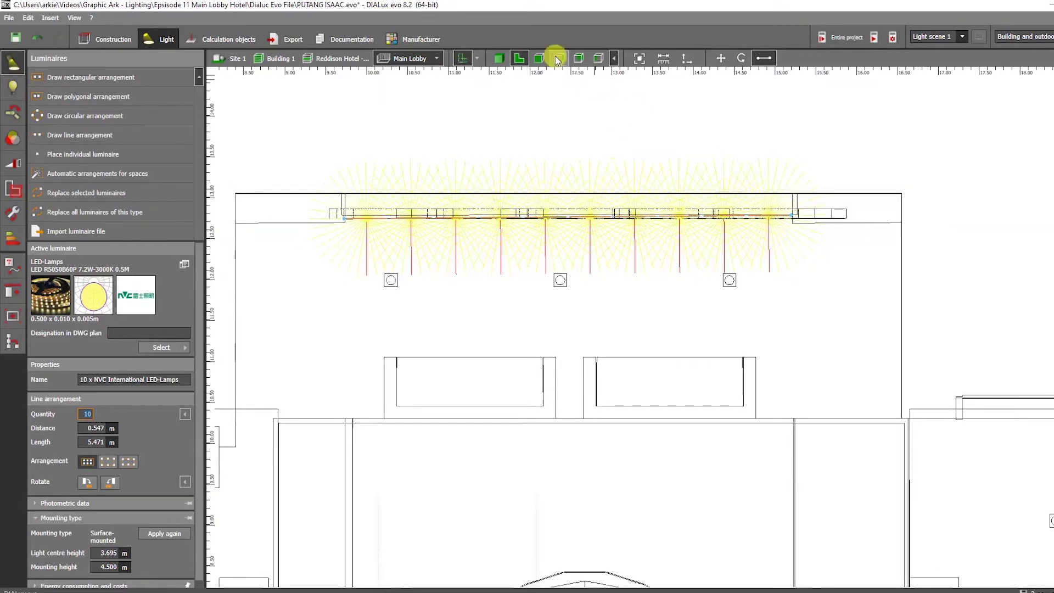
- Lower the LED line to the underside of the upper wood beam, at a mounting height of about 4.223 m
left_click(497, 59)
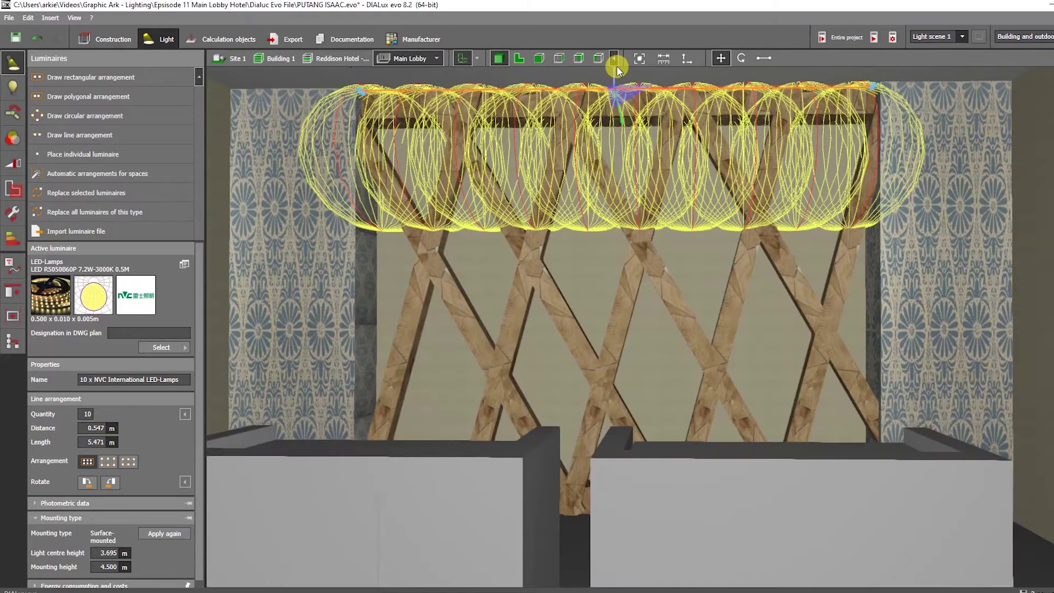
left_click_drag(616, 66, 620, 102)
left_click(687, 236)
right_click_drag(686, 236, 785, 131)
left_click(781, 110)
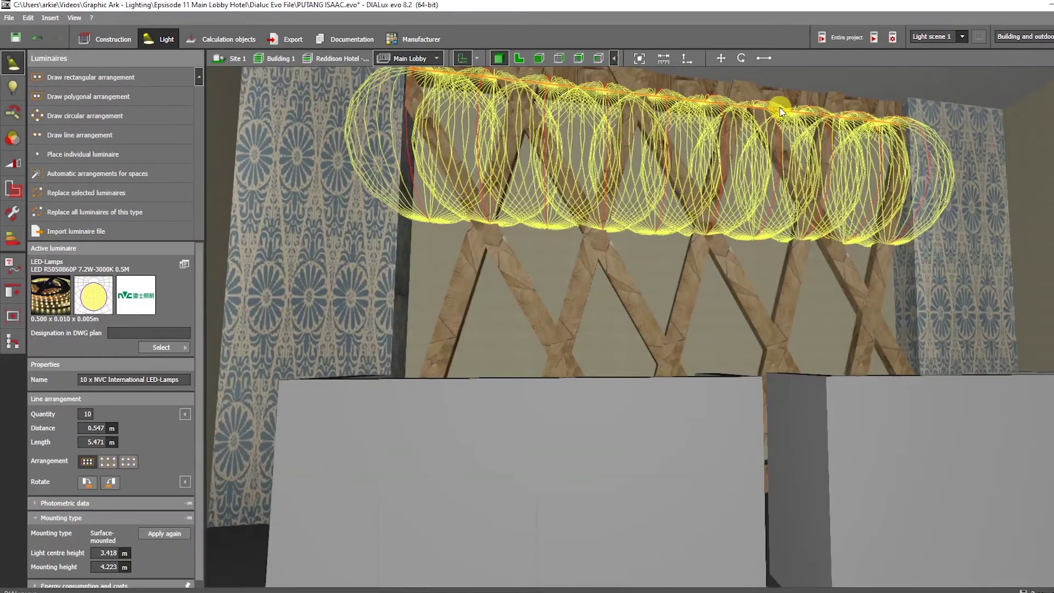
- Shift the LED line slightly along Y towards the back wall so it sits behind the crossed wood strips
left_click(518, 58)
scroll(601, 215, "up", 2)
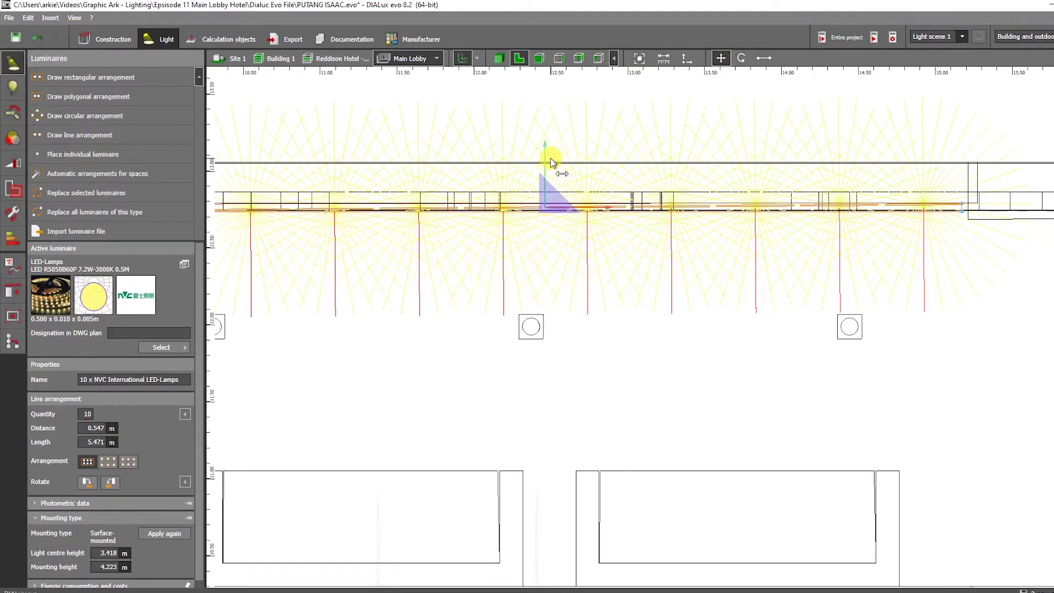
left_click_drag(551, 162, 554, 144)
left_click(495, 58)
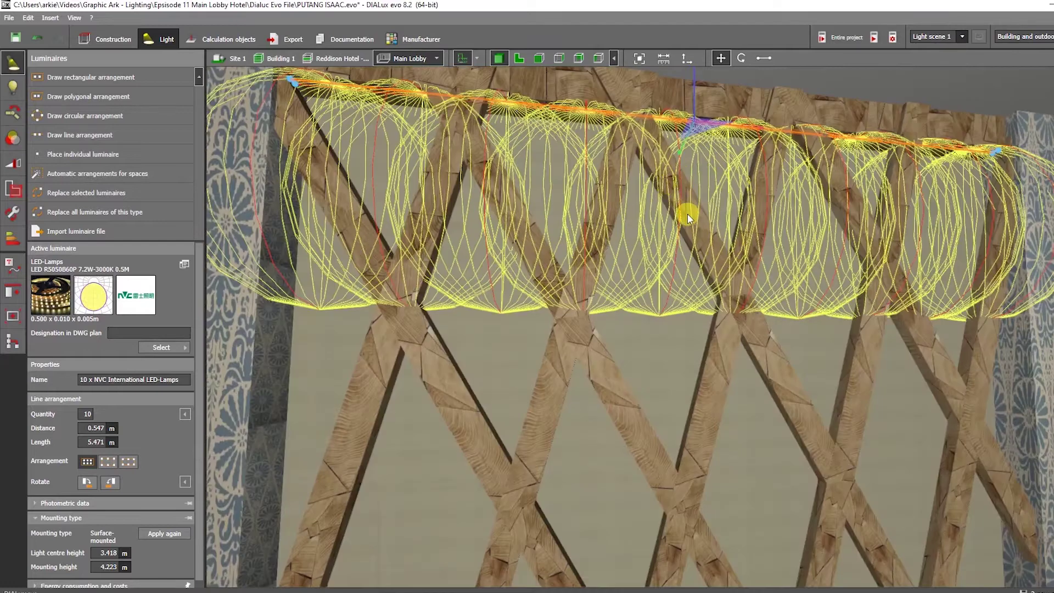
left_click_drag(687, 213, 614, 128)
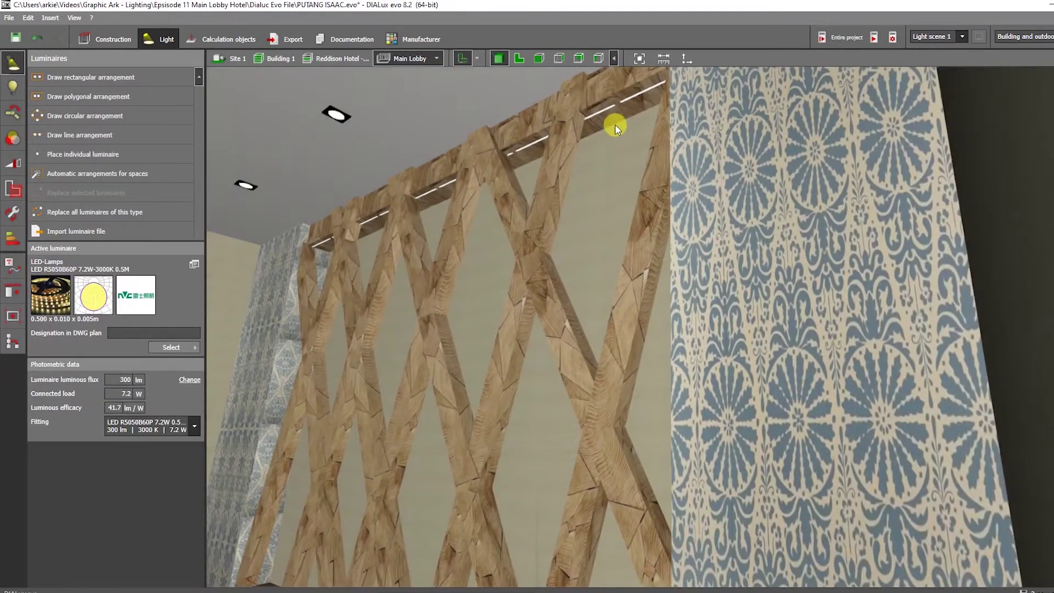
- Move the upper beam's LED line further along Y towards the back wall, clear of the wood lattice
left_click(608, 110)
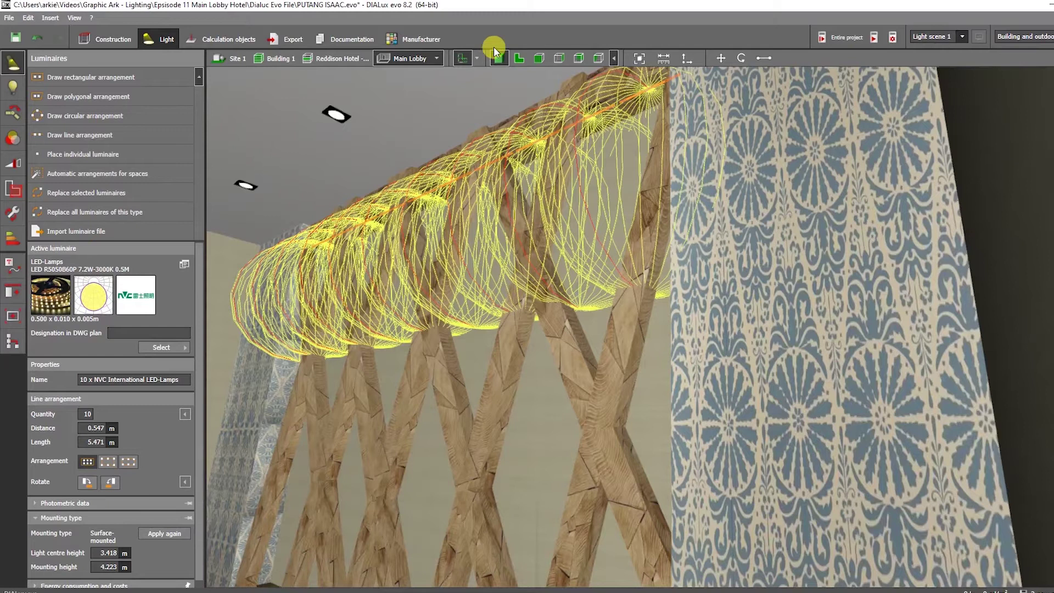
left_click(516, 56)
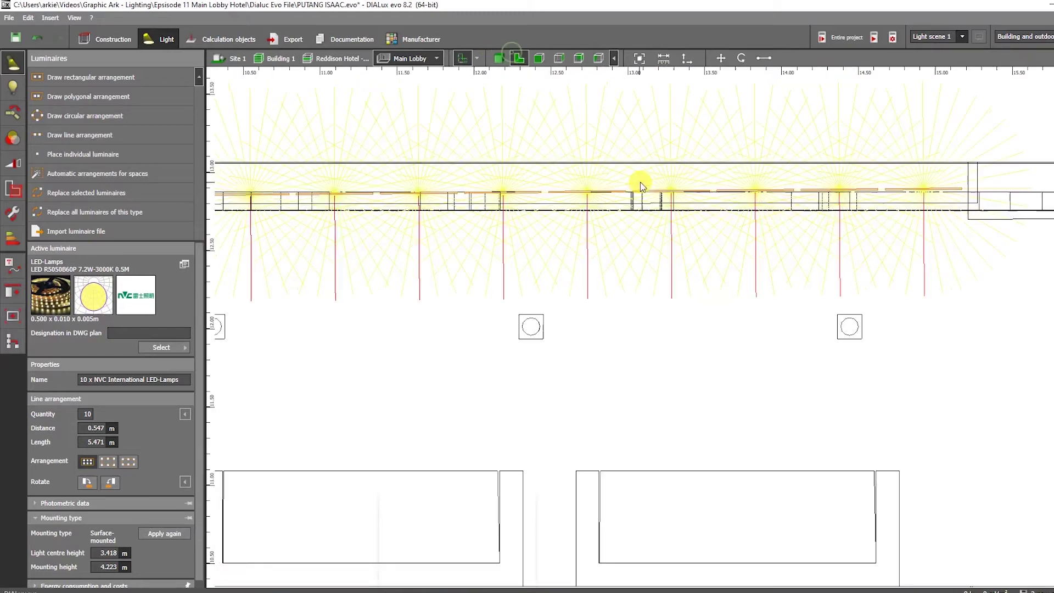
left_click(720, 58)
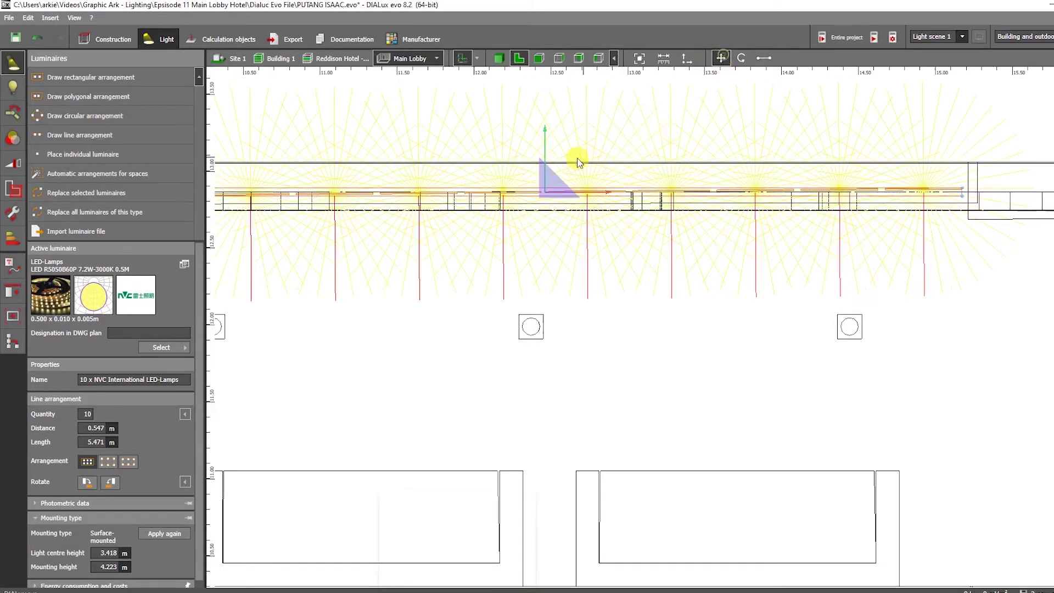
left_click(546, 130)
left_click(569, 199)
scroll(568, 199, "down", 1)
left_click(720, 59)
left_click_drag(678, 194, 677, 184)
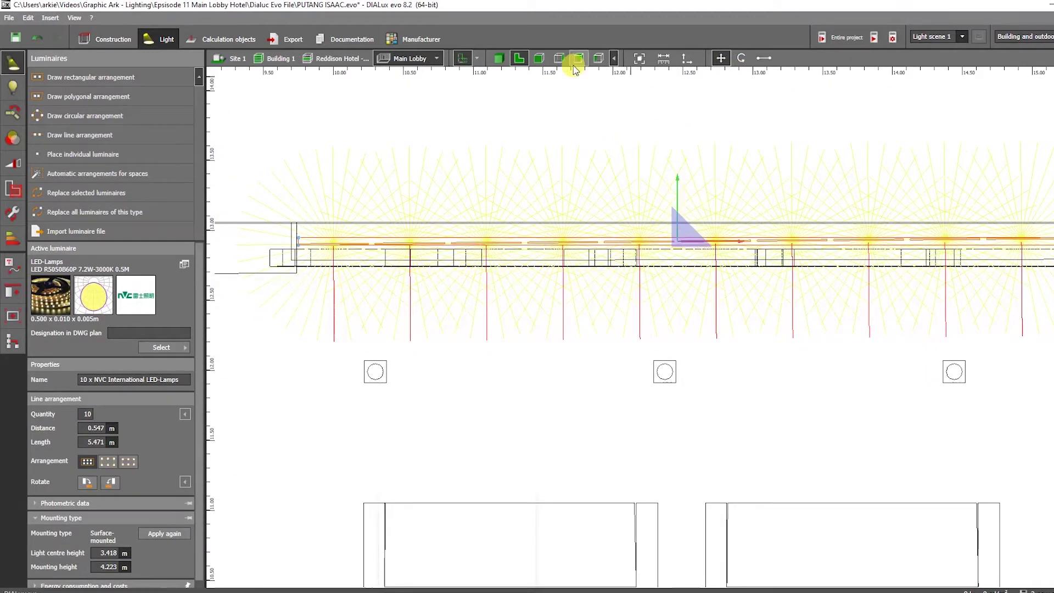
left_click(498, 59)
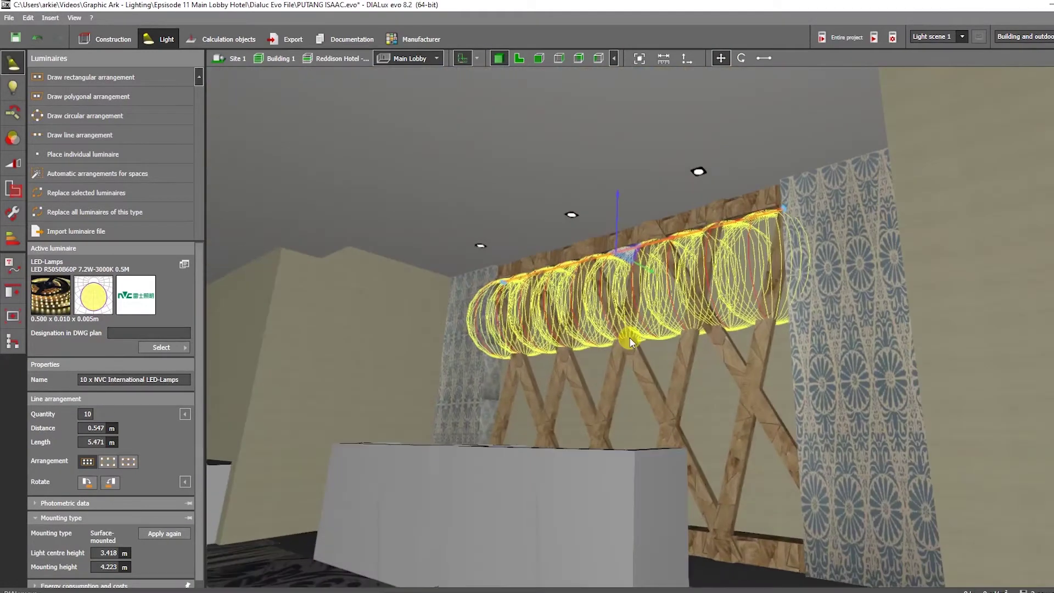
double_click(642, 342)
right_click_drag(643, 343, 685, 428)
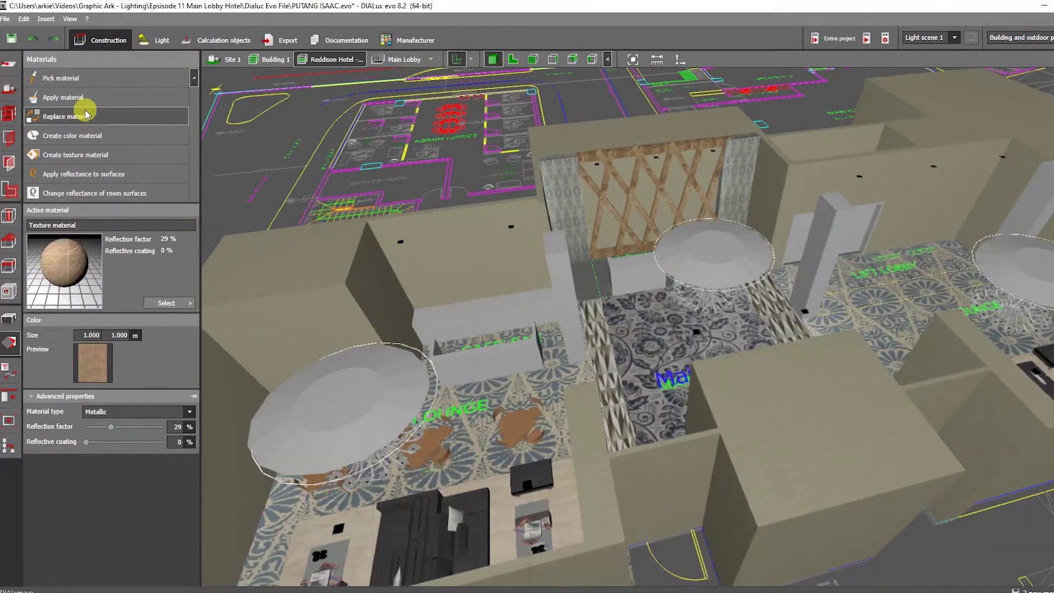
- Apply the active patterned wood texture to the lounge wall sections on both sides of the light column
left_click(77, 98)
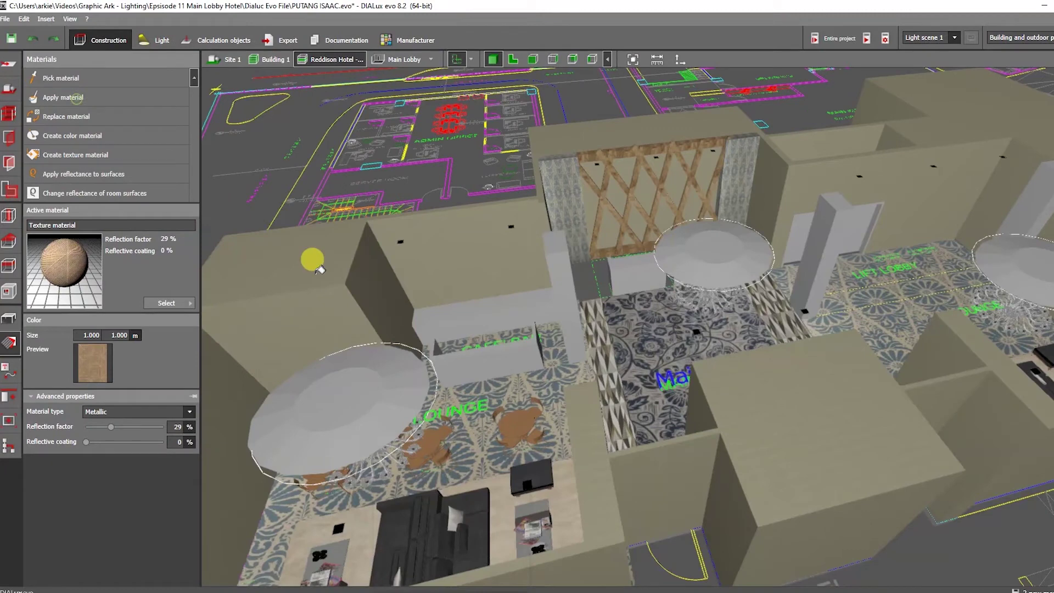
left_click(300, 298)
right_click_drag(453, 246, 400, 271)
middle_click_drag(400, 270, 555, 330)
left_click(76, 97)
left_click(310, 218)
mouse_move(412, 282)
right_mouse_down()
mouse_move(456, 262)
mouse_move(609, 249)
mouse_move(598, 299)
mouse_move(757, 266)
mouse_move(417, 181)
right_mouse_up()
left_click(60, 97)
left_click(379, 218)
middle_click_drag(380, 218, 372, 338)
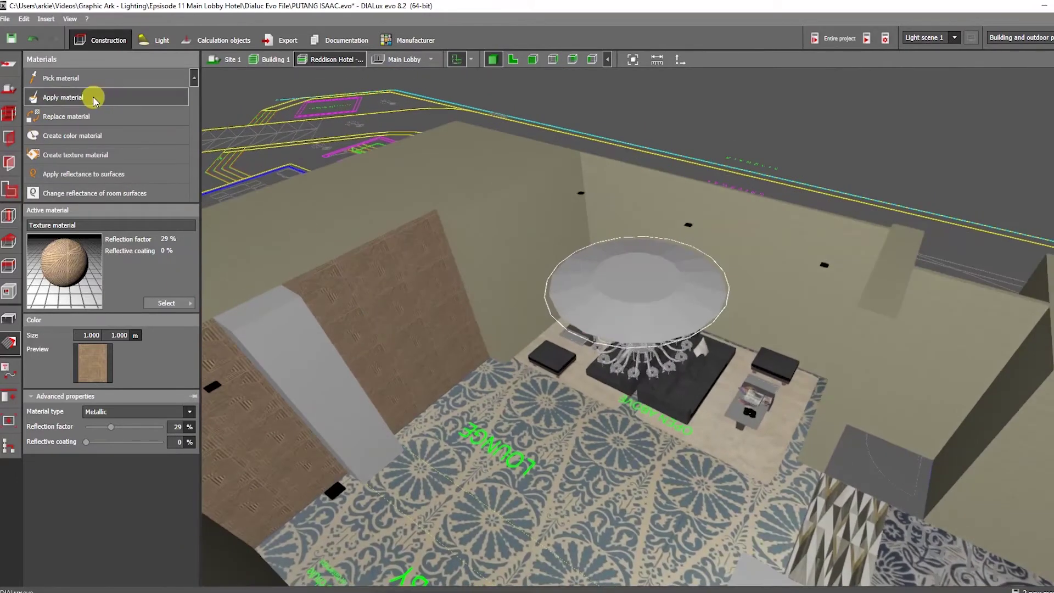
- Apply the patterned wood texture to the wall block between the lounge seating and the café bar
right_click_drag(529, 220, 670, 242)
left_click(108, 99)
left_click(514, 251)
right_click_drag(558, 252, 461, 318)
left_click(75, 99)
right_click_drag(512, 291, 377, 170)
- Apply the patterned wood texture to the narrow wall return in the lounge corner
left_click(83, 90)
left_click(86, 99)
left_click(87, 99)
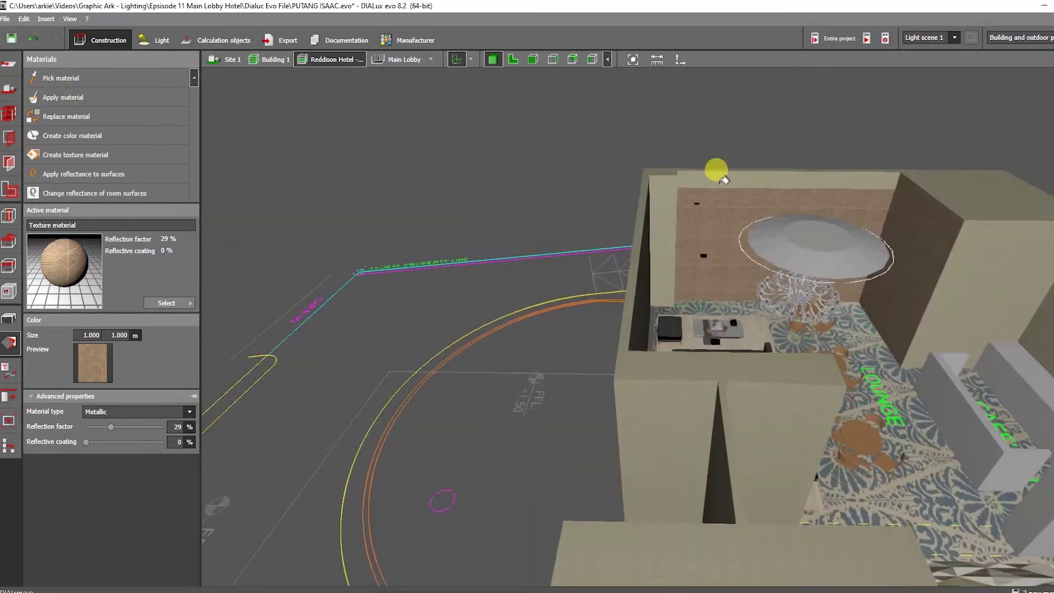
left_click(719, 184)
right_click_drag(719, 185, 307, 175)
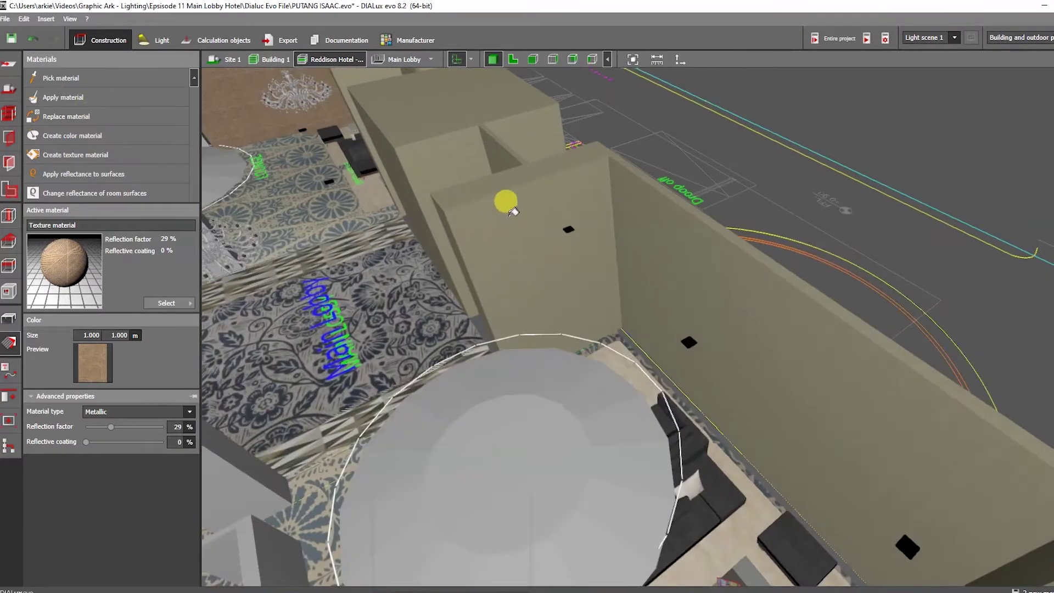
- Apply the patterned wood texture to the partition wall beside the seating area and to the remaining narrow wall face
left_click(123, 96)
left_click(606, 192)
right_click_drag(606, 192, 466, 192)
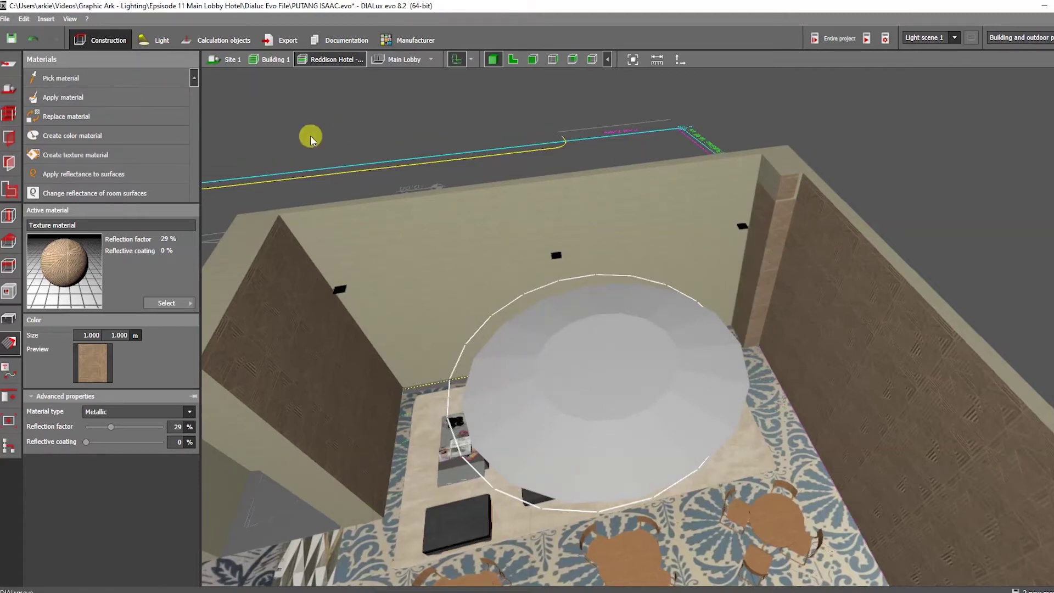
right_click_drag(760, 170, 790, 263)
left_click(55, 98)
left_click(818, 193)
right_click_drag(710, 272, 762, 281)
scroll(762, 281, "up", 2)
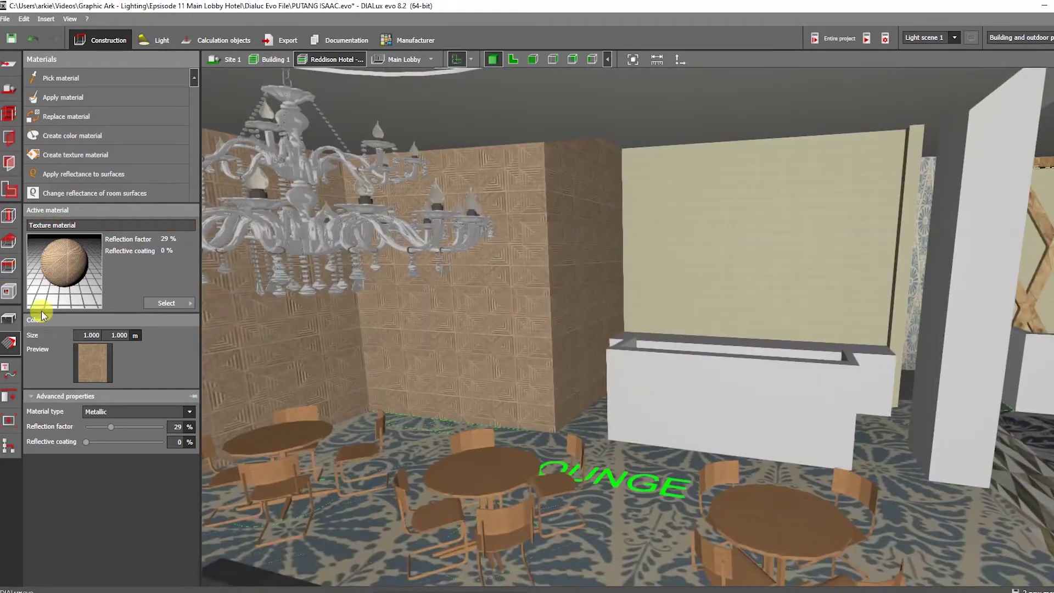
left_click(76, 156)
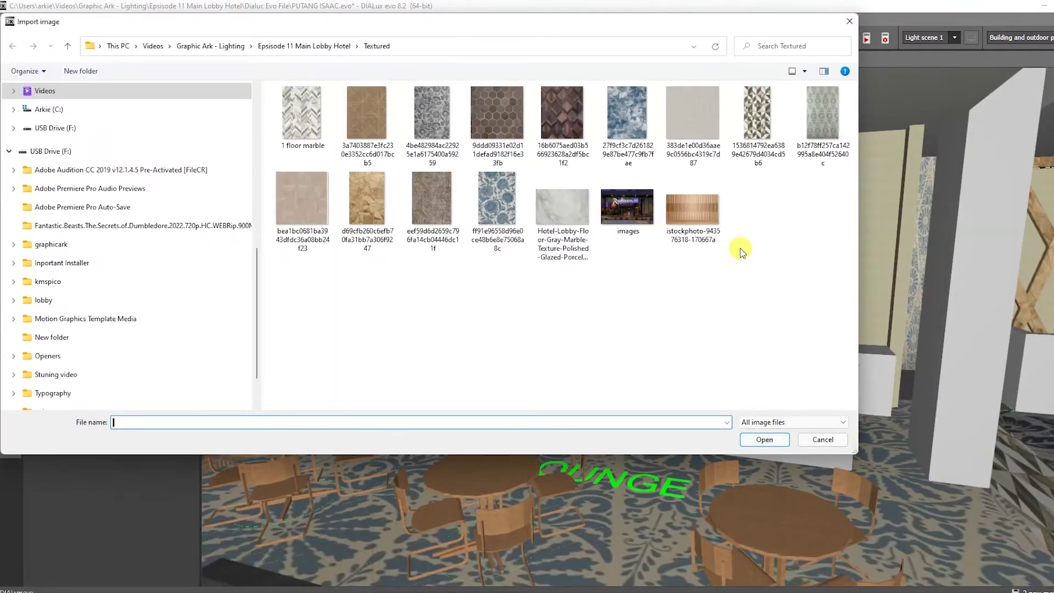
double_click(692, 209)
left_click(61, 98)
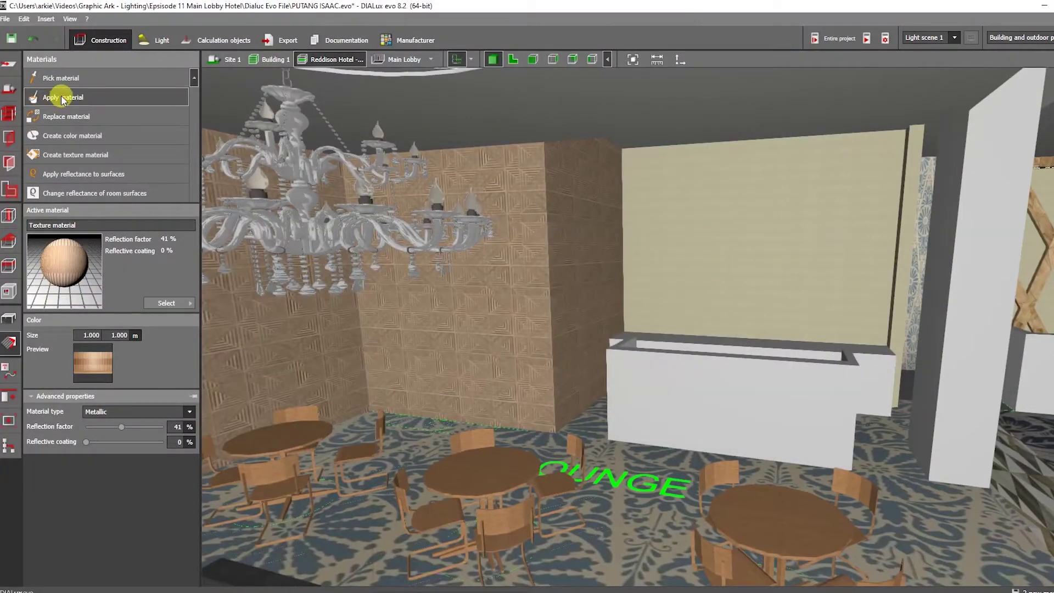
left_click(771, 212)
scroll(767, 298, "up", 5)
left_click(598, 322)
right_click_drag(620, 329, 729, 389)
left_click(525, 266)
middle_click_drag(565, 296, 548, 380)
left_click_drag(550, 407, 812, 398)
key("Escape")
right_click_drag(828, 408, 790, 390)
left_click_drag(790, 390, 680, 357)
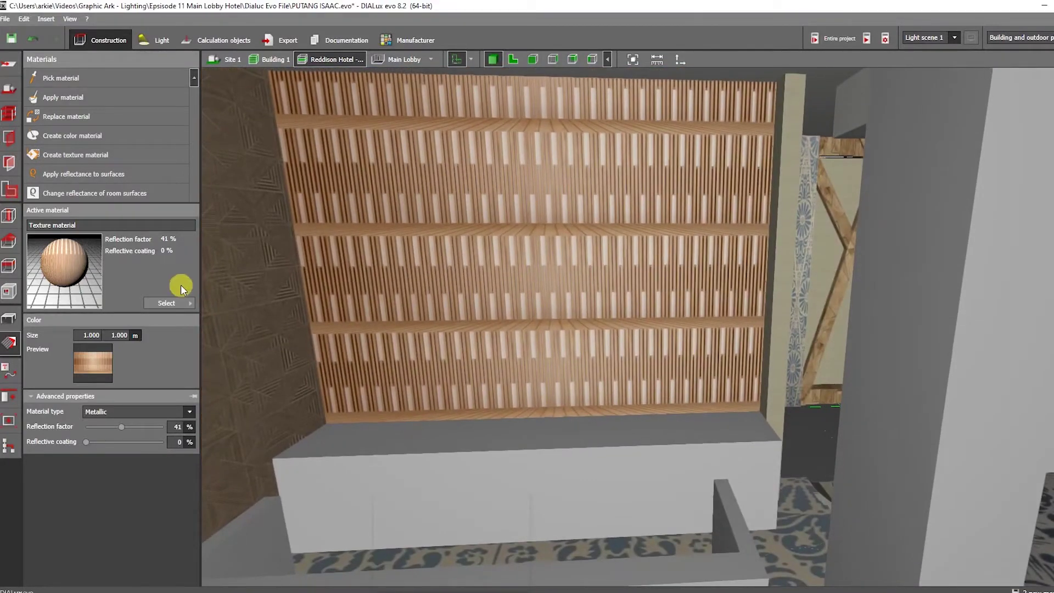
- Duplicate the café bar's back counter at a height of 1.250 m and scale the copy into a shelf 0.364 m deep and 0.150 m high
left_click(9, 291)
left_click(531, 465)
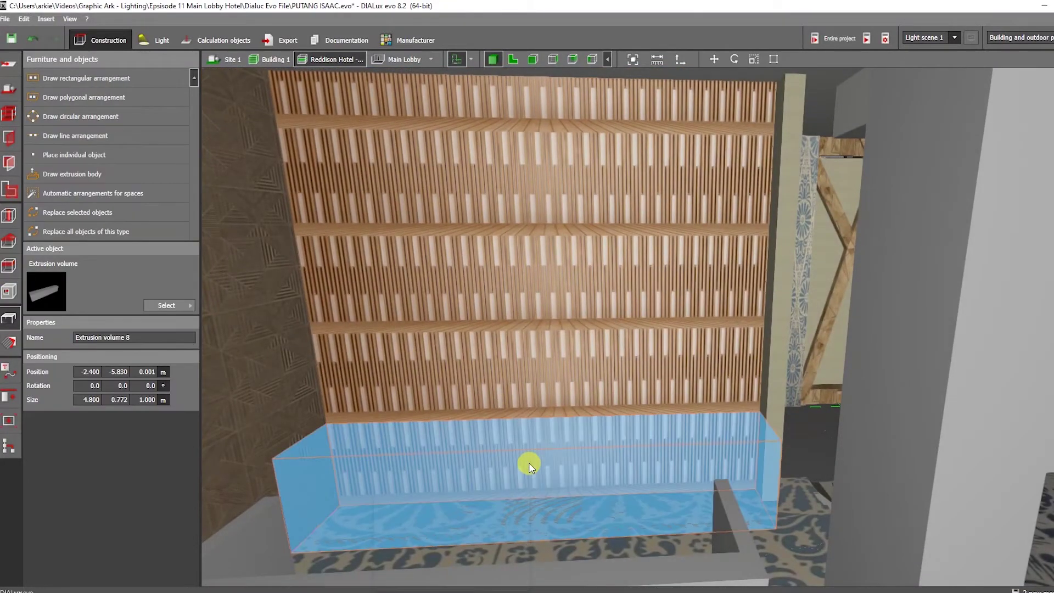
left_click_drag(531, 466, 590, 345, "ctrl")
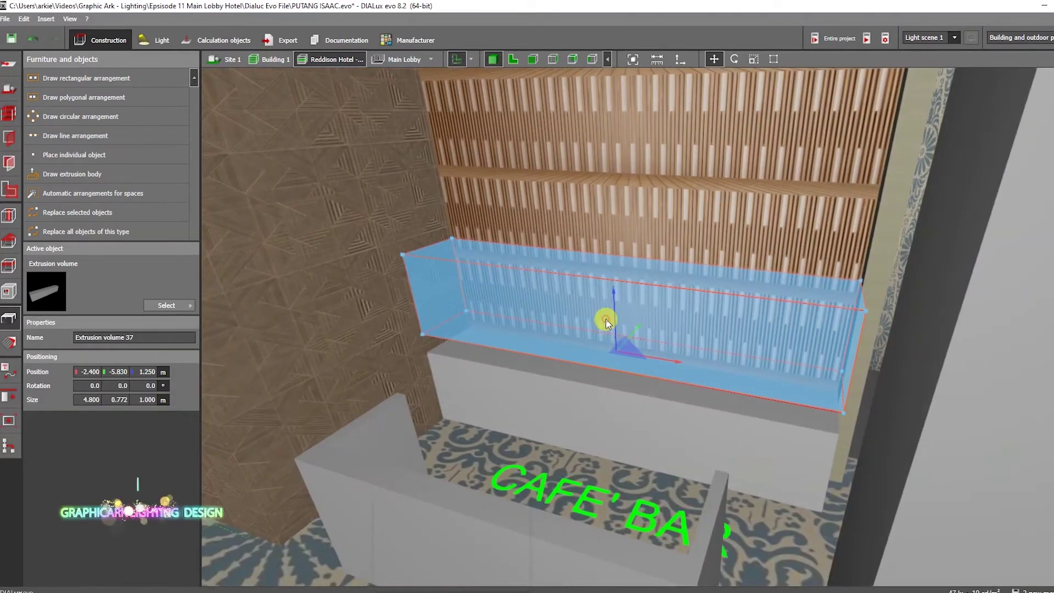
right_click(609, 316)
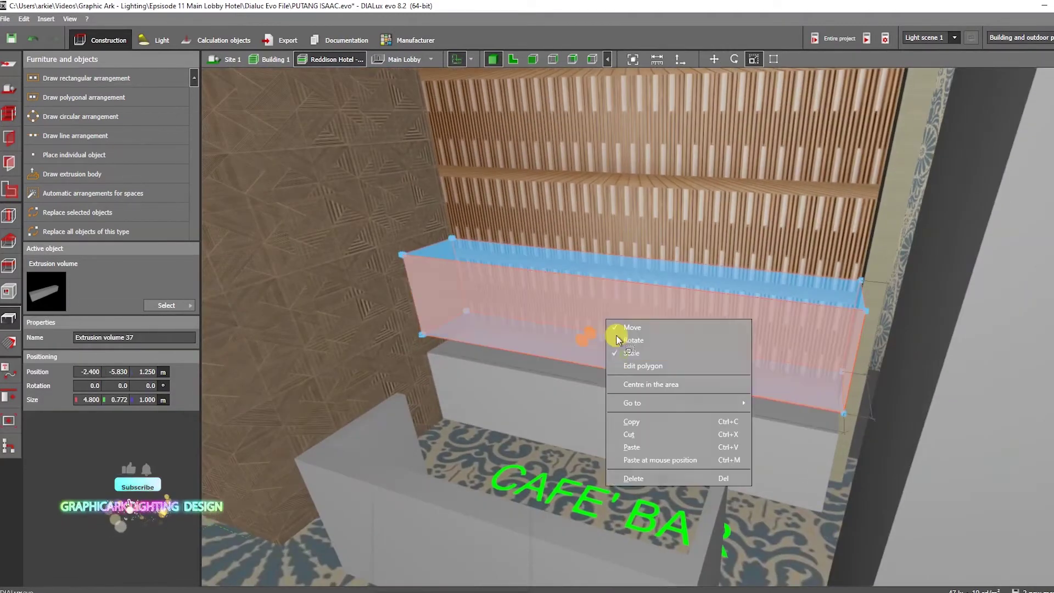
key("Escape")
left_click_drag(664, 269, 649, 352)
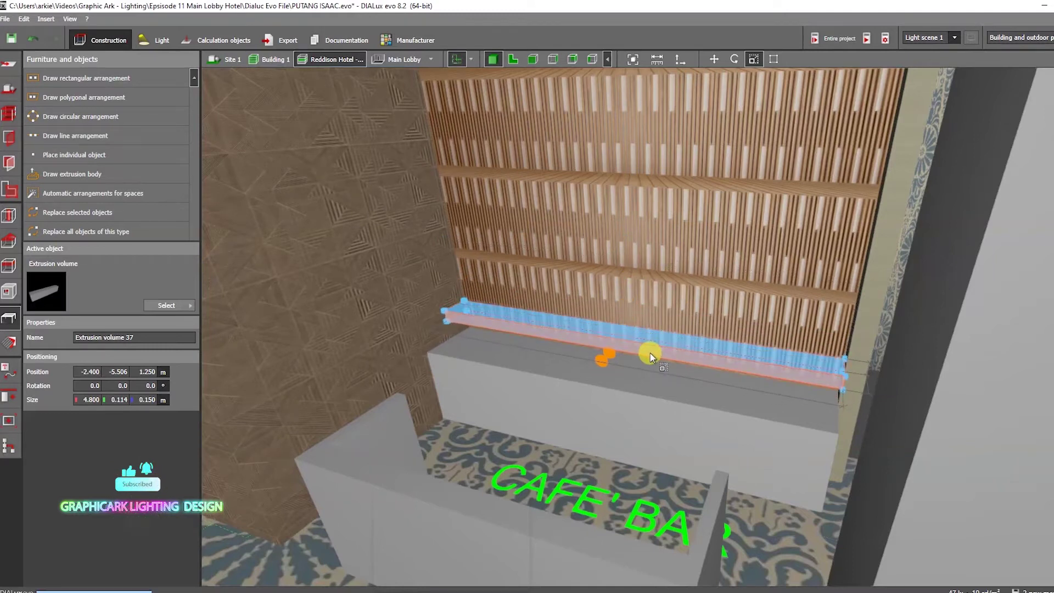
- Raise the shelf on the café bar's back wall to a height of about 1.988 m
right_click(638, 330)
left_click(649, 336)
left_click_drag(621, 283, 641, 221)
middle_click_drag(663, 273, 666, 319)
- Duplicate the shelf twice up the café bar's back wall, at heights of about 3.002 m and 3.972 m
key("ctrl+c")
key("ctrl+v")
left_click_drag(623, 258, 661, 165)
middle_click_drag(690, 161, 693, 208)
right_click_drag(693, 209, 719, 203)
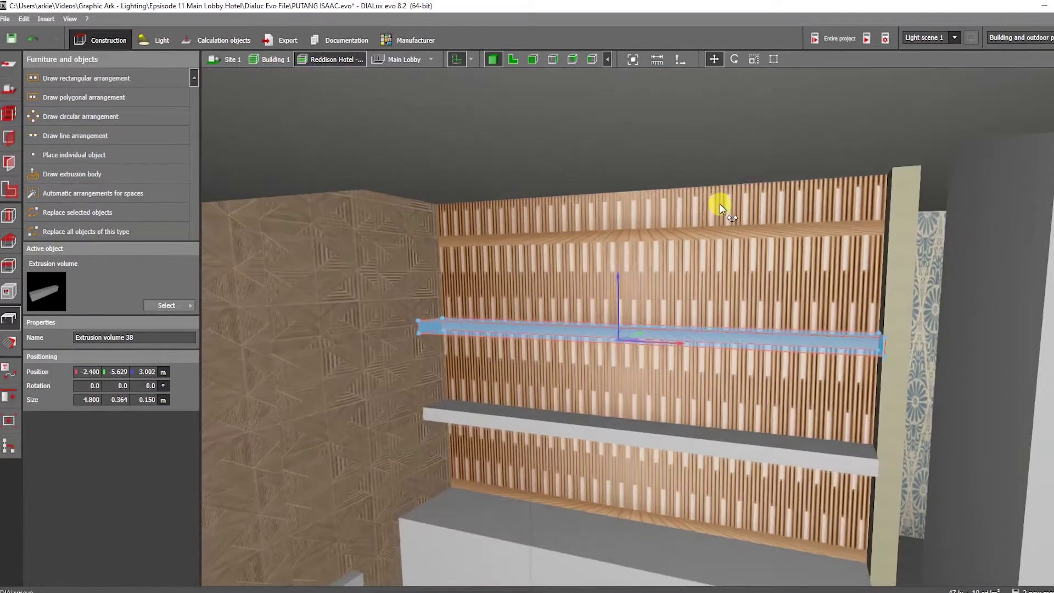
key("ctrl+c")
key("ctrl+v")
left_click_drag(622, 276, 658, 177)
left_click(717, 332)
- Reduce the depth of the top shelf to about 0.234 m and of the middle shelf to about 0.249 m
right_click_drag(717, 331, 588, 336)
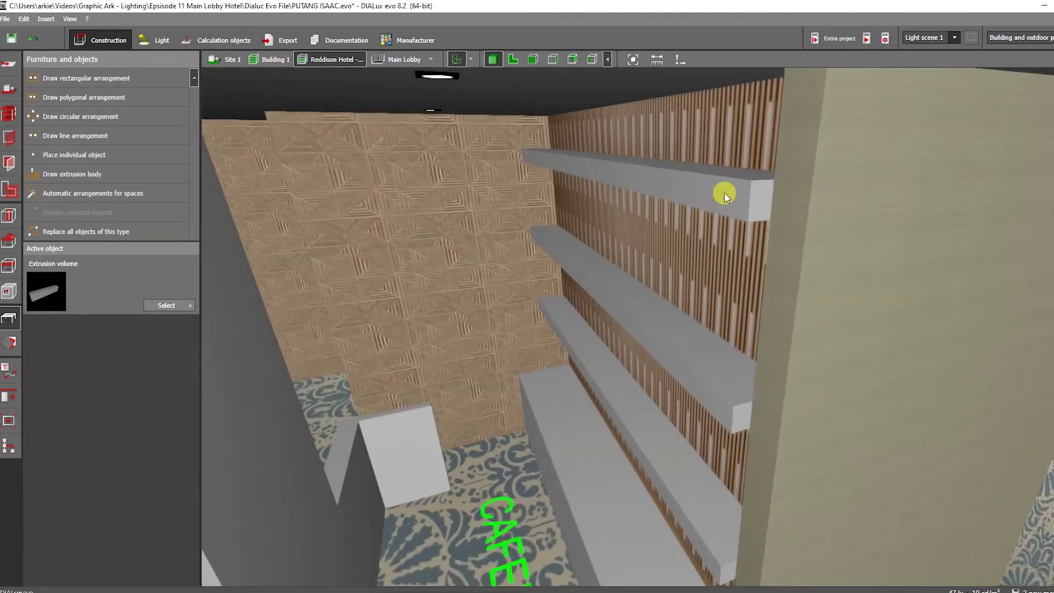
right_click(723, 192)
left_click(737, 226)
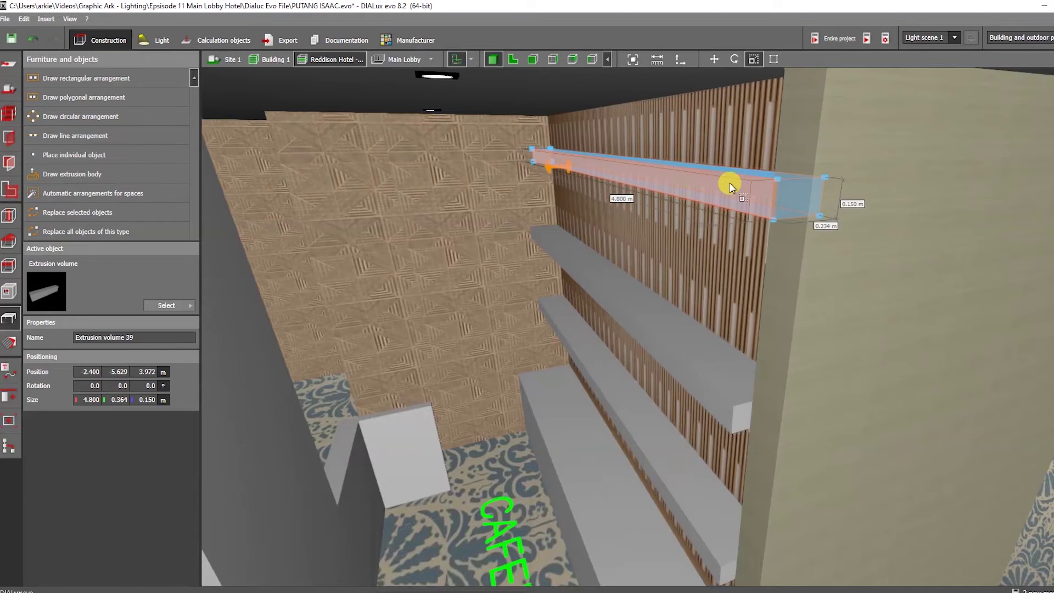
left_click(635, 325)
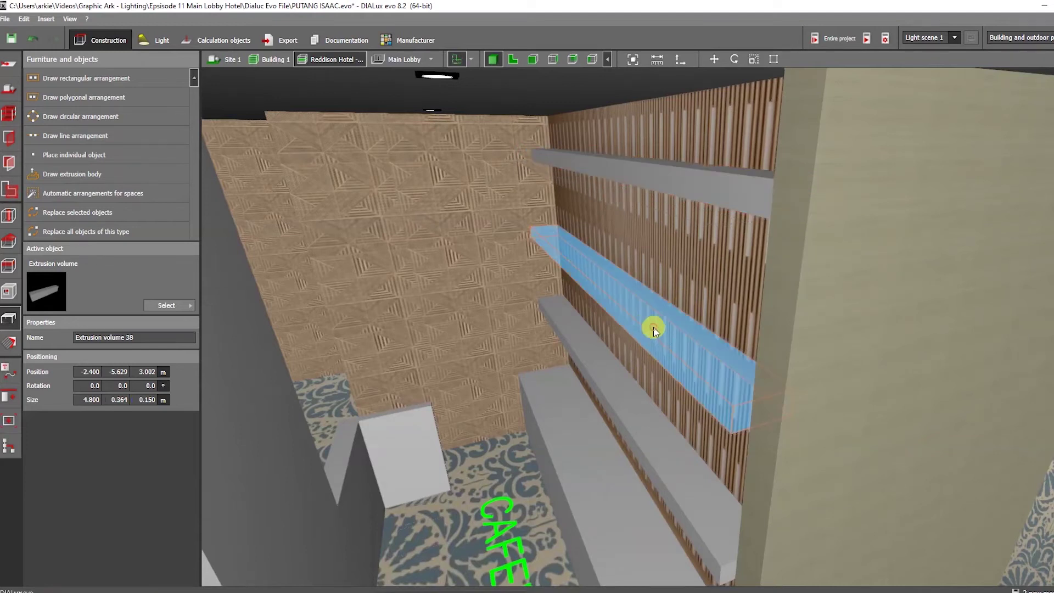
right_click(653, 327)
left_click(666, 359)
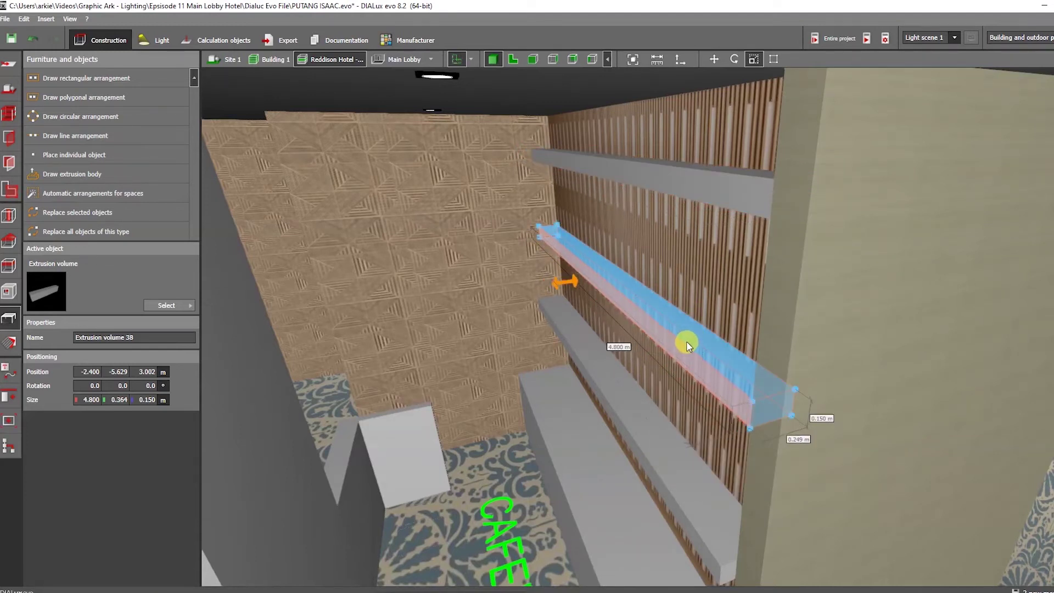
- Reduce the depth of the lowest café bar shelf in line with the two shelves above it
left_click(602, 417)
right_click_drag(601, 417, 743, 322)
scroll(714, 351, "down", 2)
right_click_drag(707, 360, 782, 402)
left_click_drag(781, 404, 749, 367)
left_click(660, 417)
right_click(660, 416)
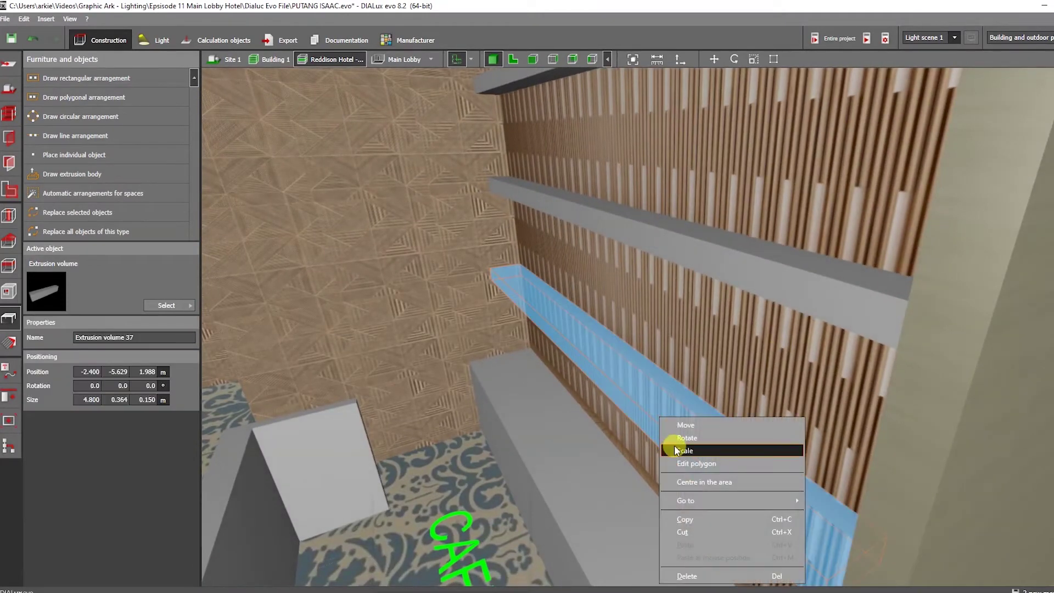
left_click(674, 450)
left_click_drag(696, 430, 808, 386)
scroll(768, 369, "down", 3)
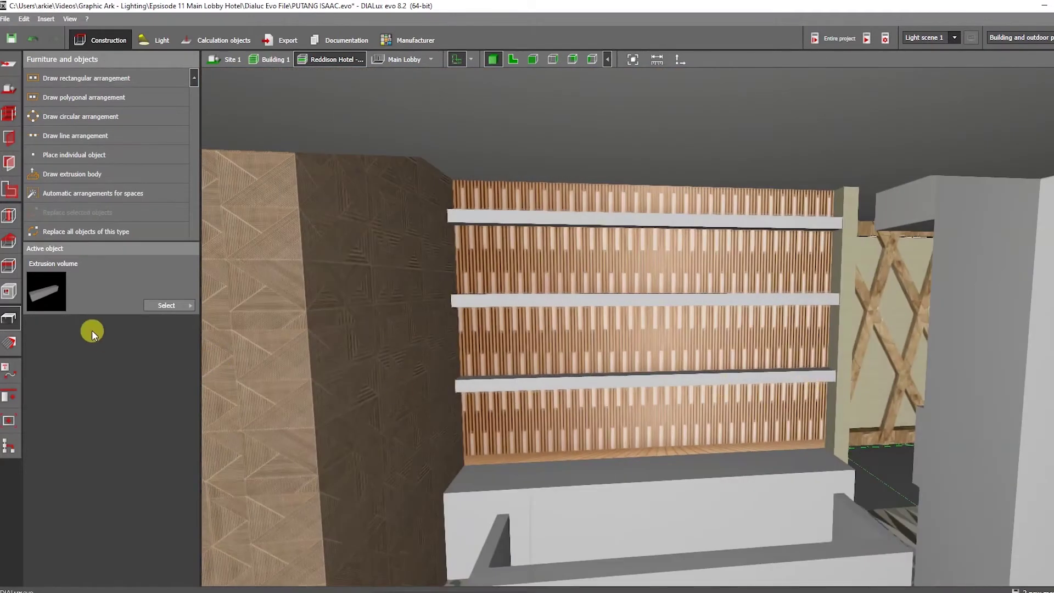
- Pick the wood texture of the reception lattice and apply it to the three café bar shelves
left_click(9, 351)
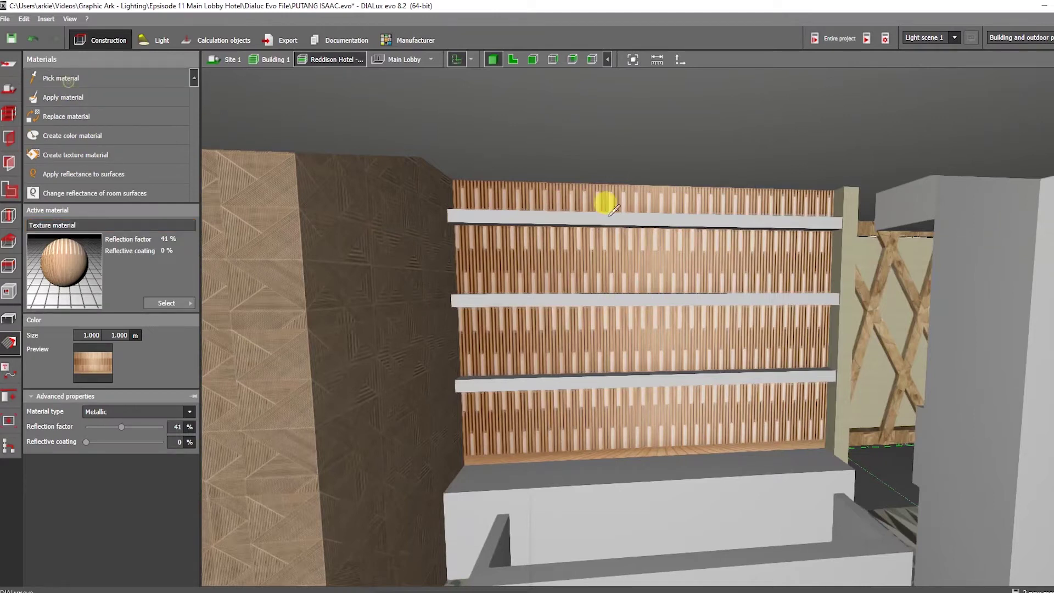
left_click(515, 215)
left_click(507, 300)
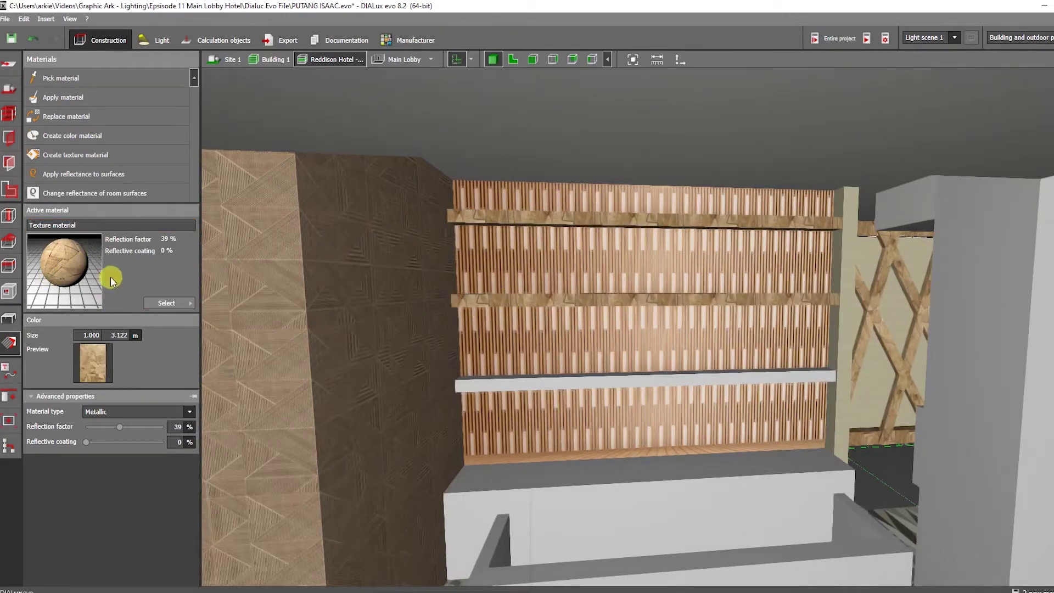
left_click(551, 387)
- Apply the lattice wood texture to the café bar's front counter
scroll(557, 380, "down", 5)
right_click_drag(549, 371, 498, 347)
middle_click_drag(499, 346, 314, 317)
left_click(450, 414)
middle_click_drag(450, 414, 549, 405)
- Pick the Ash light grey material from the wall behind the lattice and apply it to the café bar's back counter
left_click(60, 78)
left_click(974, 243)
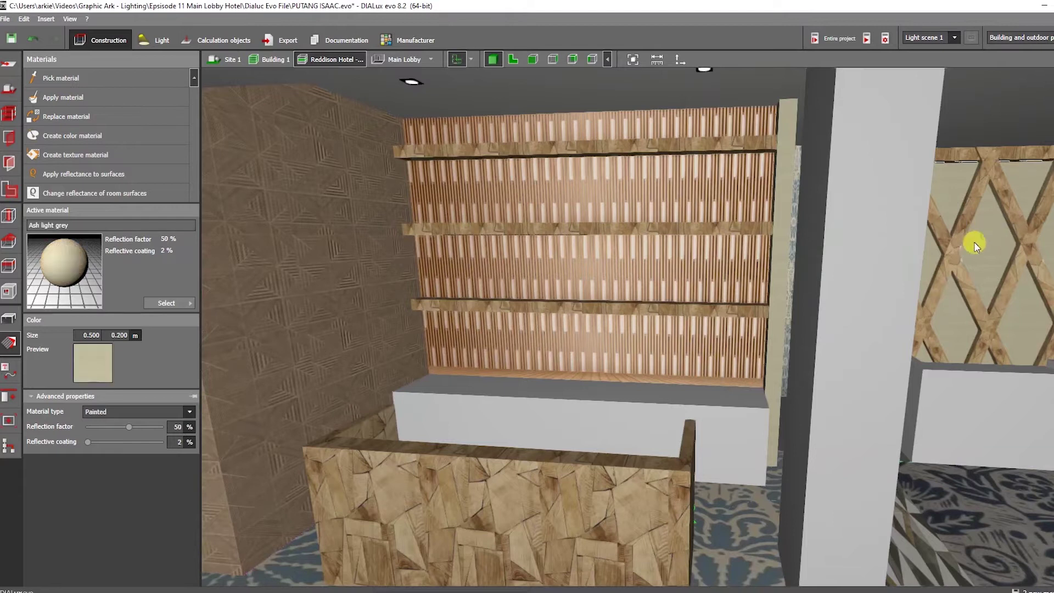
left_click(532, 395)
middle_click_drag(533, 395, 596, 386)
- Scale the café bar's back counter to a height of about 1.2 m
left_click(4, 317)
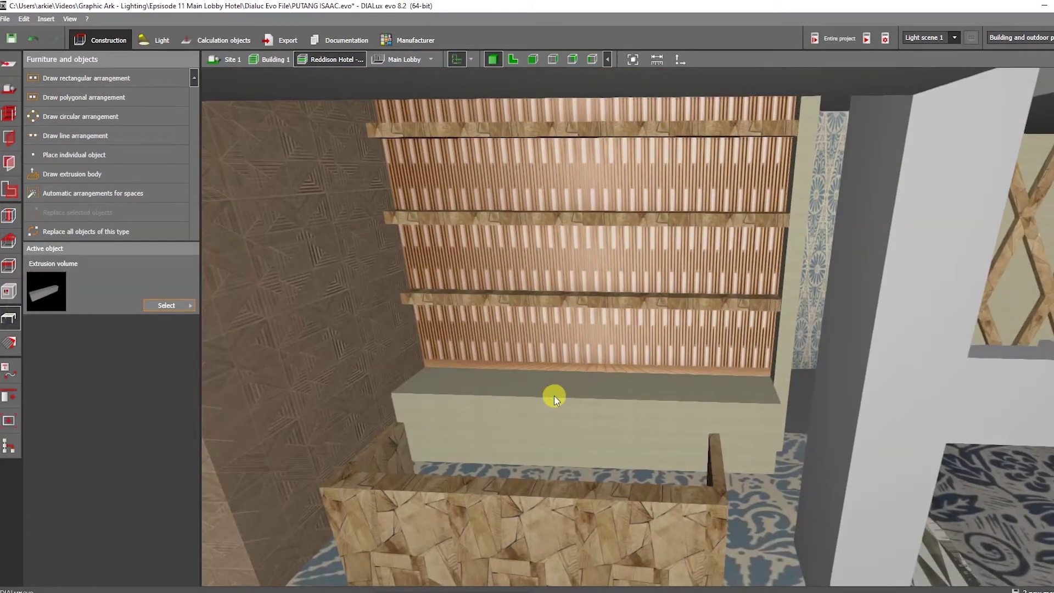
left_click(549, 401)
right_click(553, 396)
left_click(596, 431)
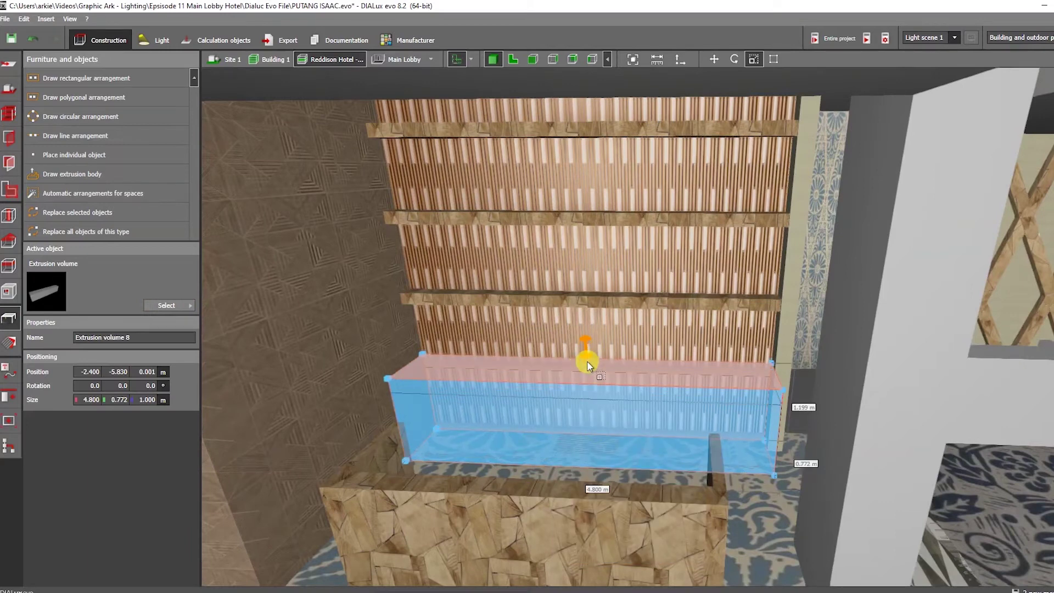
key("Escape")
right_click_drag(541, 368, 564, 394)
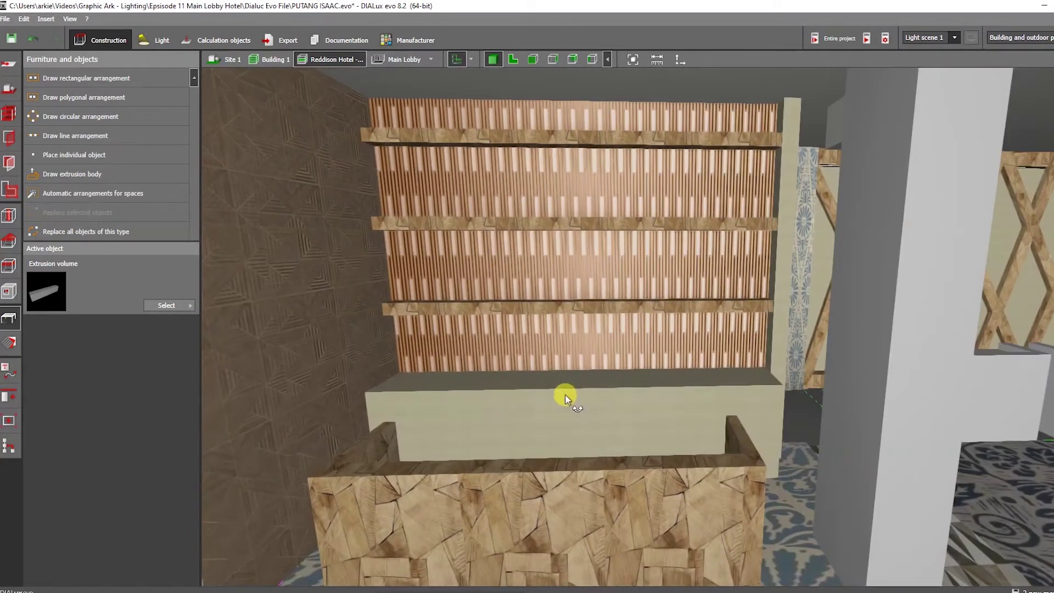
scroll(565, 400, "down", 3)
- Pick the lattice wood texture and apply it to both reception counters
middle_click_drag(586, 407, 626, 327)
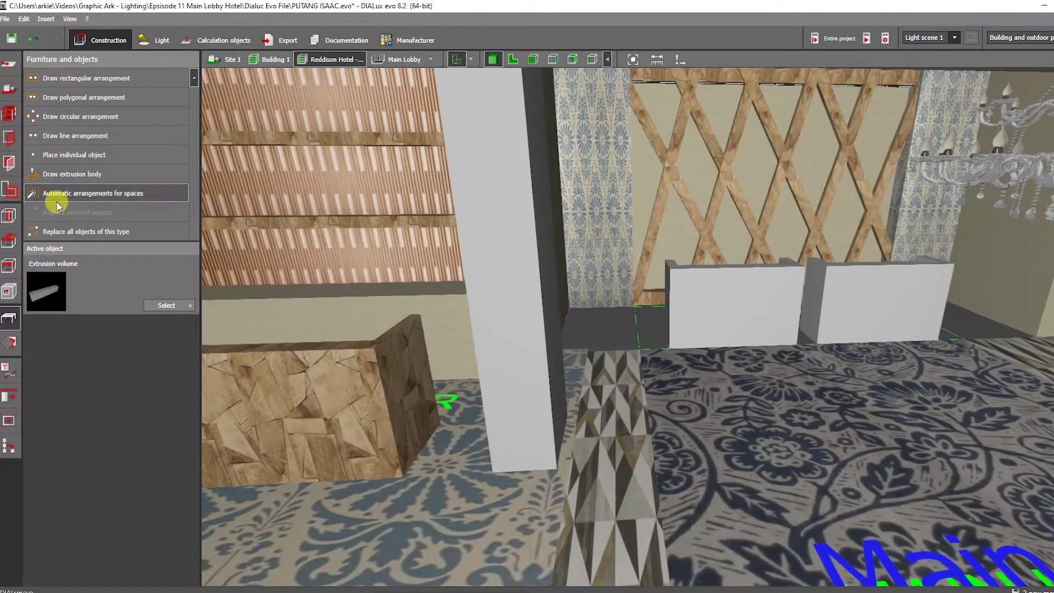
left_click(9, 347)
left_click(74, 77)
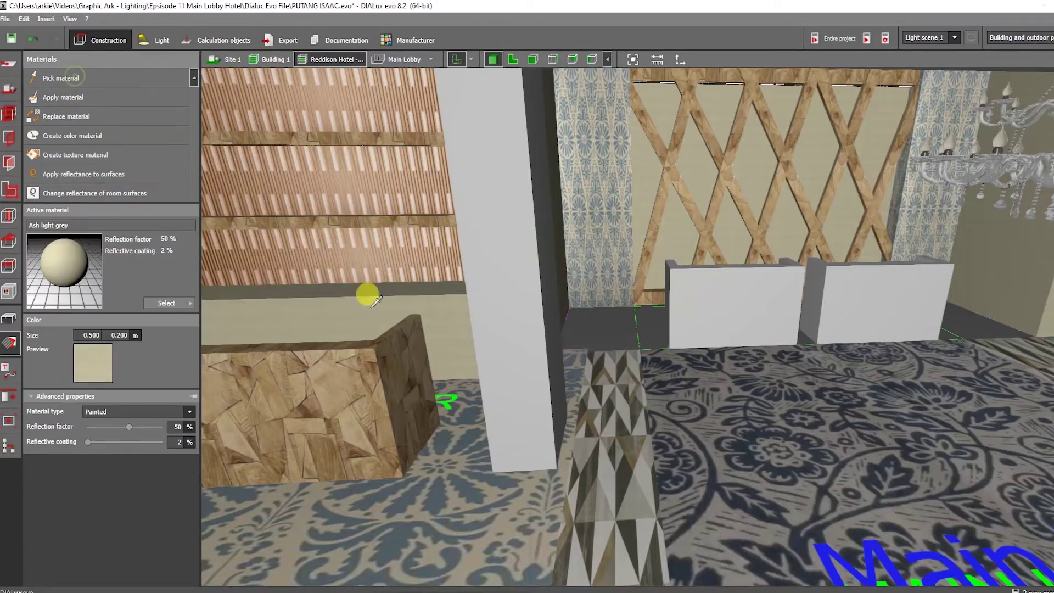
left_click(722, 300)
left_click(858, 293)
- Pick the blue patterned wallpaper texture from the wall beside the lattice and apply it to both reception countertops
scroll(812, 287, "up", 3)
right_click_drag(771, 289, 686, 366)
left_click(65, 80)
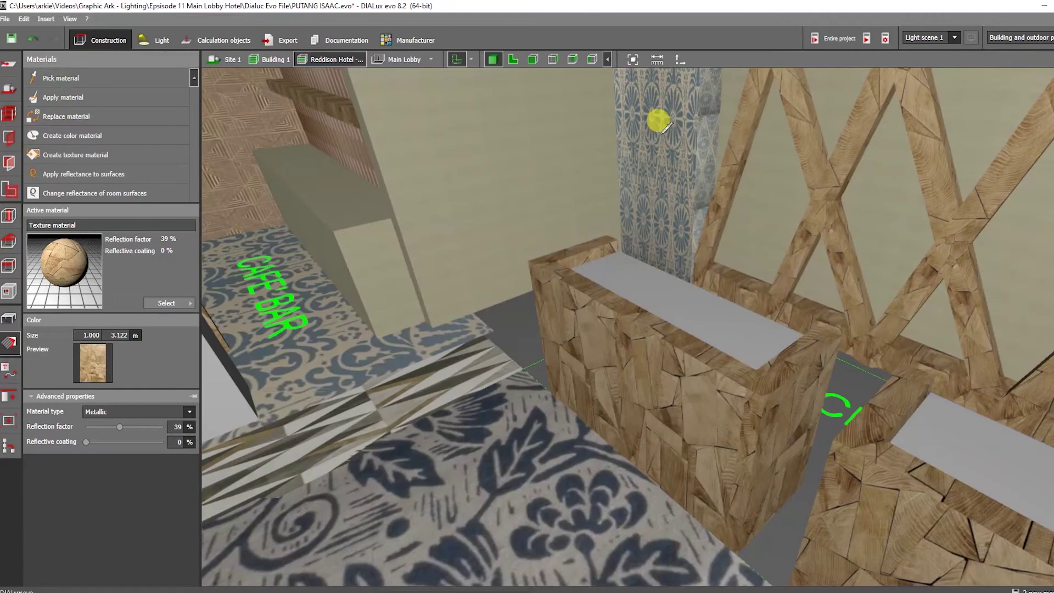
left_click(650, 286)
left_click(956, 441)
right_click_drag(955, 441, 772, 466)
middle_click_drag(772, 466, 861, 396)
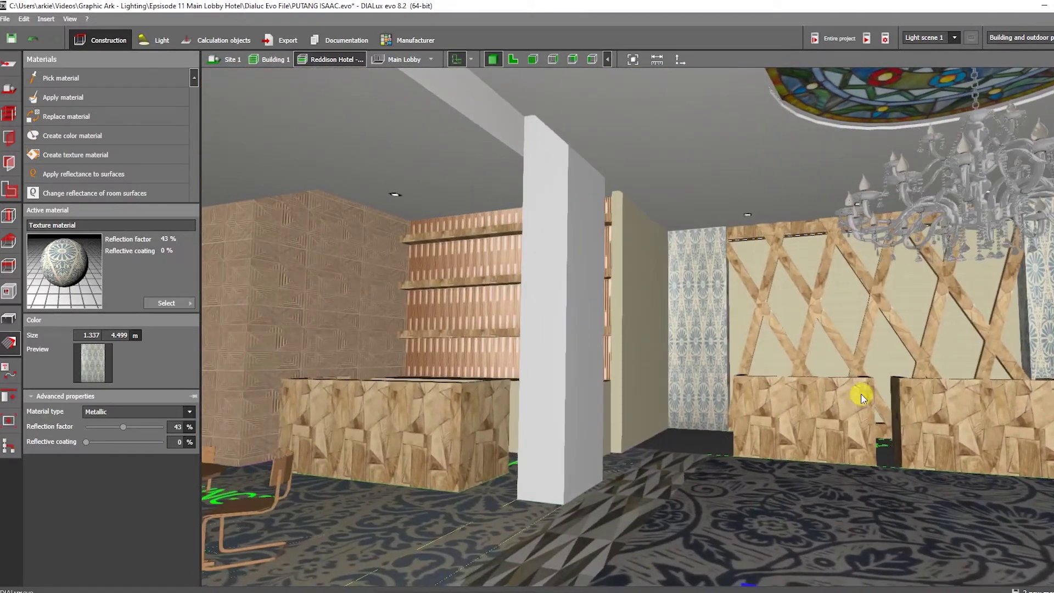
- Pick the carved wood panel texture from the café bar's side wall and apply it to the white column
left_click(9, 318)
left_click(8, 342)
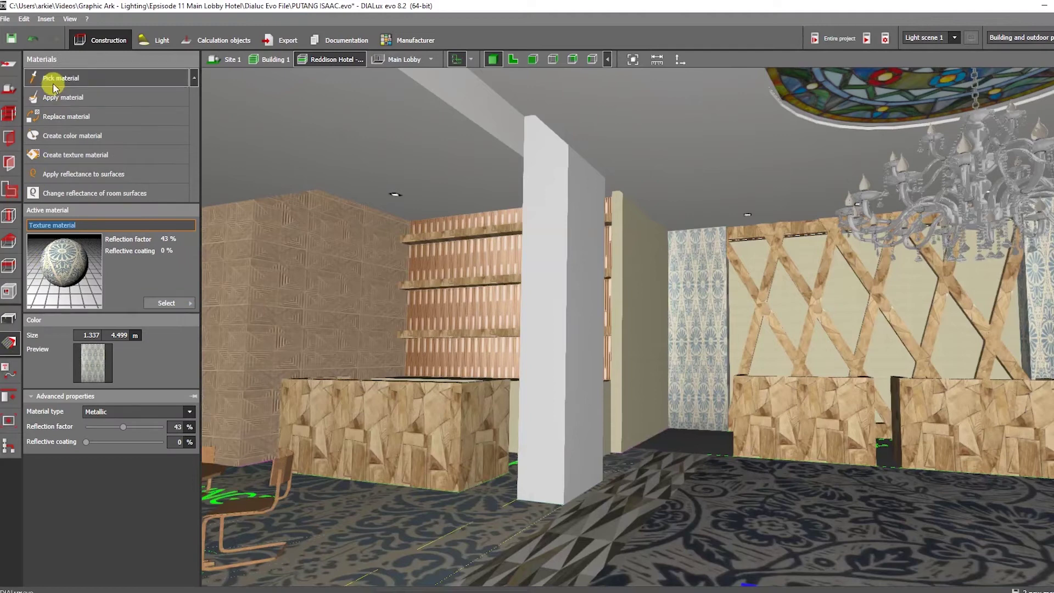
middle_click_drag(515, 331, 748, 357)
left_click(812, 362)
middle_click_drag(812, 362, 501, 358)
left_click(721, 307)
middle_click_drag(539, 308, 941, 393)
- In the Main Lobby, apply the elevator door texture to the lift door nearest the column and shift it to fit the opening
left_click(405, 60)
scroll(653, 277, "down", 3)
middle_click_drag(653, 278, 623, 304)
left_click(624, 304)
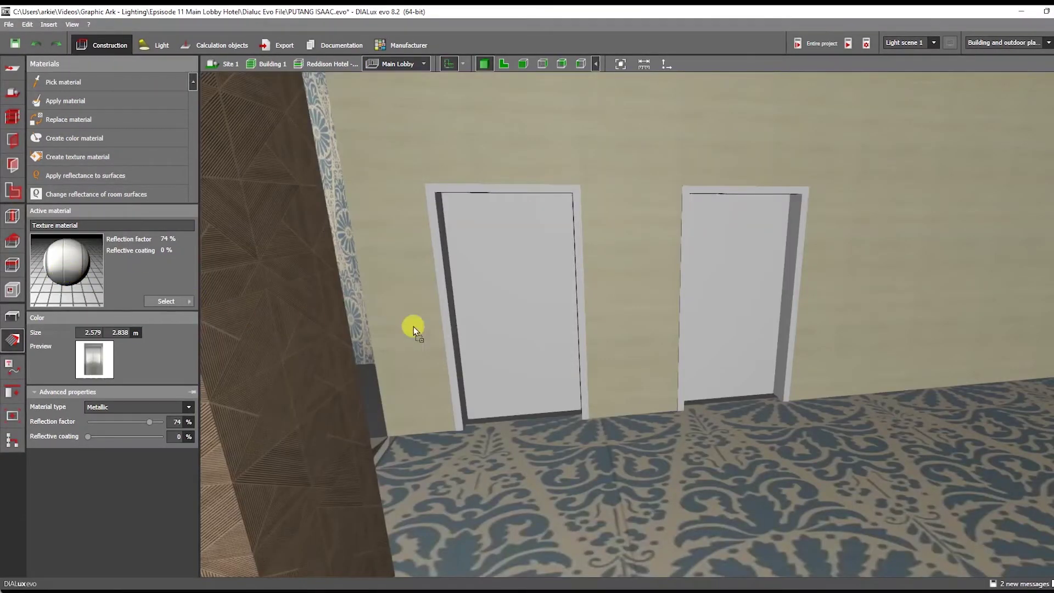
left_click(498, 307)
left_click(527, 392)
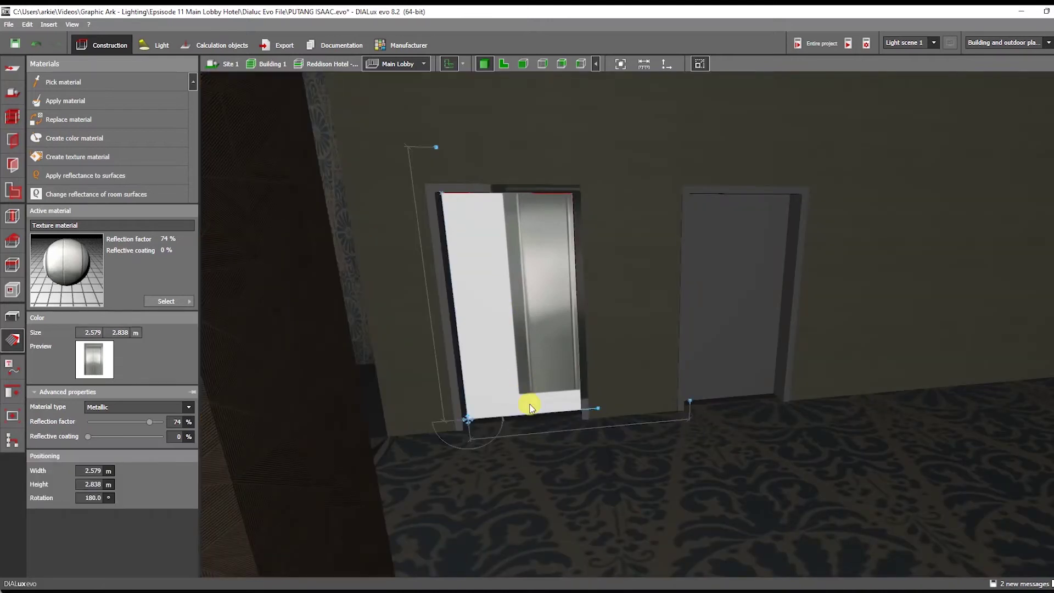
left_click_drag(476, 428, 409, 440)
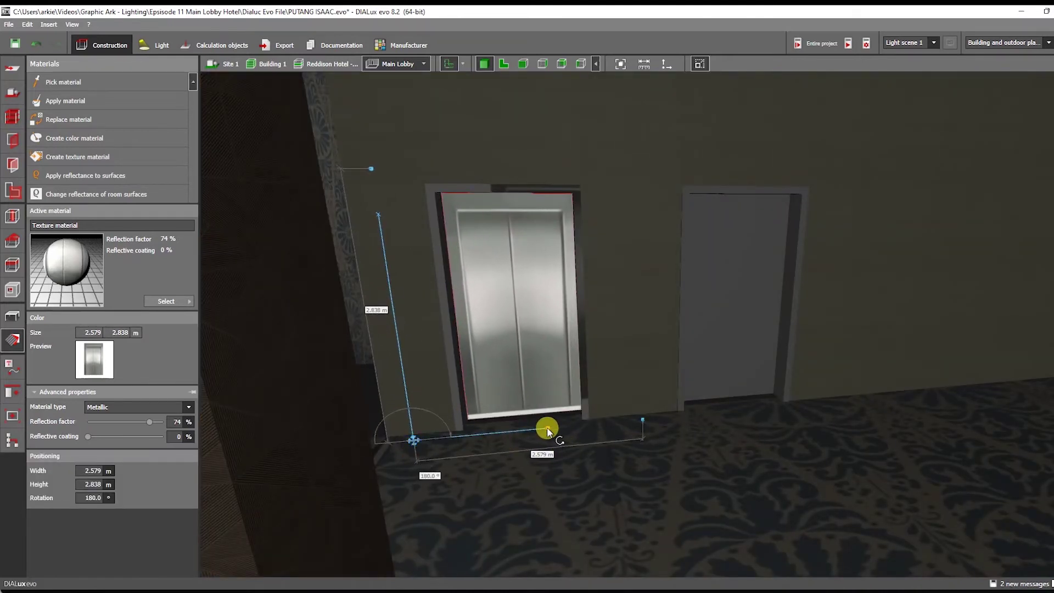
left_click_drag(415, 437, 415, 442)
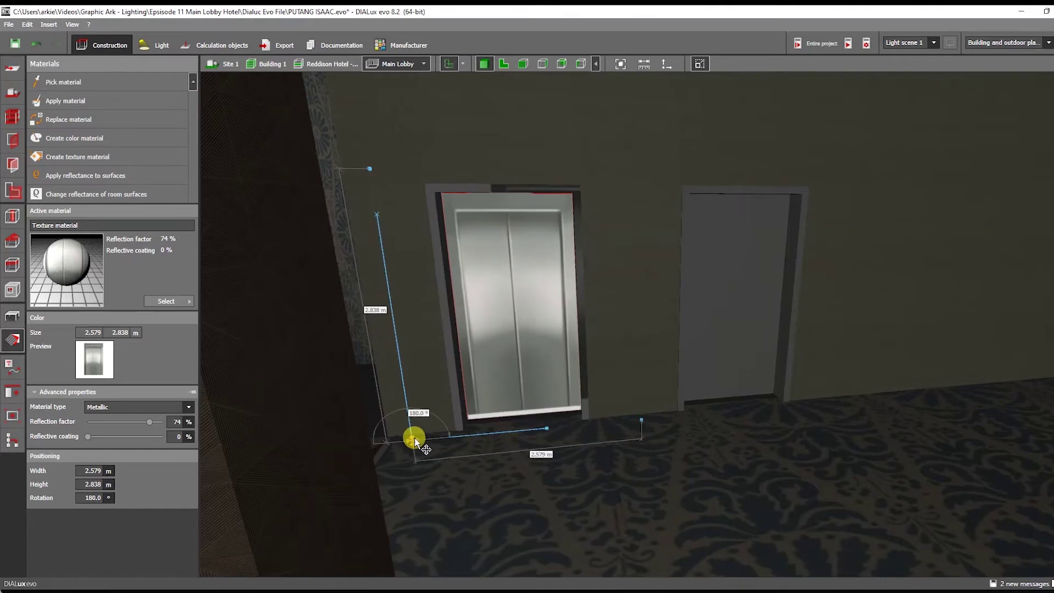
key("Escape")
- Create a texture material from the brushed metal image d292df3fdc4b801476a0598f1860ca34 and apply it to the frame of the lift door nearest the column
right_click_drag(596, 396, 586, 384)
middle_click_drag(586, 384, 623, 450)
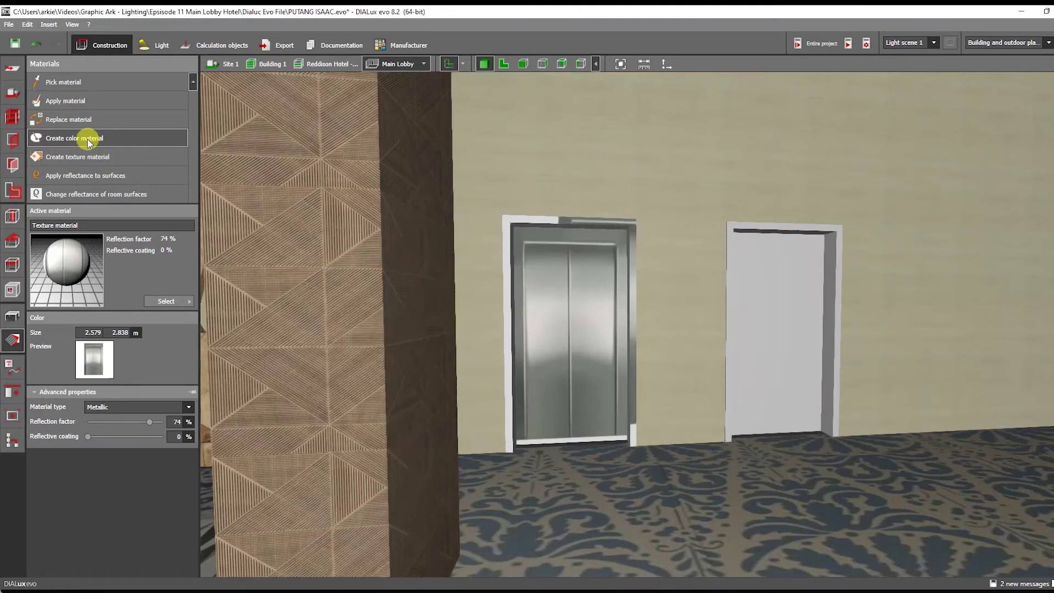
left_click(83, 157)
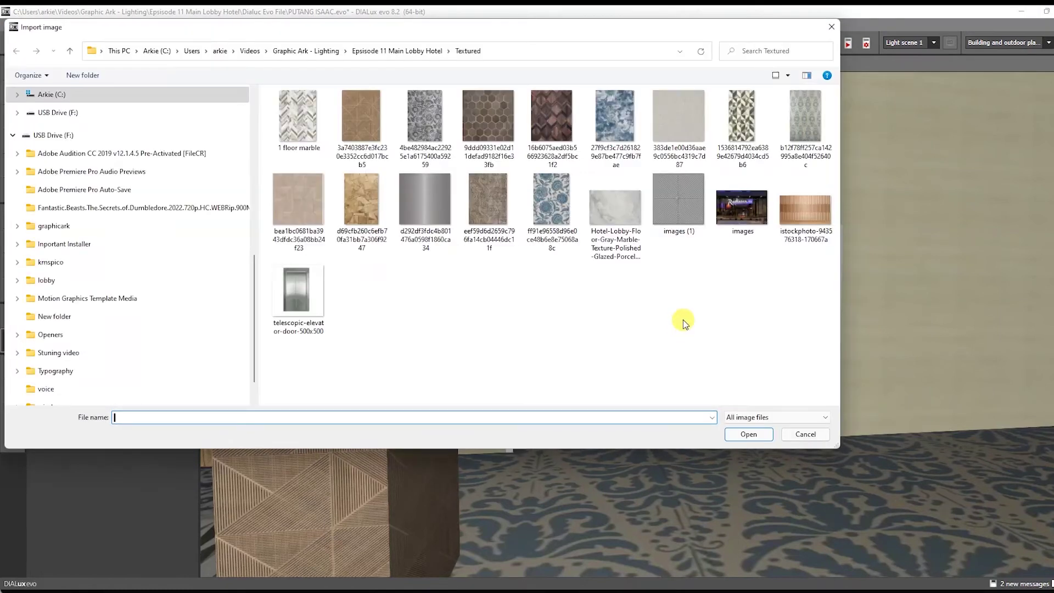
double_click(437, 221)
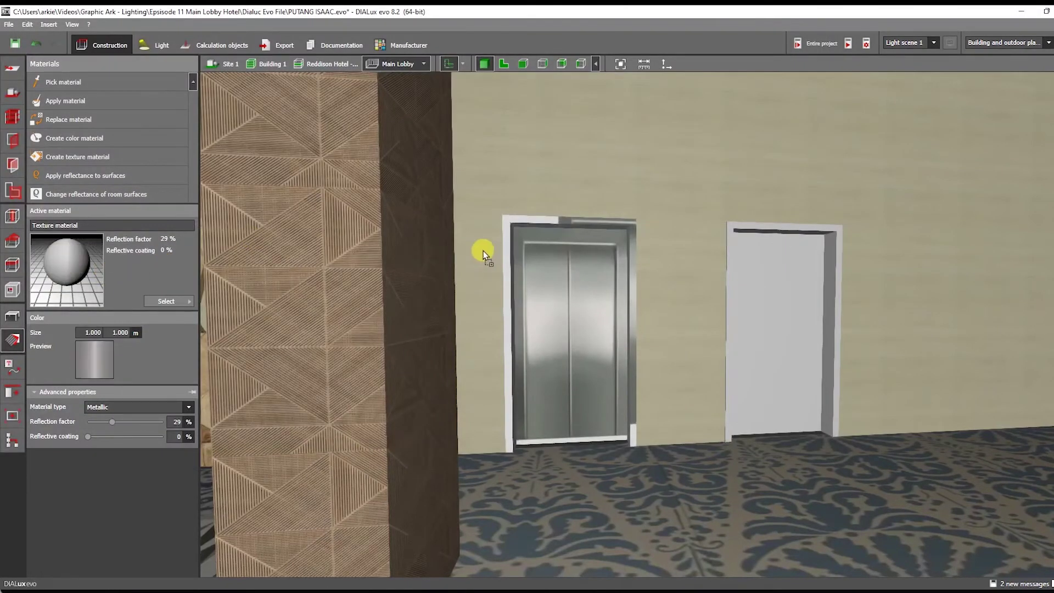
left_click(514, 222)
- Create a texture from telescopic-elevator-door-500x500, apply it to the lift door nearest the column, align it and stretch it to 2.900 m high
scroll(578, 268, "down", 3)
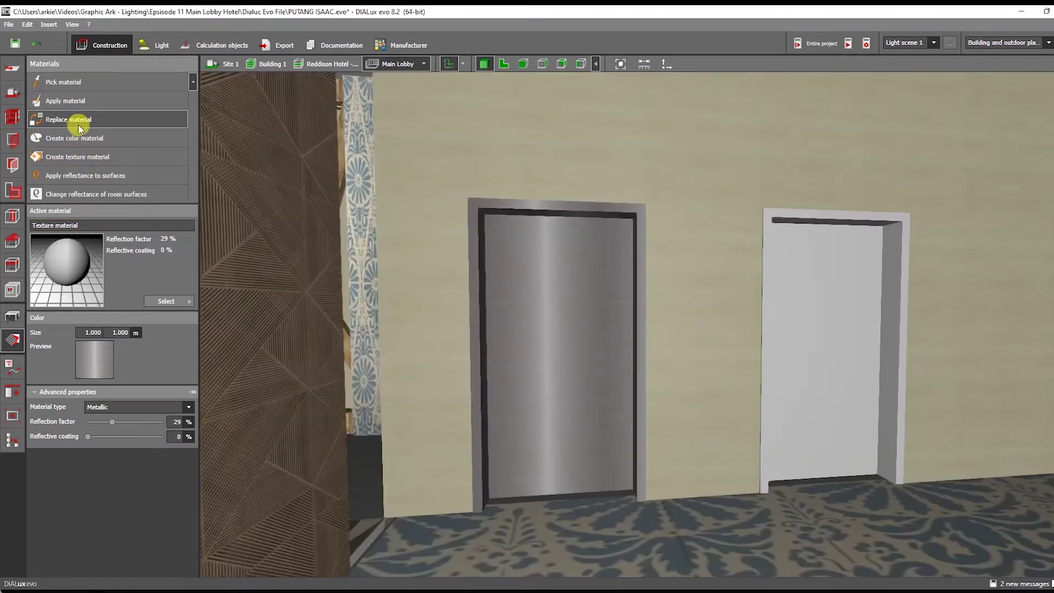
left_click(83, 157)
double_click(304, 292)
left_click(76, 102)
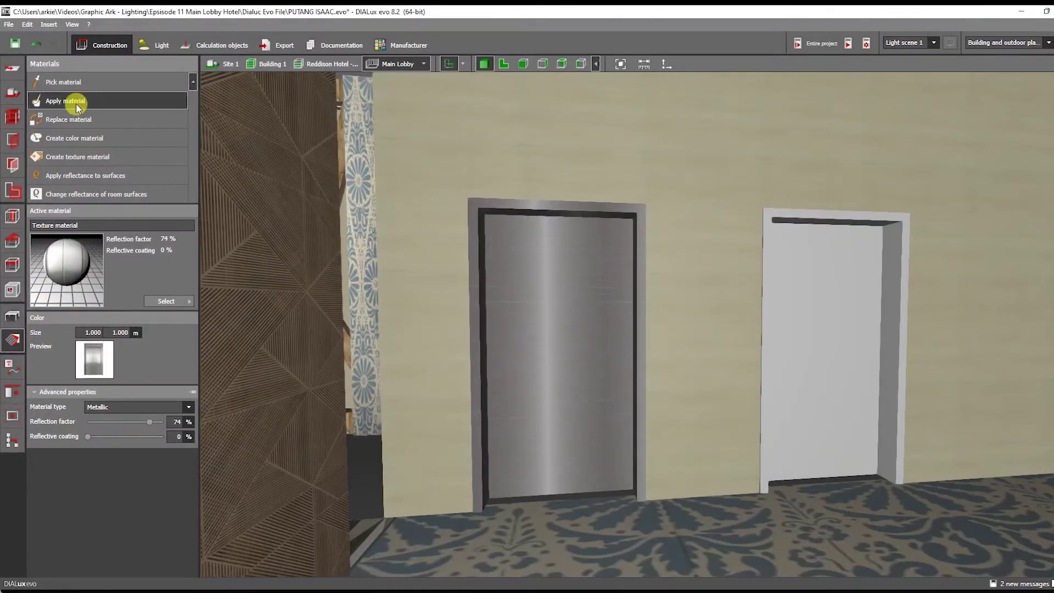
left_click(558, 259)
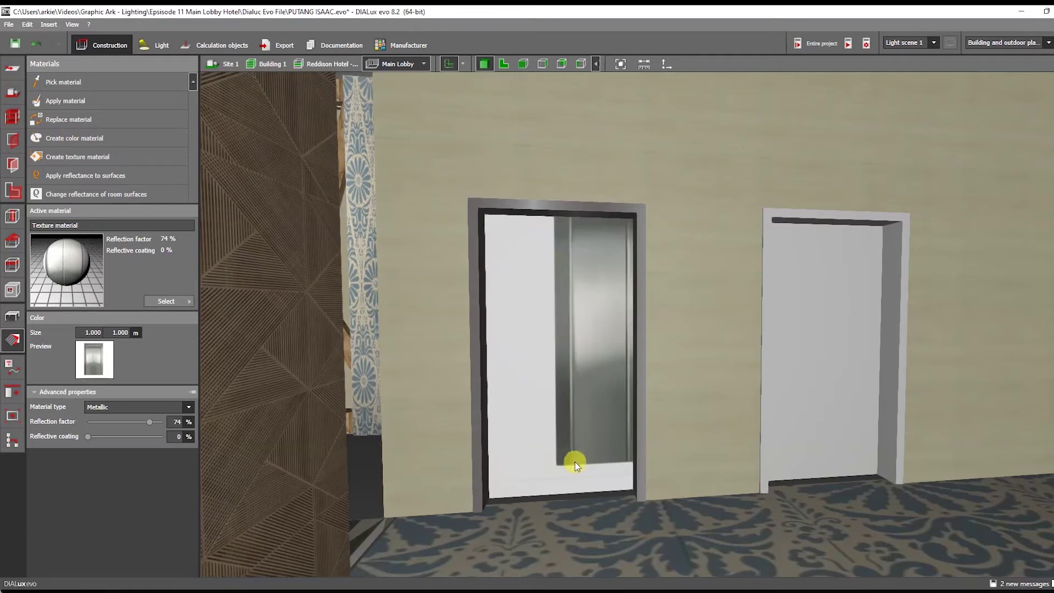
left_click(572, 462)
left_click_drag(485, 500, 403, 538)
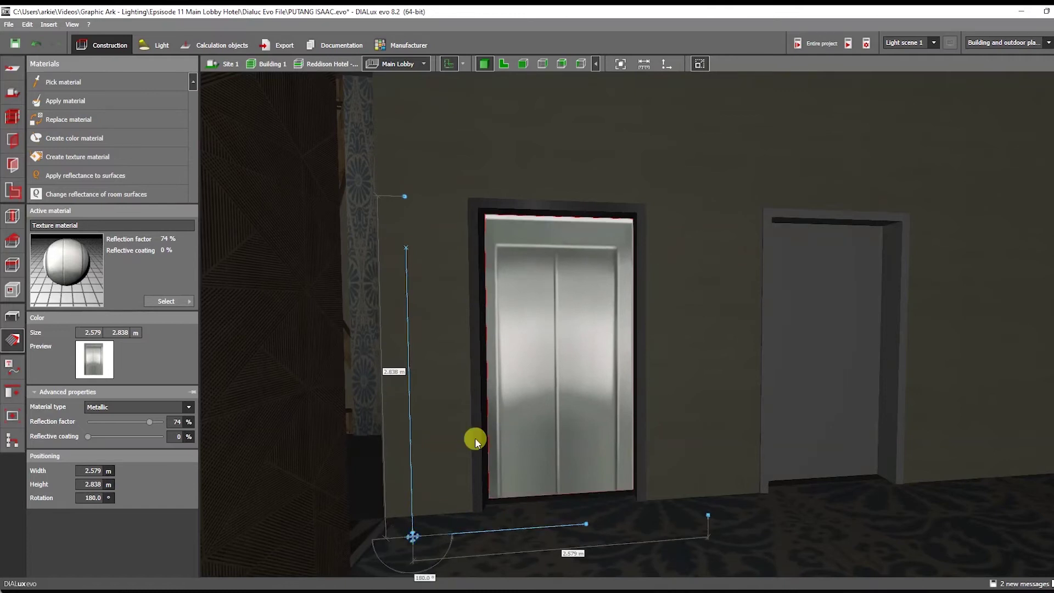
left_click_drag(403, 196, 401, 190)
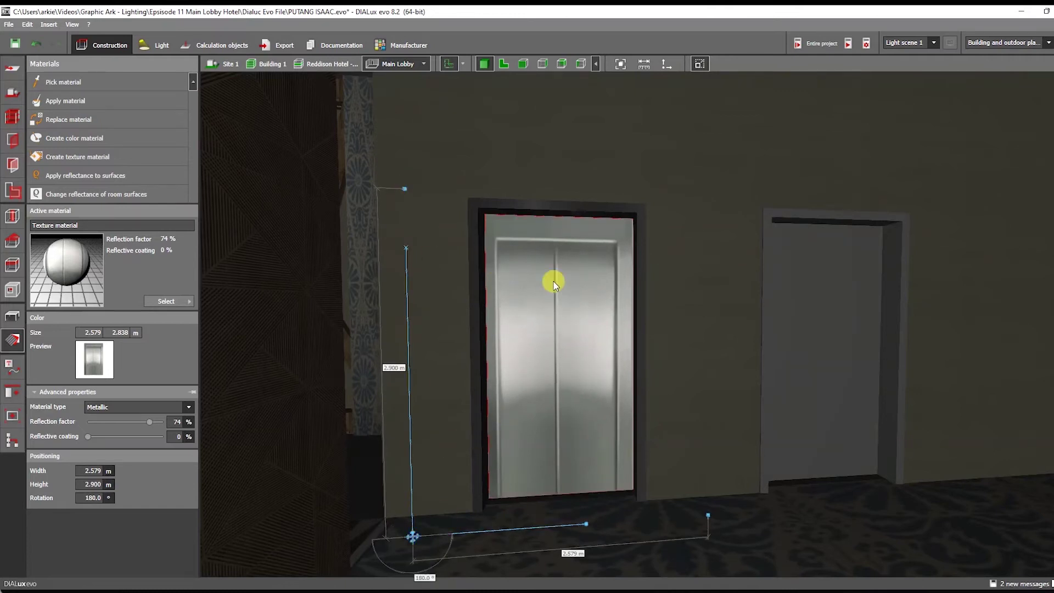
key("Escape")
- Pick the elevator door texture from the finished lift door, apply it to the second door and shift it to fit
scroll(571, 348, "down", 3)
right_click_drag(572, 349, 569, 371)
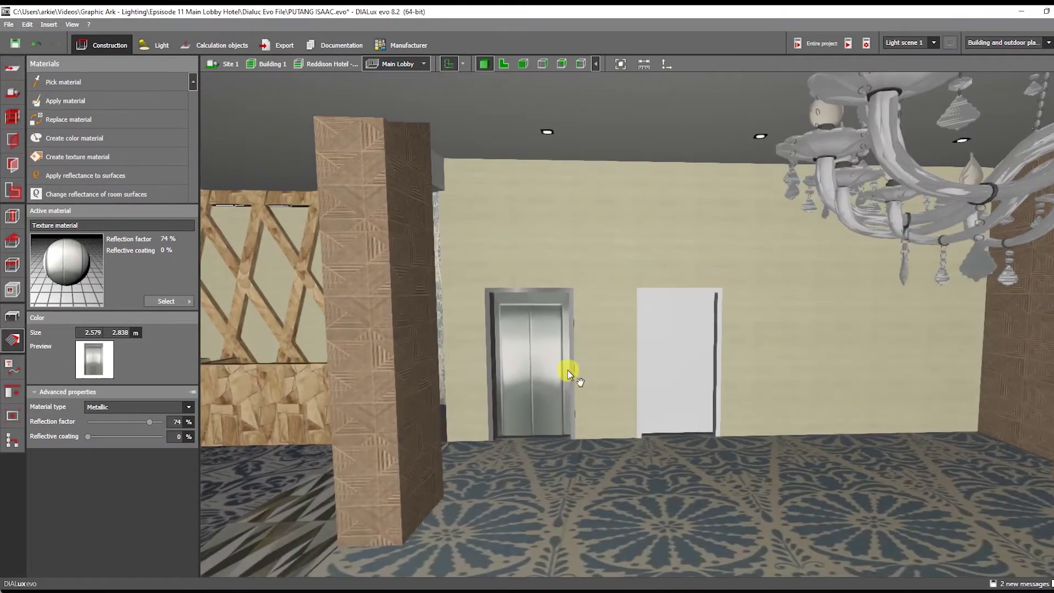
scroll(568, 371, "up", 2)
left_click(42, 103)
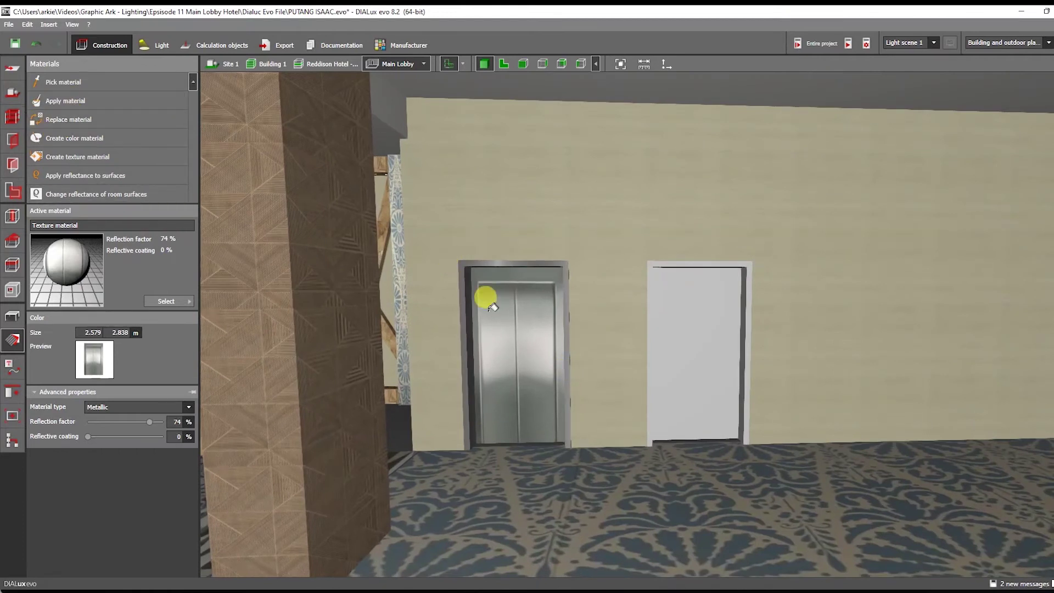
left_click(71, 82)
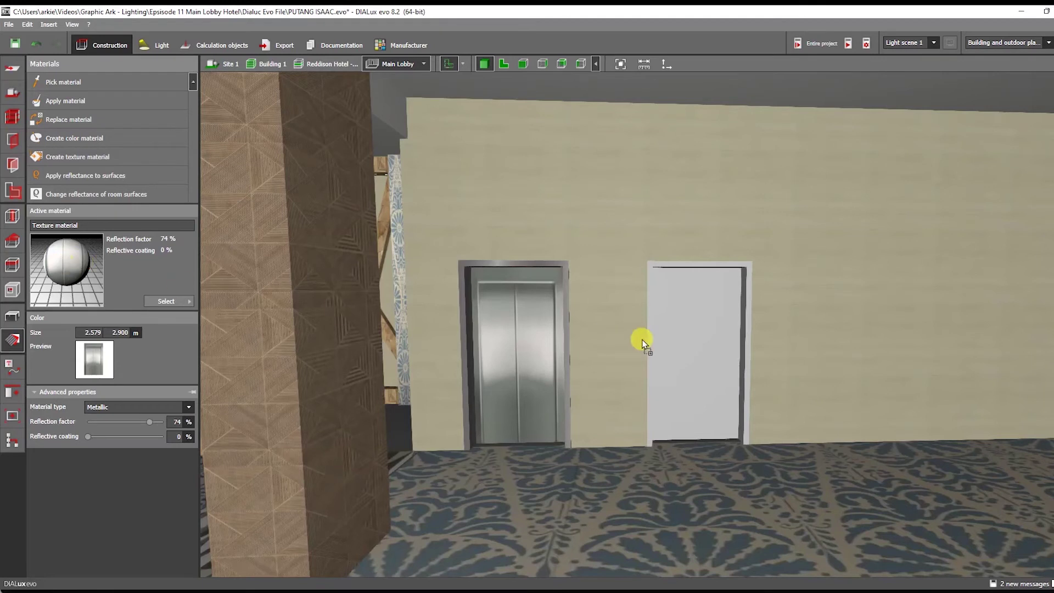
left_click(693, 343)
left_click(693, 421)
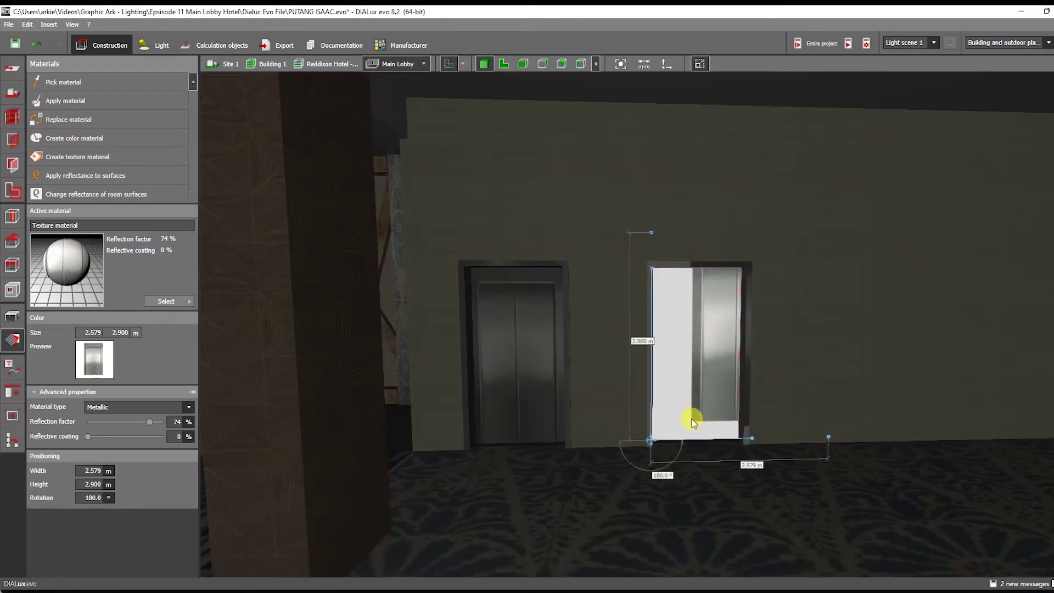
left_click_drag(650, 444, 610, 462)
key("Escape")
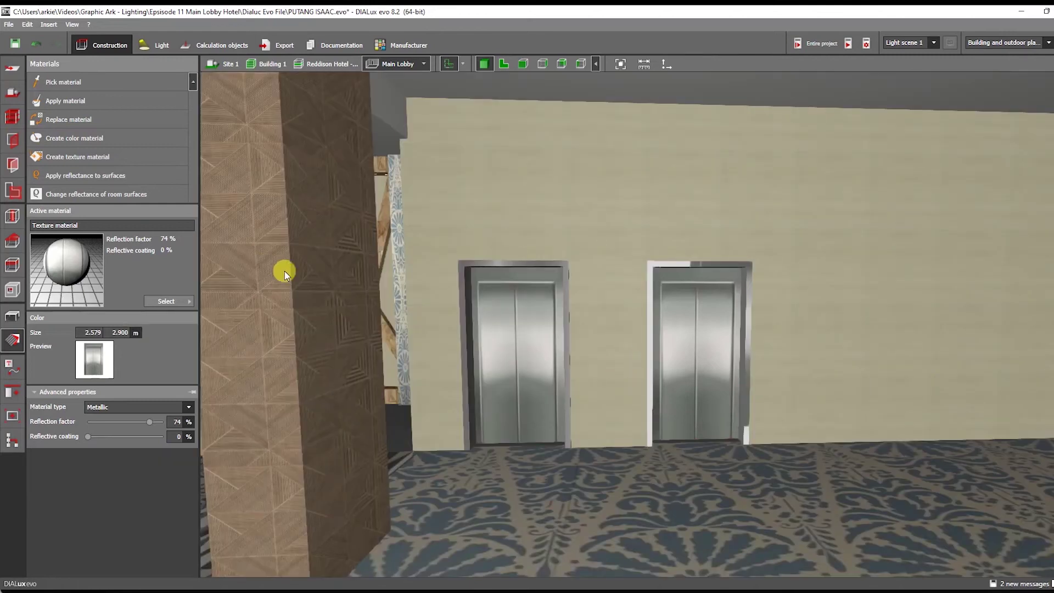
- Pick the brushed metal texture from the finished lift door's frame and apply it to the second door's frame
left_click(61, 84)
left_click(101, 85)
left_click(494, 261)
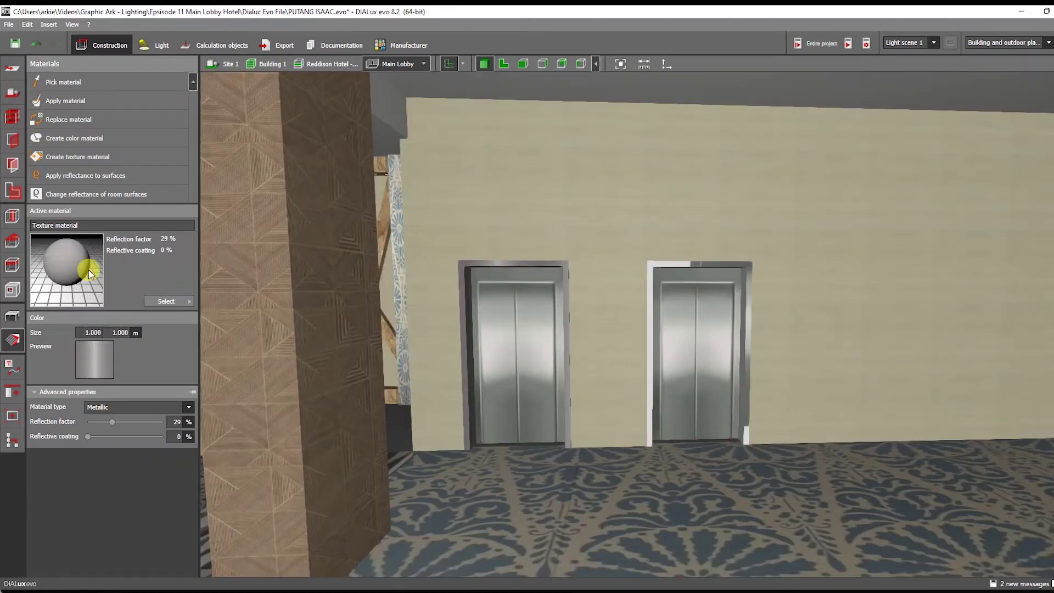
left_click(651, 265)
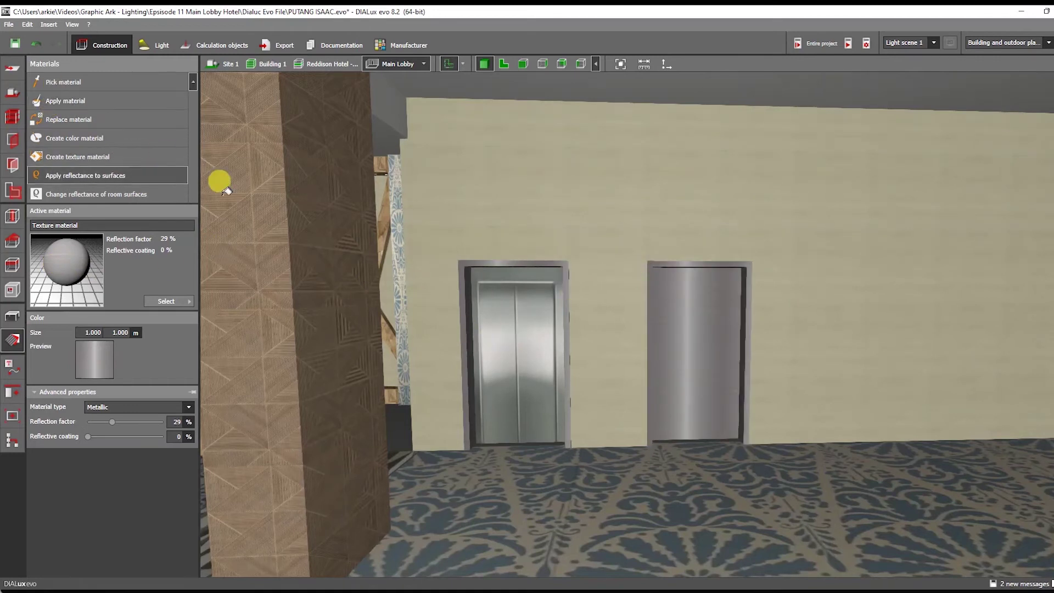
- Copy the elevator door texture from the finished lift door onto the metal-covered second door and align it within the frame
left_click(510, 307)
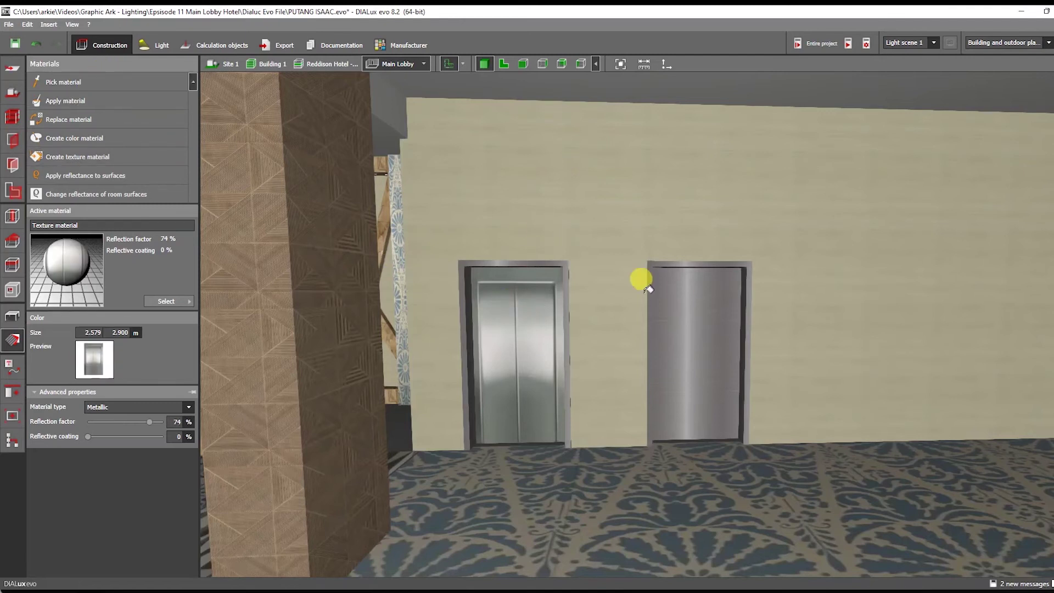
left_click(683, 299)
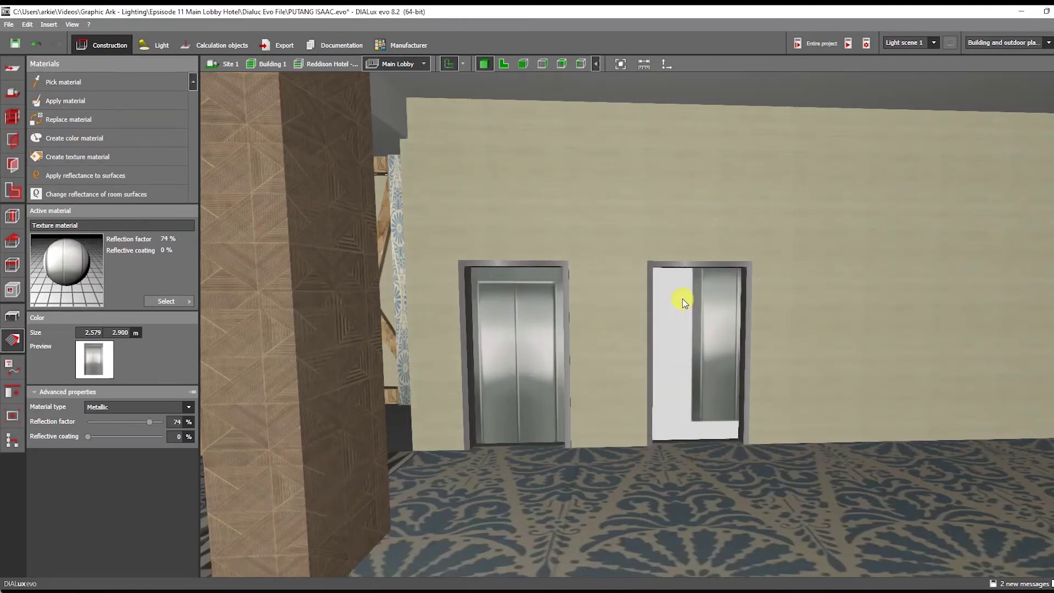
left_click(707, 368)
left_click_drag(680, 435, 605, 459)
key("Escape")
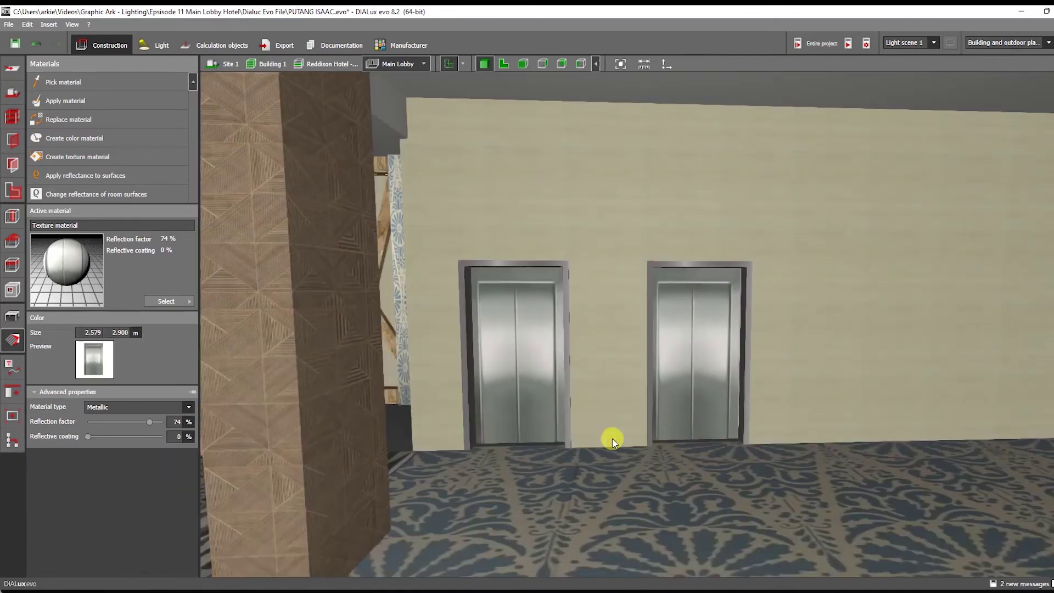
- Create a texture material from the grey tile image "images (1)" and apply it to the wall around the lift doors
left_click(91, 159)
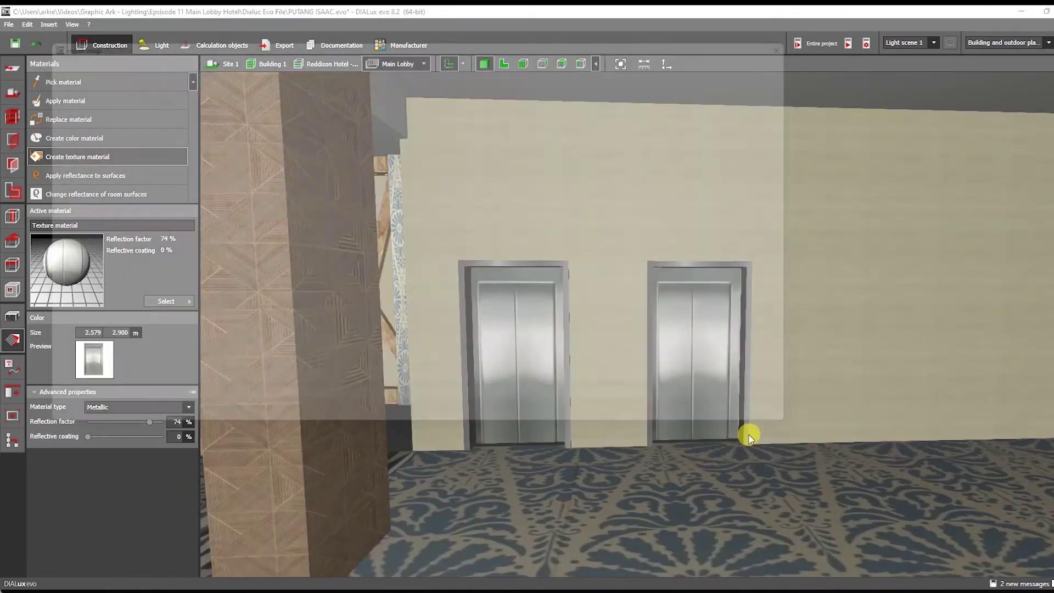
double_click(686, 208)
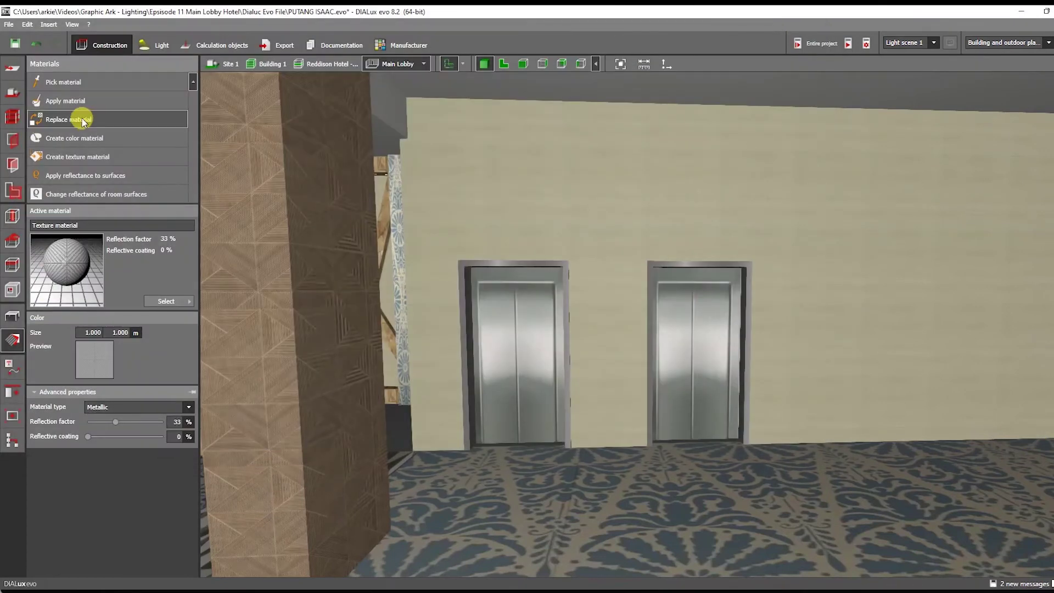
left_click(602, 164)
scroll(593, 192, "down", 8)
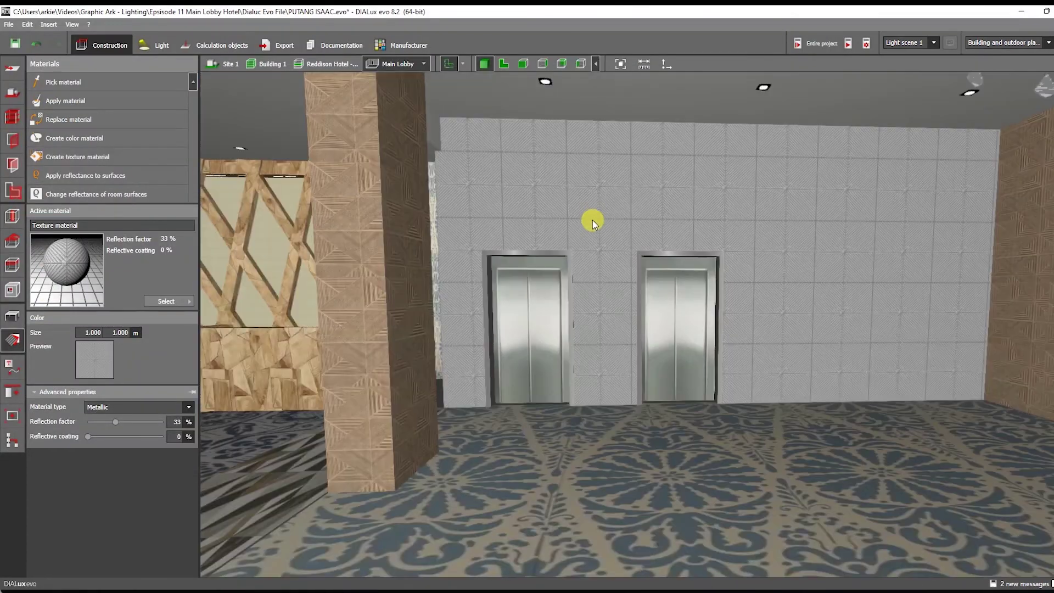
right_click_drag(647, 277, 623, 275)
scroll(631, 268, "up", 4)
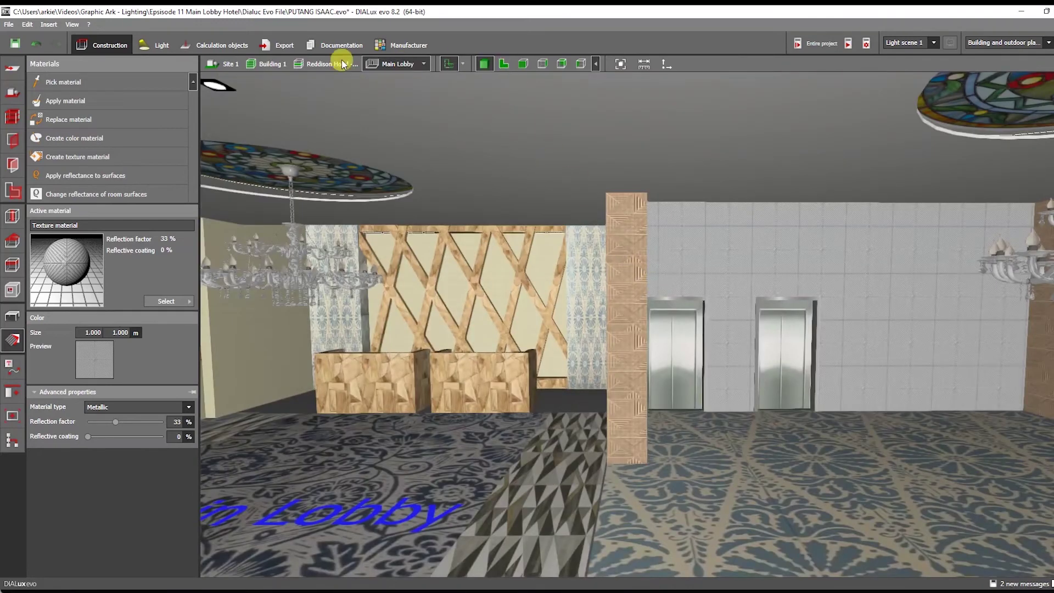
- In the site's plan view, move the Space Divider from outside the building to the boundary between the lift lobby and the lounge
left_click(214, 65)
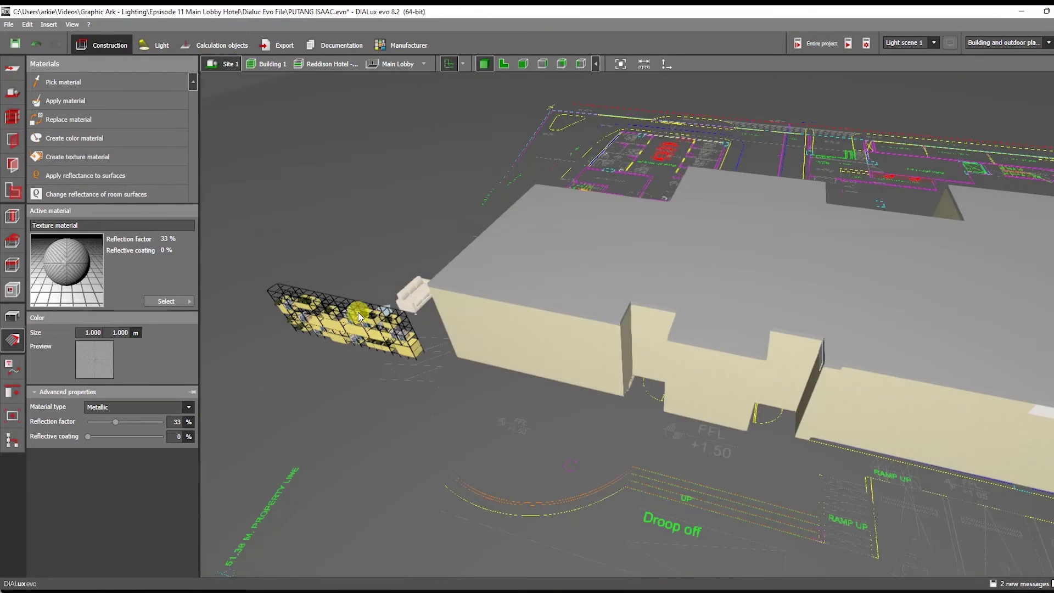
left_click(350, 312)
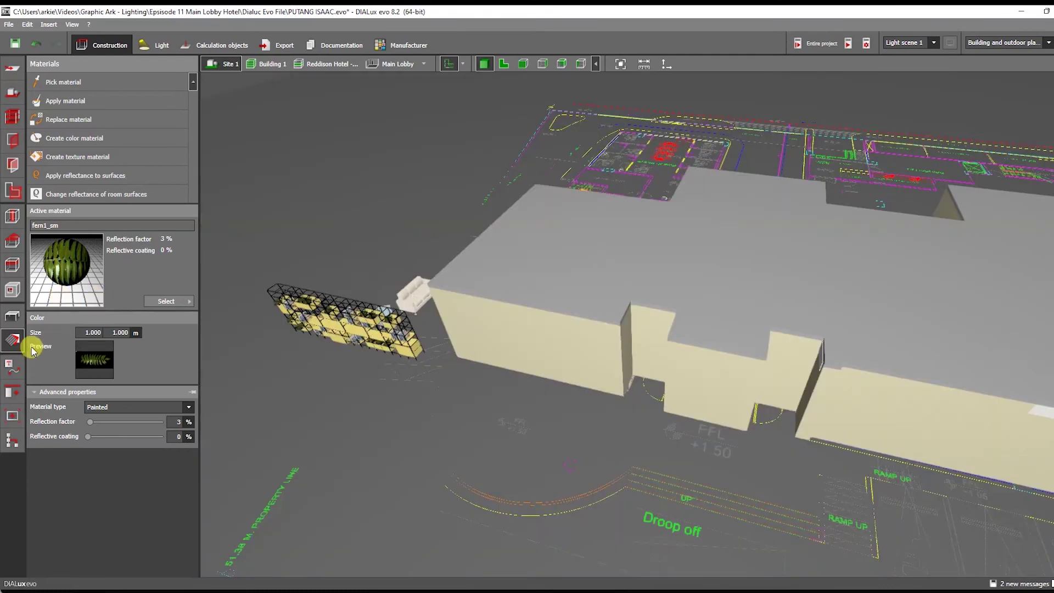
left_click(13, 316)
left_click(321, 315)
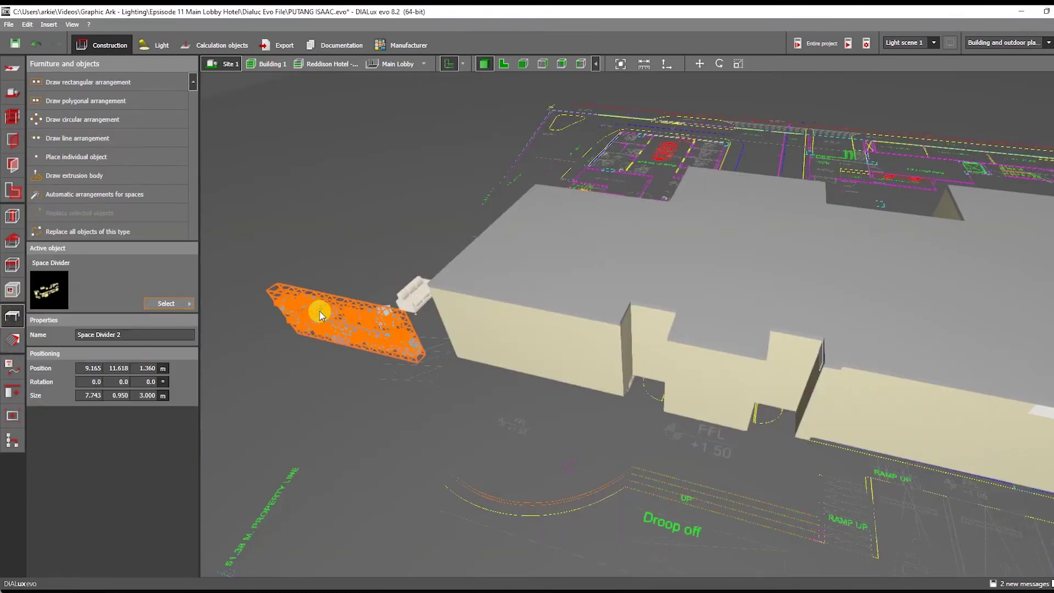
left_click(500, 62)
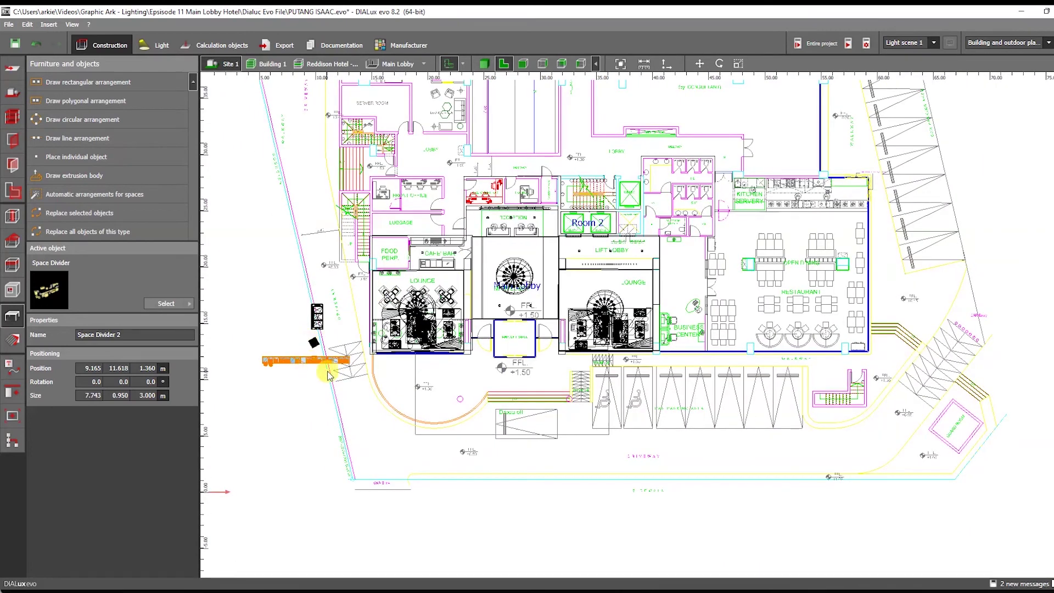
right_click(333, 366)
left_click(343, 377)
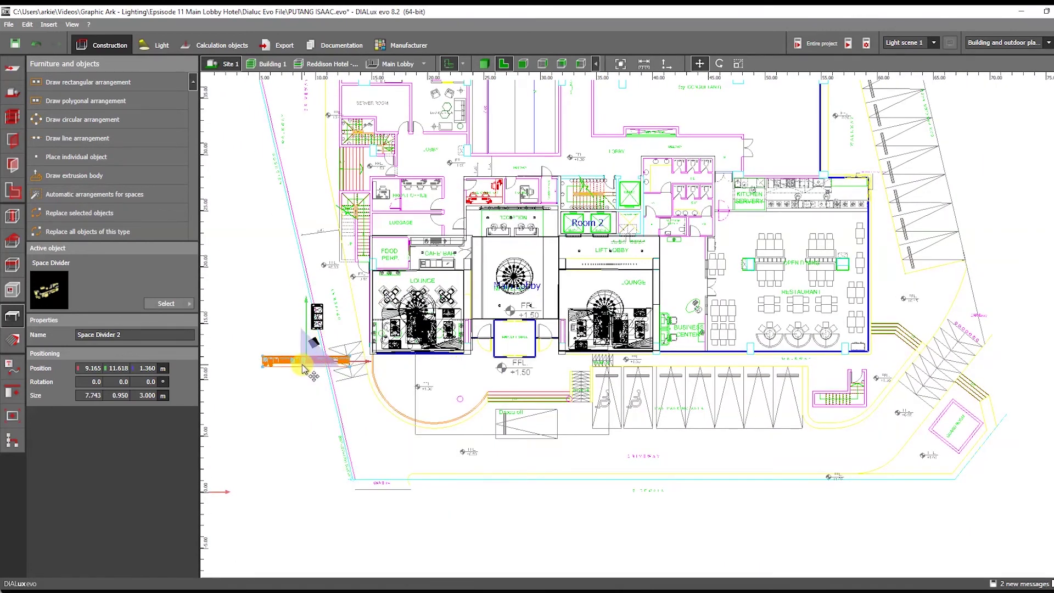
scroll(620, 288, "up", 8)
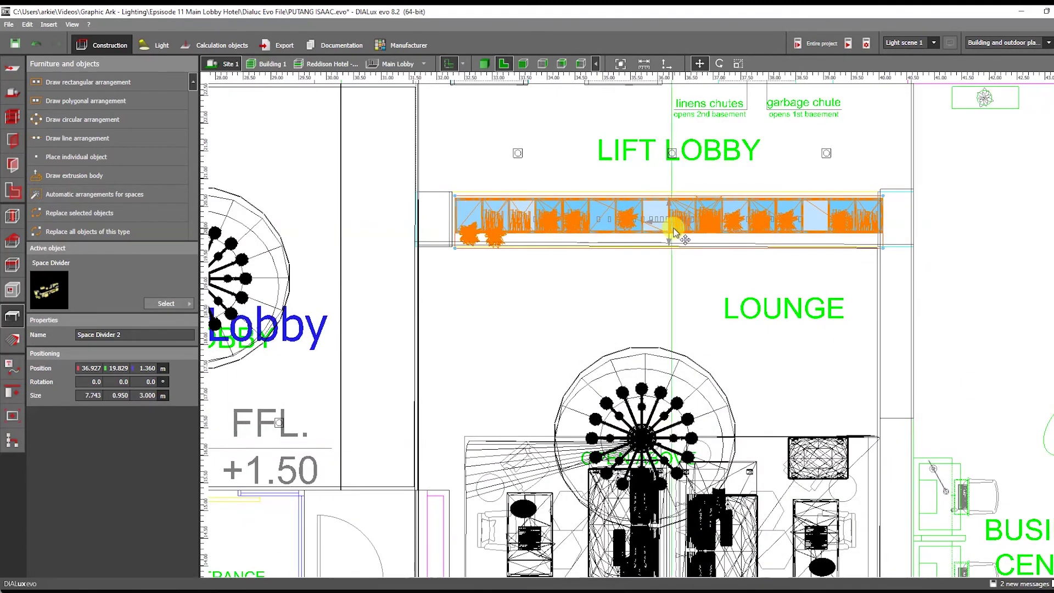
- Show the Main Lobby in 3D and examine the Space Divider from the lounge and from the lift lobby
left_click(339, 65)
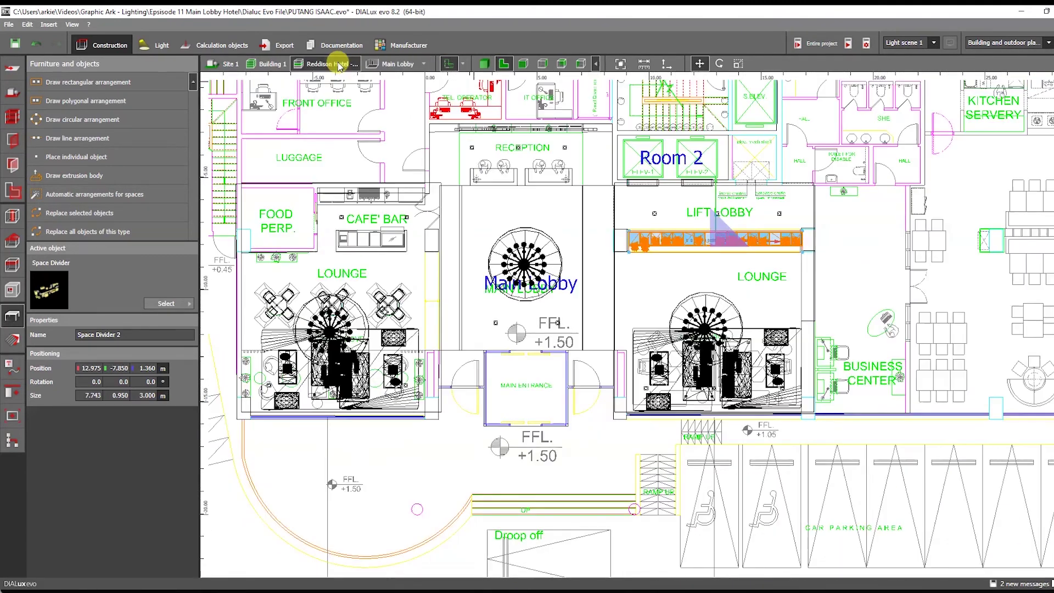
left_click(388, 65)
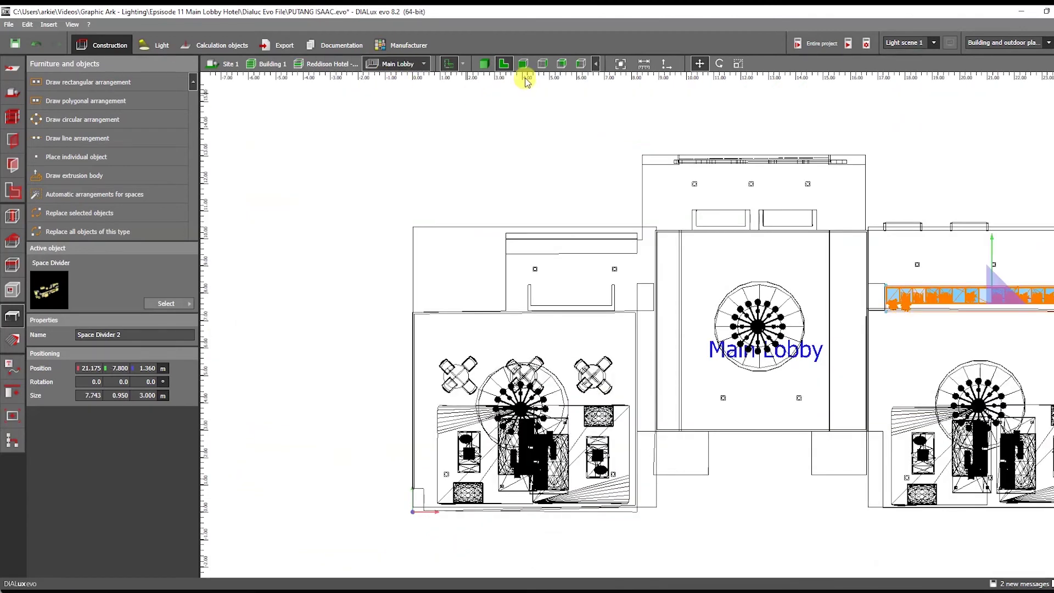
left_click(485, 65)
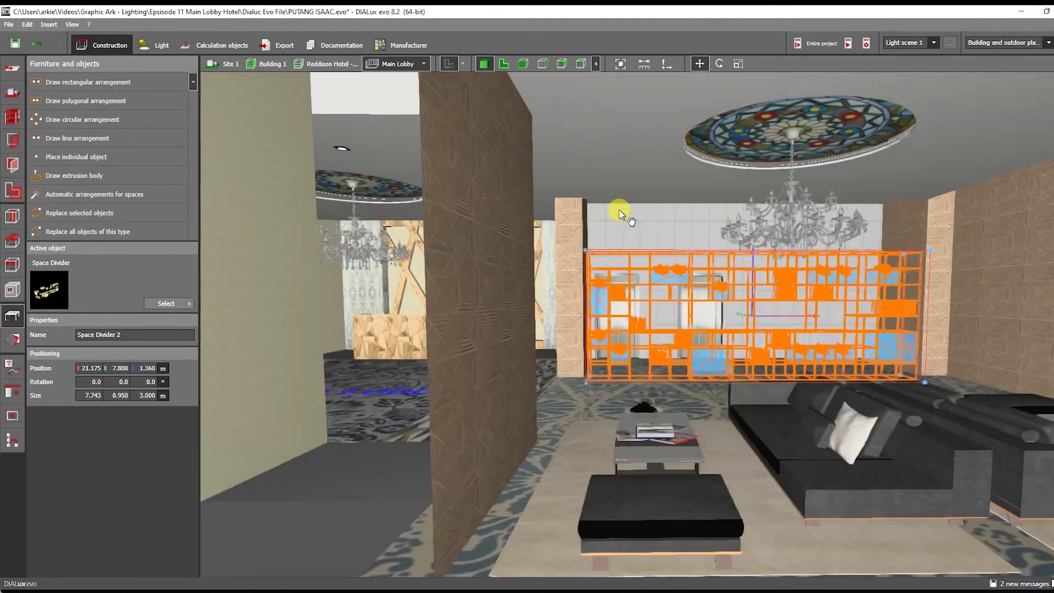
right_click_drag(686, 270, 774, 311)
scroll(774, 315, "up", 8)
right_click_drag(825, 270, 691, 287)
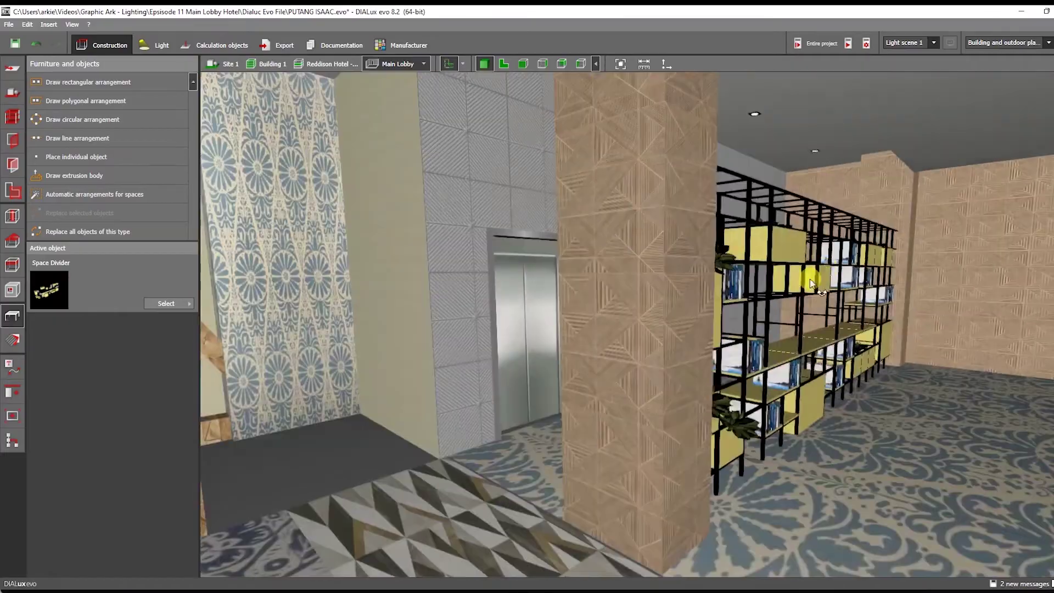
scroll(773, 250, "down", 2)
scroll(772, 250, "up", 4)
left_click_drag(693, 290, 640, 282)
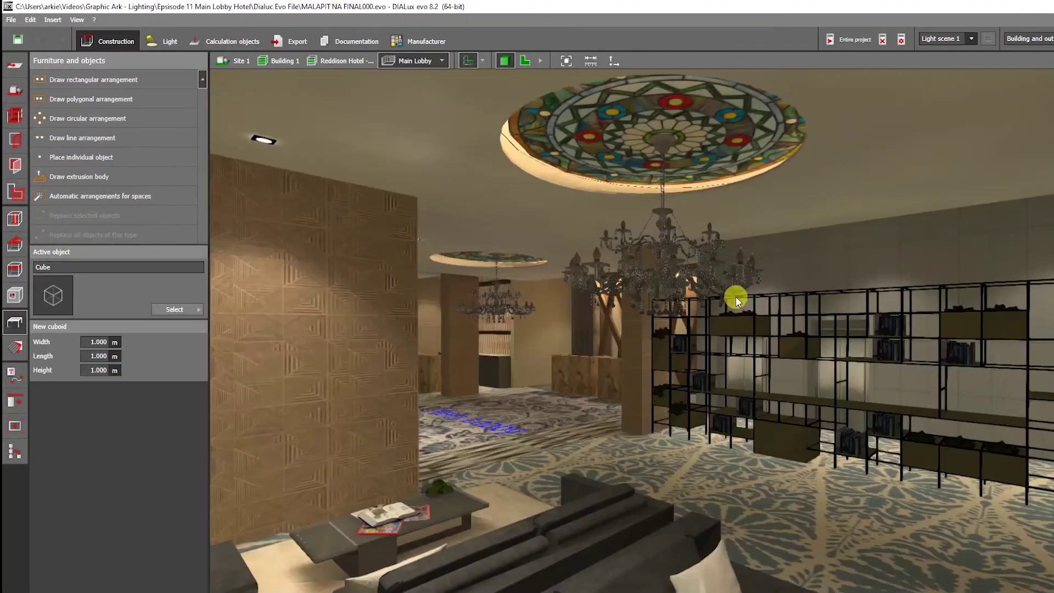
- Examine the calculated lighting of the lobby and lounge interior in the final project, including chandeliers, ceiling coves and space divider
scroll(735, 301, "down", 10)
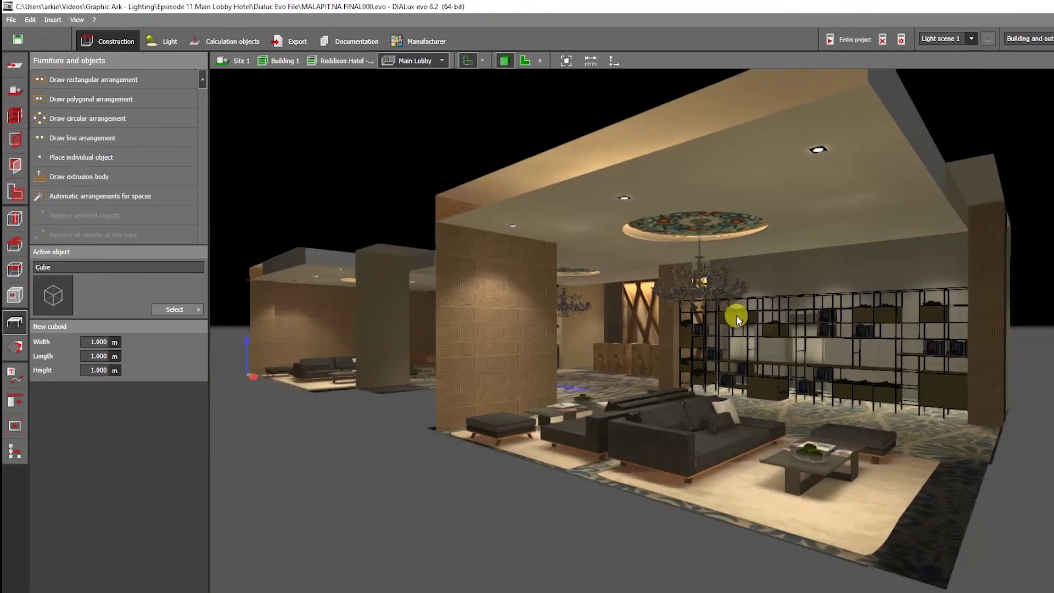
left_click_drag(736, 316, 678, 321)
left_click(678, 321)
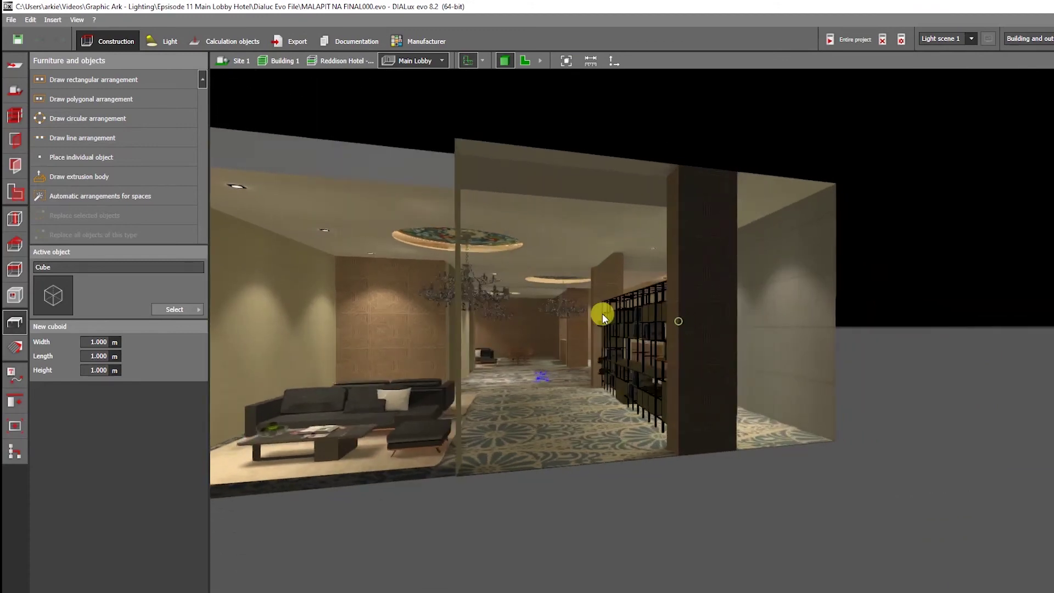
scroll(595, 314, "up", 5)
scroll(587, 315, "up", 5)
mouse_move(585, 321)
left_mouse_down()
mouse_move(654, 331)
mouse_move(673, 361)
mouse_move(818, 369)
mouse_move(901, 392)
mouse_move(802, 391)
mouse_move(736, 377)
mouse_move(710, 357)
mouse_move(639, 357)
left_mouse_up()
scroll(614, 328, "up", 2)
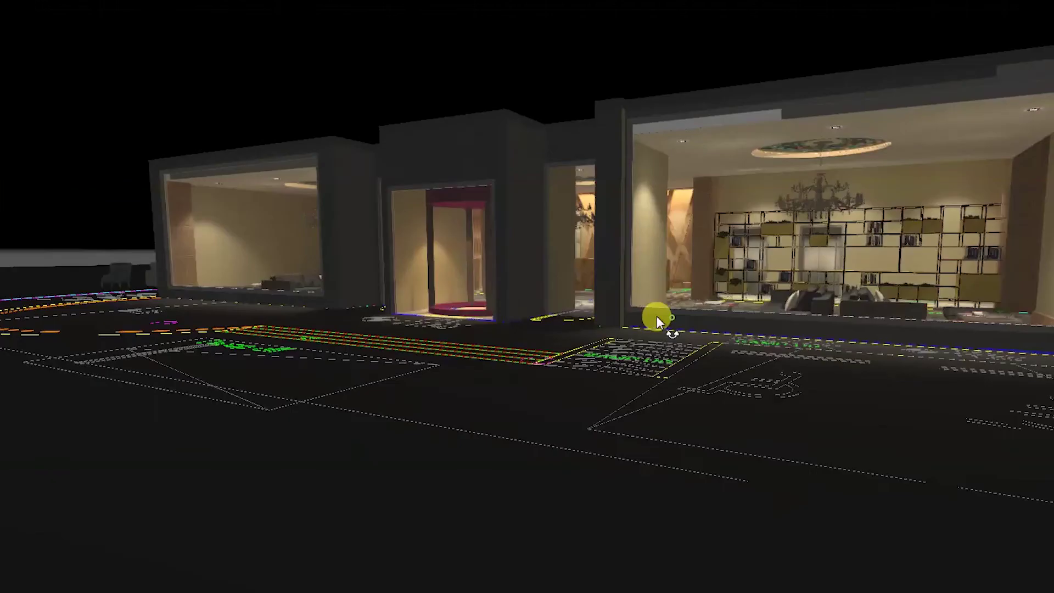
- Examine the lit hotel facade from outside, from the lounge windows to the revolving main entrance
mouse_move(658, 319)
left_mouse_down()
mouse_move(630, 312)
mouse_move(659, 321)
left_mouse_up()
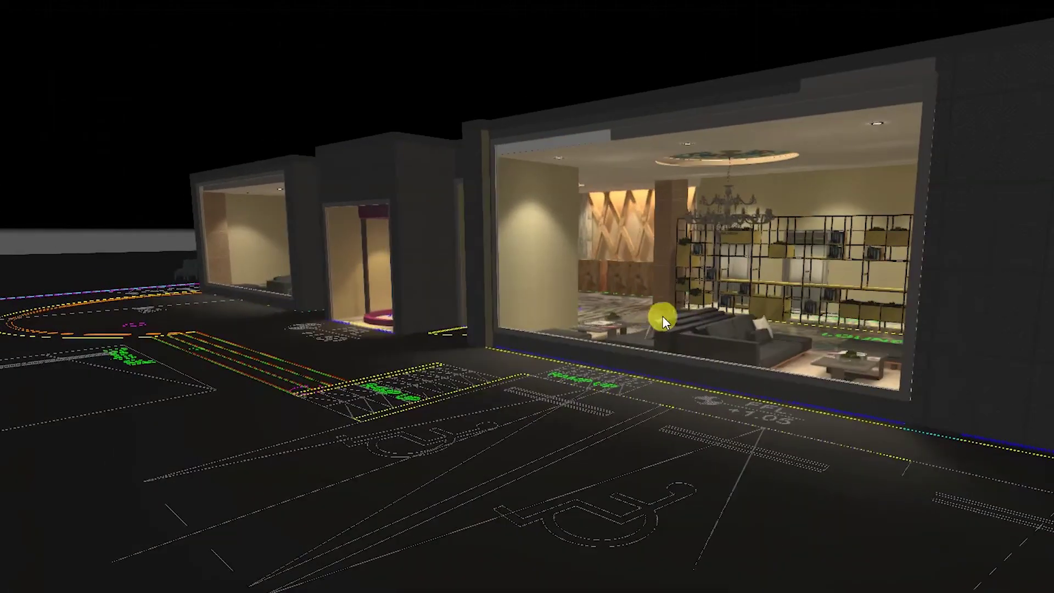
right_click(699, 309)
scroll(599, 336, "up", 3)
mouse_move(528, 450)
left_mouse_down()
mouse_move(632, 446)
mouse_move(683, 390)
mouse_move(717, 378)
mouse_move(621, 380)
mouse_move(588, 354)
mouse_move(472, 364)
mouse_move(617, 352)
mouse_move(557, 355)
mouse_move(604, 322)
mouse_move(603, 366)
mouse_move(604, 306)
mouse_move(571, 489)
left_mouse_up()
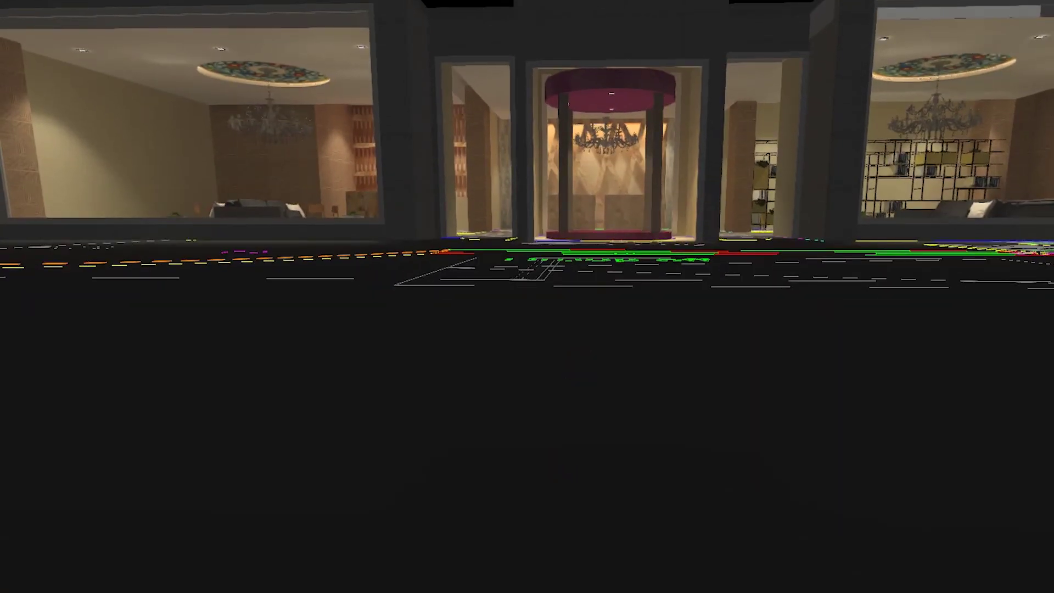
key("super")
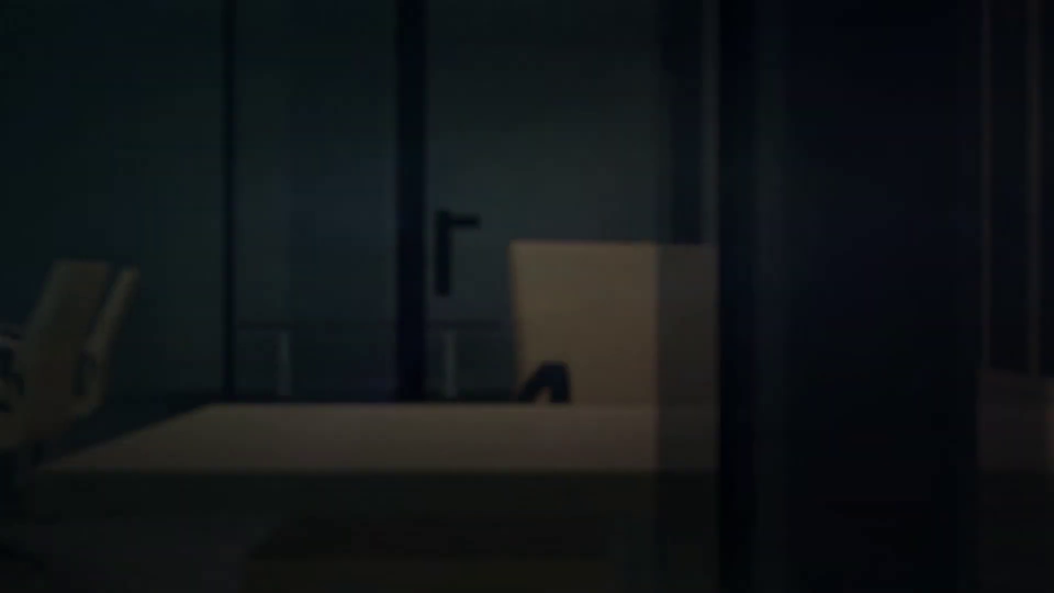